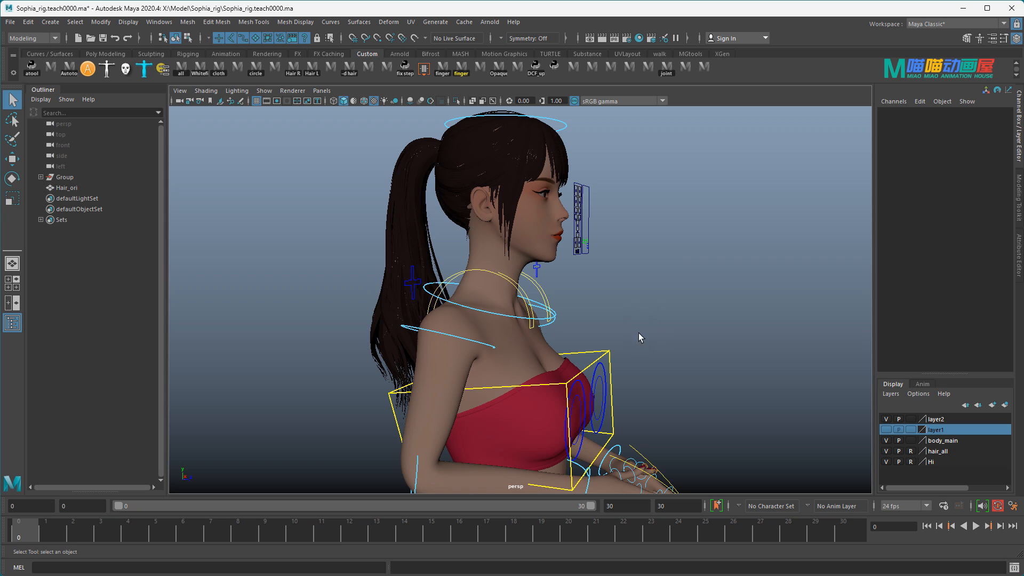
# Put the body and face rig controls, except the head ring, into a new display layer and hide that layer
pyautogui.moveTo(615, 350)
pyautogui.keyDown('alt'); pyautogui.mouseDown()
pyautogui.moveTo(544, 344)
pyautogui.moveTo(617, 347)
pyautogui.mouseUp(); pyautogui.keyUp('alt')
pyautogui.keyDown('alt'); pyautogui.moveTo(642, 340); pyautogui.dragTo(566, 356, button='right'); pyautogui.keyUp('alt')
pyautogui.keyDown('alt'); pyautogui.moveTo(566, 356); pyautogui.dragTo(586, 262, button='middle'); pyautogui.keyUp('alt')
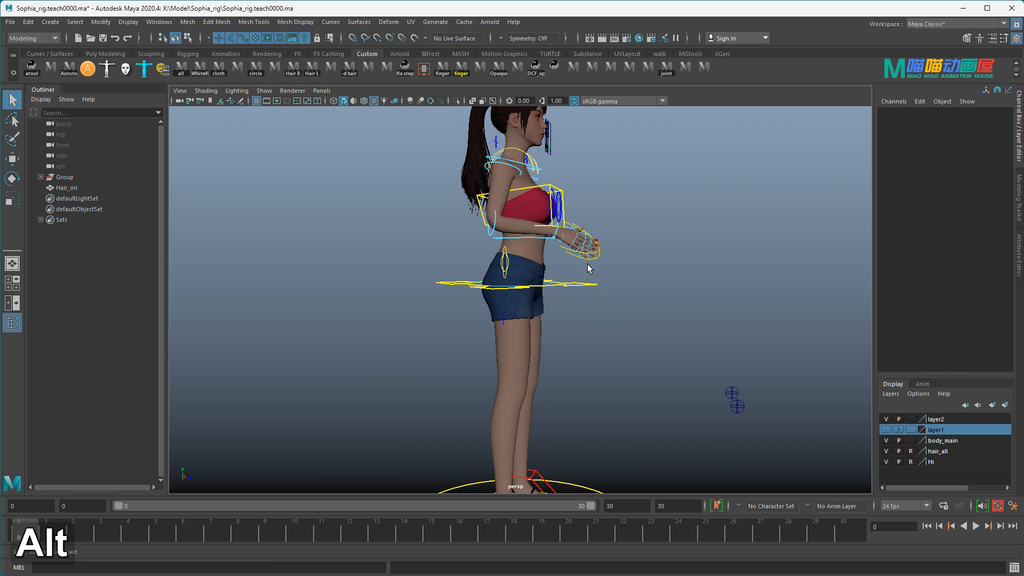
pyautogui.hotkey('shift', 'alt', 'z')
pyautogui.moveTo(461, 210); pyautogui.dragTo(707, 479)
pyautogui.click(993, 406)
pyautogui.click(885, 420)
# Select the FKHead_M control ring above the character's head
pyautogui.scroll(3, 591, 246)
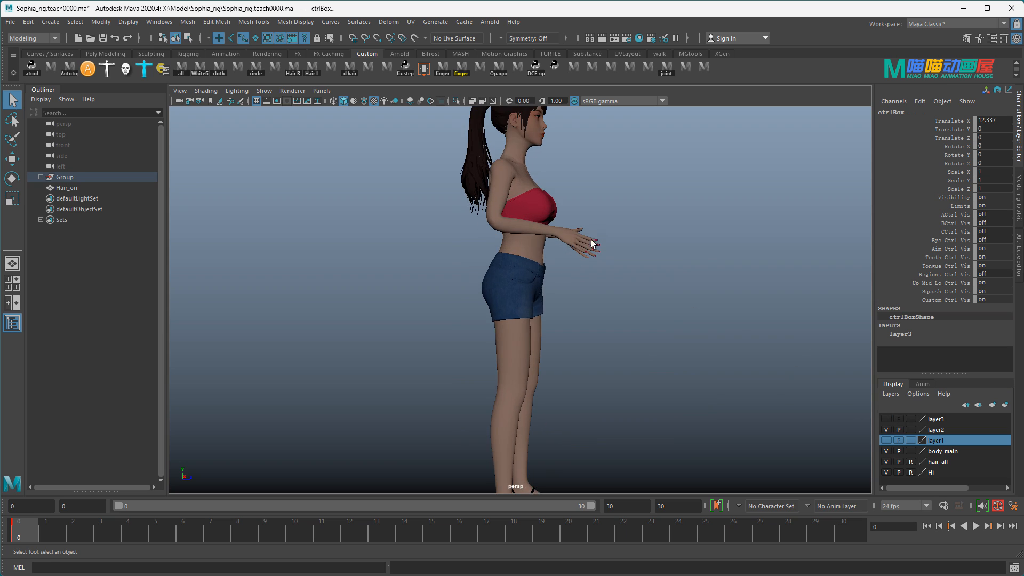
pyautogui.keyDown('alt'); pyautogui.moveTo(600, 206); pyautogui.dragTo(587, 340, button='middle'); pyautogui.keyUp('alt')
pyautogui.scroll(5, 578, 284)
pyautogui.keyDown('alt'); pyautogui.moveTo(578, 285); pyautogui.dragTo(585, 300, button='middle'); pyautogui.keyUp('alt')
pyautogui.scroll(2, 585, 298)
pyautogui.moveTo(581, 297)
pyautogui.keyDown('alt'); pyautogui.mouseDown()
pyautogui.moveTo(465, 274)
pyautogui.moveTo(580, 285)
pyautogui.mouseUp(); pyautogui.keyUp('alt')
pyautogui.scroll(-3, 576, 288)
pyautogui.scroll(4, 559, 273)
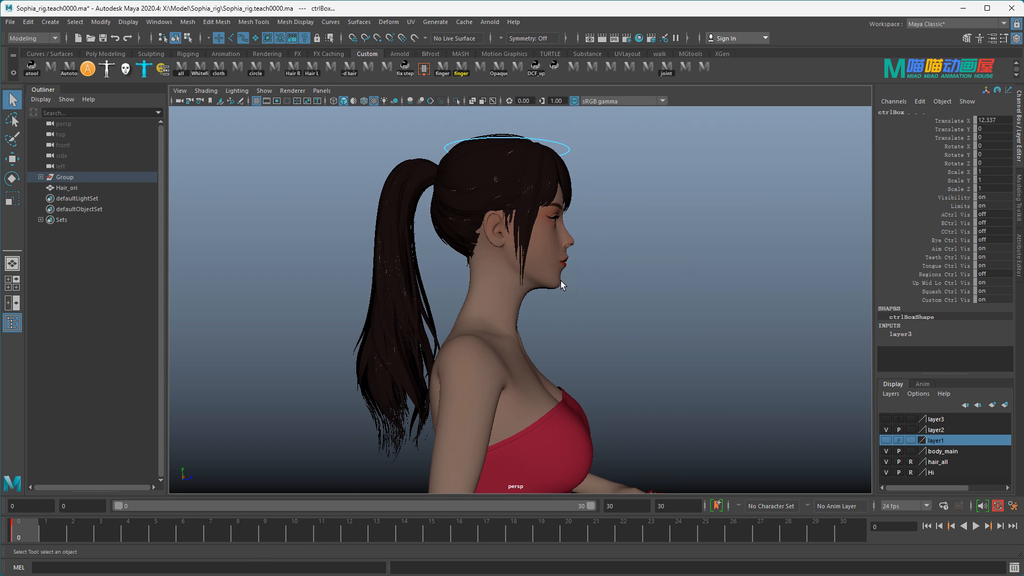
pyautogui.click(564, 142)
pyautogui.keyDown('alt'); pyautogui.moveTo(589, 160); pyautogui.dragTo(597, 222); pyautogui.keyUp('alt')
pyautogui.press('e')
pyautogui.hotkey('shift', 'z')
pyautogui.scroll(3, 574, 230)
pyautogui.press('q')
pyautogui.scroll(-3, 581, 208)
pyautogui.keyDown('alt'); pyautogui.moveTo(582, 208); pyautogui.dragTo(625, 250, button='middle'); pyautogui.keyUp('alt')
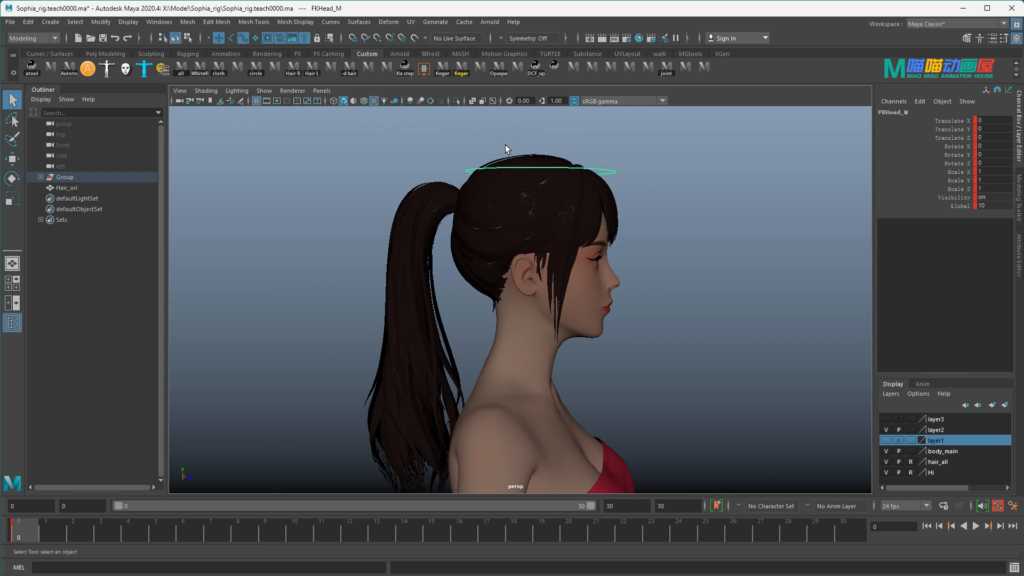
# Make joints visible in the viewport and switch to the left orthographic view of the head and ponytail
pyautogui.click(264, 91)
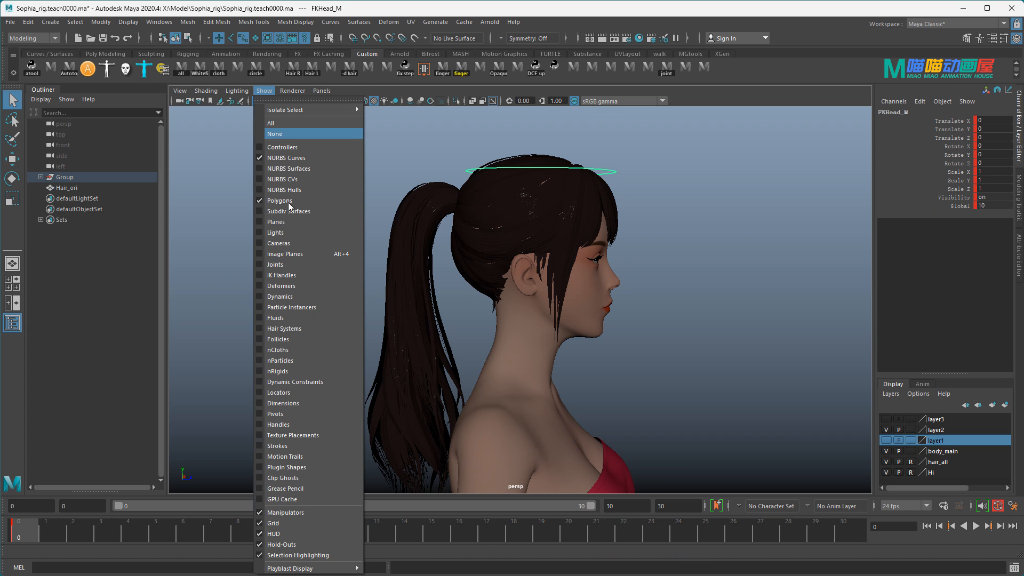
pyautogui.click(278, 265)
pyautogui.keyDown('alt'); pyautogui.moveTo(501, 299); pyautogui.dragTo(543, 264, button='middle'); pyautogui.keyUp('alt')
pyautogui.scroll(2, 543, 265)
pyautogui.press('space')
pyautogui.moveTo(543, 265); pyautogui.dragTo(498, 237)
pyautogui.keyDown('alt'); pyautogui.moveTo(490, 223); pyautogui.dragTo(529, 226, button='middle'); pyautogui.keyUp('alt')
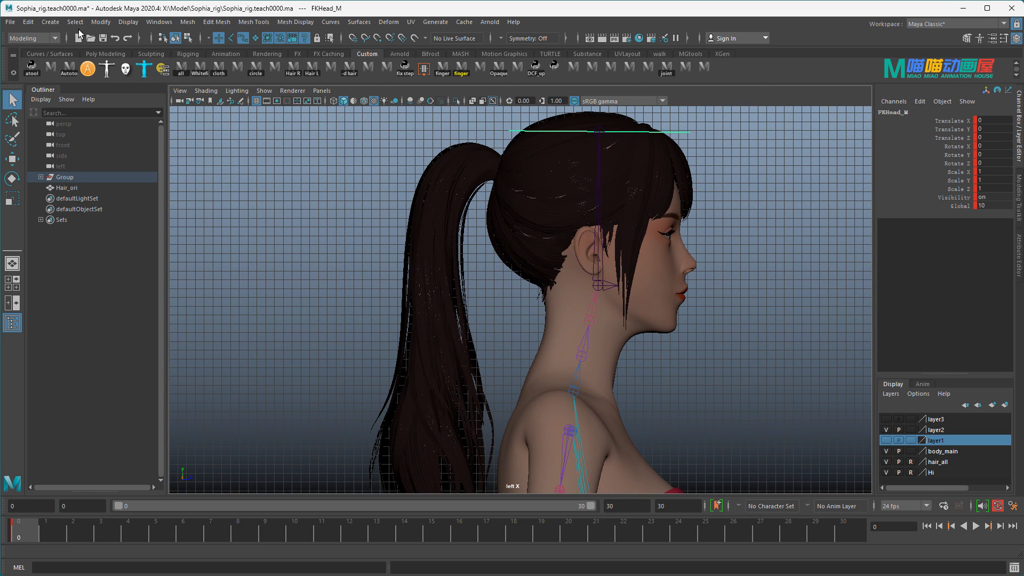
# Create the first five joints with the Rigging Joint tool, from the ponytail's root around its upper bend
pyautogui.click(39, 39)
pyautogui.click(27, 59)
pyautogui.click(192, 21)
pyautogui.click(222, 49)
pyautogui.scroll(4, 516, 135)
pyautogui.keyDown('alt'); pyautogui.moveTo(516, 135); pyautogui.dragTo(560, 213, button='middle'); pyautogui.keyUp('alt')
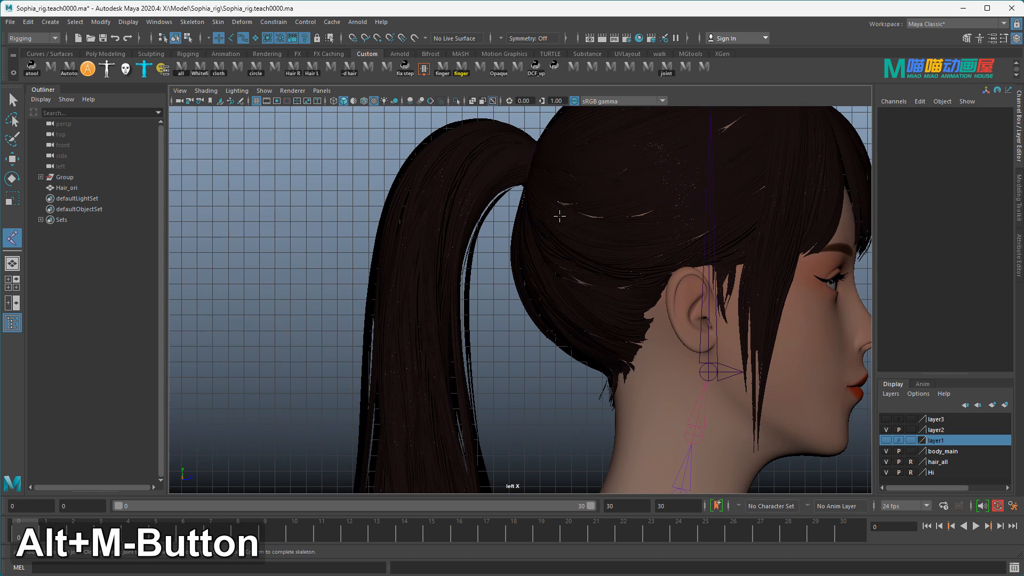
pyautogui.scroll(2, 562, 213)
pyautogui.scroll(2, 563, 215)
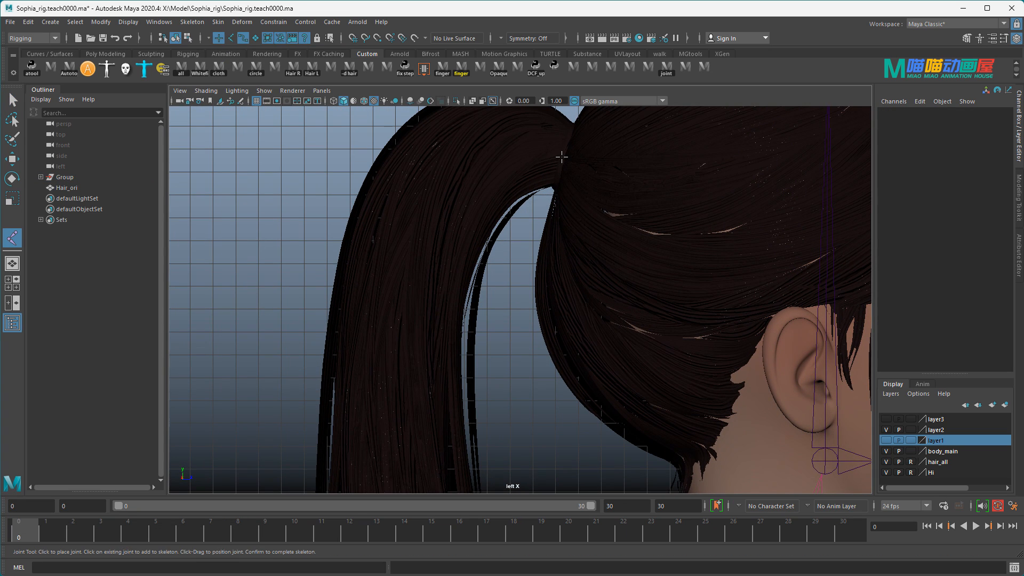
pyautogui.click(562, 156)
pyautogui.click(514, 143)
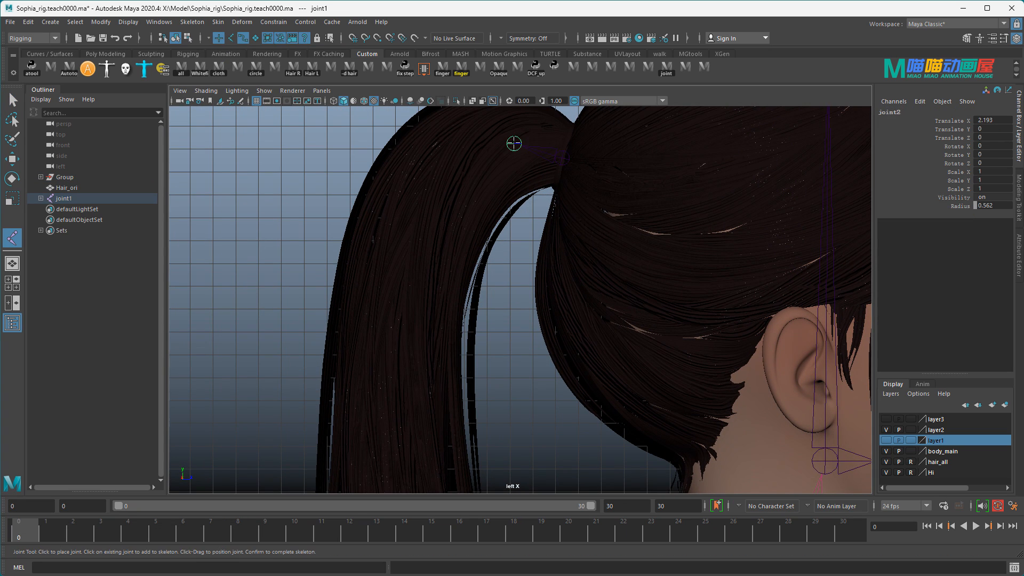
pyautogui.click(468, 142)
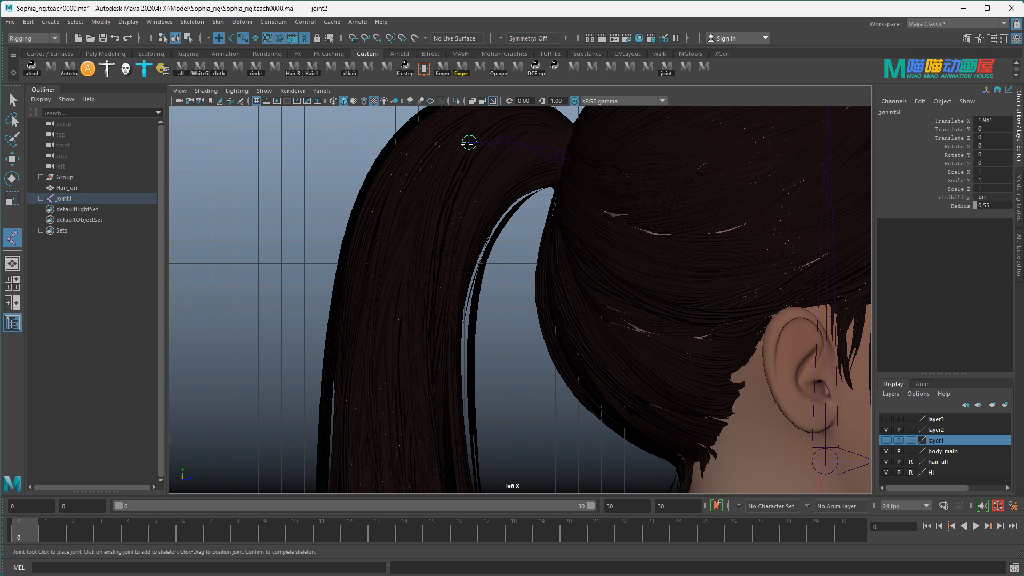
pyautogui.click(435, 176)
pyautogui.click(418, 220)
# Extend the joint chain with six more joints down the ponytail's center toward shoulder height
pyautogui.keyDown('alt'); pyautogui.moveTo(427, 251); pyautogui.dragTo(443, 219, button='middle'); pyautogui.keyUp('alt')
pyautogui.click(418, 244)
pyautogui.click(414, 305)
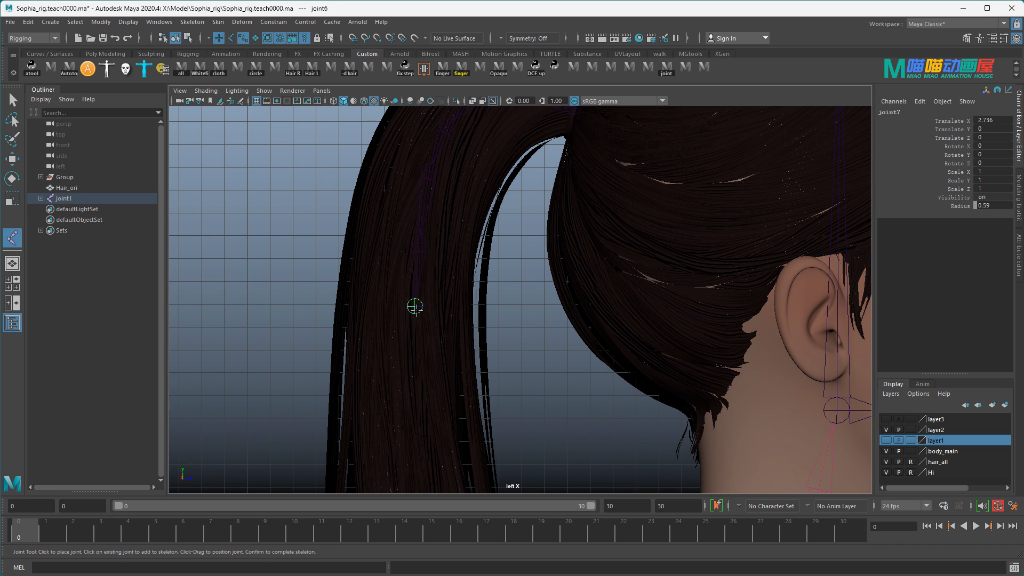
pyautogui.moveTo(414, 305)
pyautogui.keyDown('alt'); pyautogui.mouseDown(button='middle')
pyautogui.moveTo(443, 306)
pyautogui.moveTo(423, 290)
pyautogui.mouseUp(button='middle'); pyautogui.keyUp('alt')
pyautogui.click(424, 280)
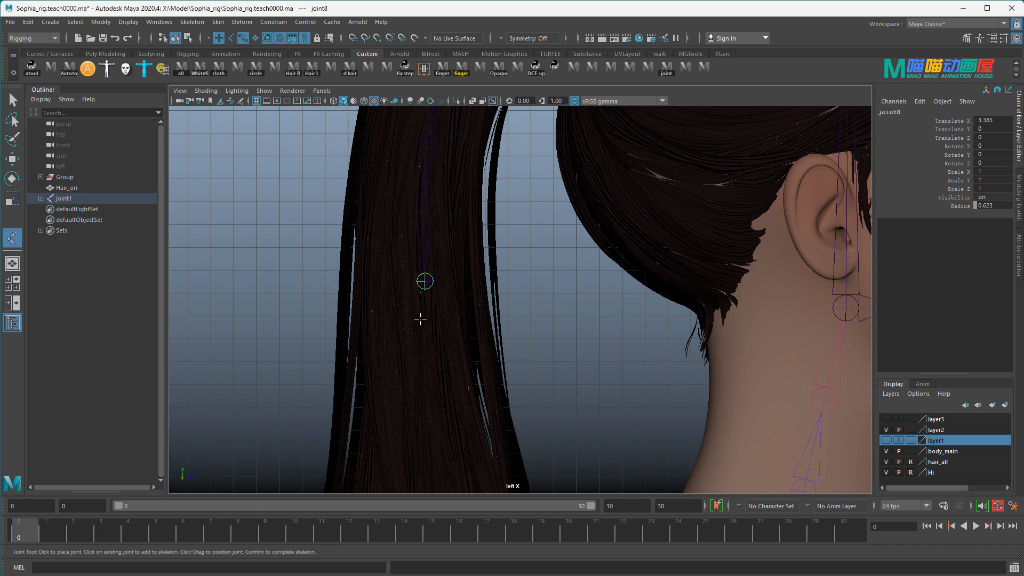
pyautogui.click(427, 364)
pyautogui.keyDown('alt'); pyautogui.moveTo(464, 407); pyautogui.dragTo(463, 242, button='middle'); pyautogui.keyUp('alt')
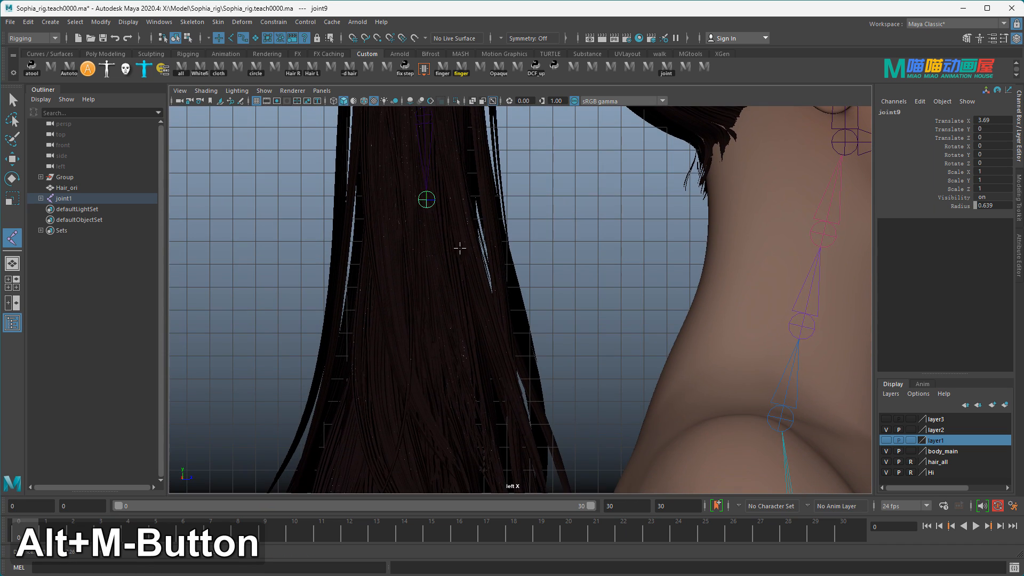
pyautogui.click(433, 282)
pyautogui.moveTo(434, 282)
pyautogui.keyDown('alt'); pyautogui.mouseDown(button='middle')
pyautogui.moveTo(482, 308)
pyautogui.moveTo(450, 275)
pyautogui.mouseUp(button='middle'); pyautogui.keyUp('alt')
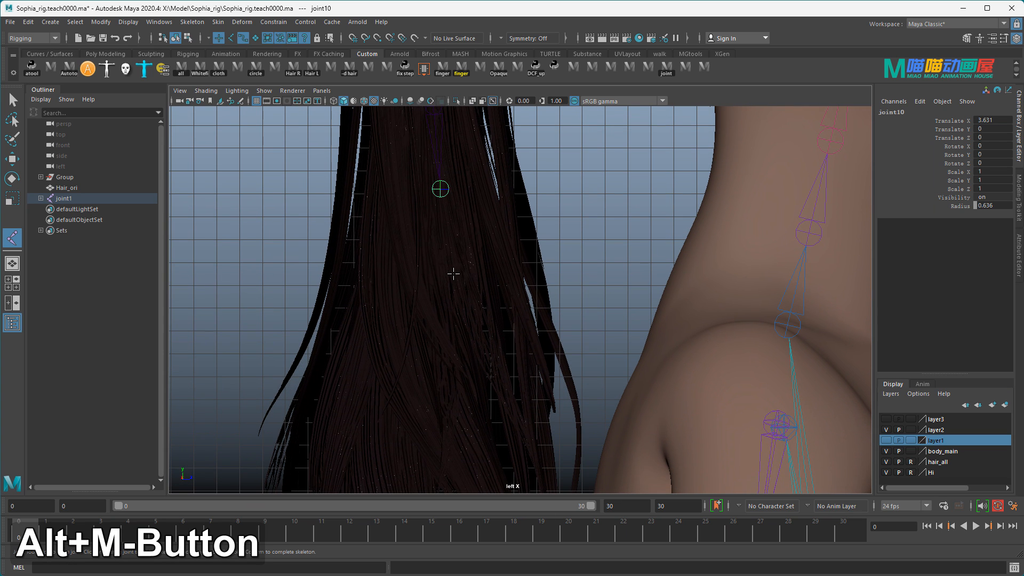
pyautogui.click(444, 271)
# Place seven more joints down to just past the ponytail's tips and complete the chain
pyautogui.scroll(-2, 444, 271)
pyautogui.keyDown('alt'); pyautogui.moveTo(485, 359); pyautogui.dragTo(453, 248, button='middle'); pyautogui.keyUp('alt')
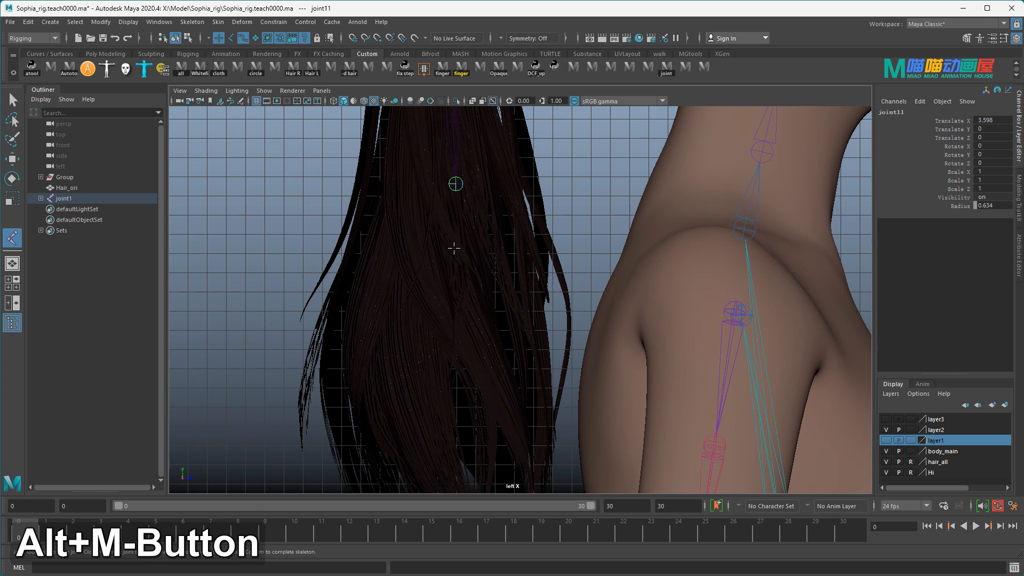
pyautogui.click(455, 245)
pyautogui.keyDown('alt'); pyautogui.moveTo(454, 341); pyautogui.dragTo(460, 265, button='middle'); pyautogui.keyUp('alt')
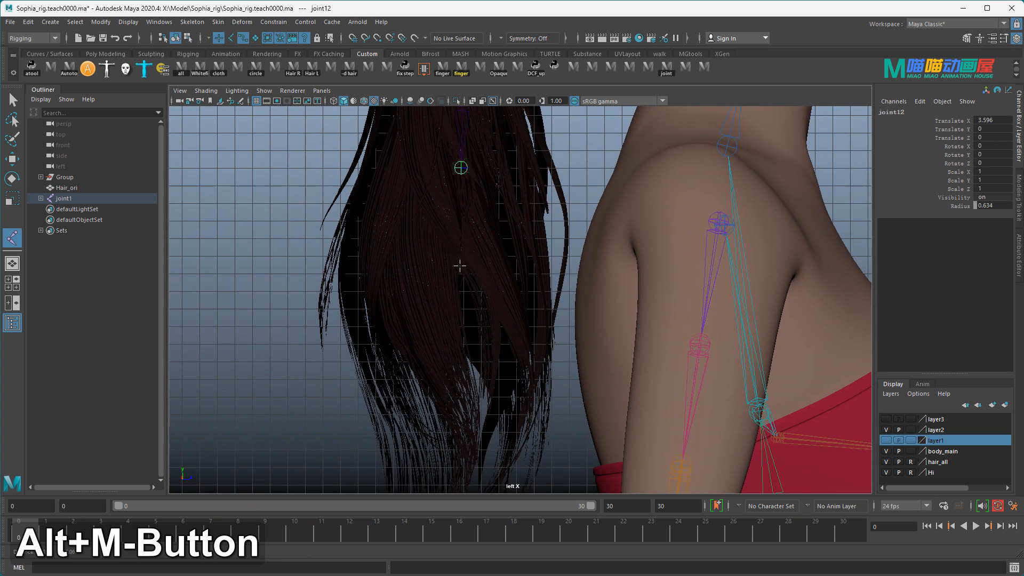
pyautogui.click(459, 231)
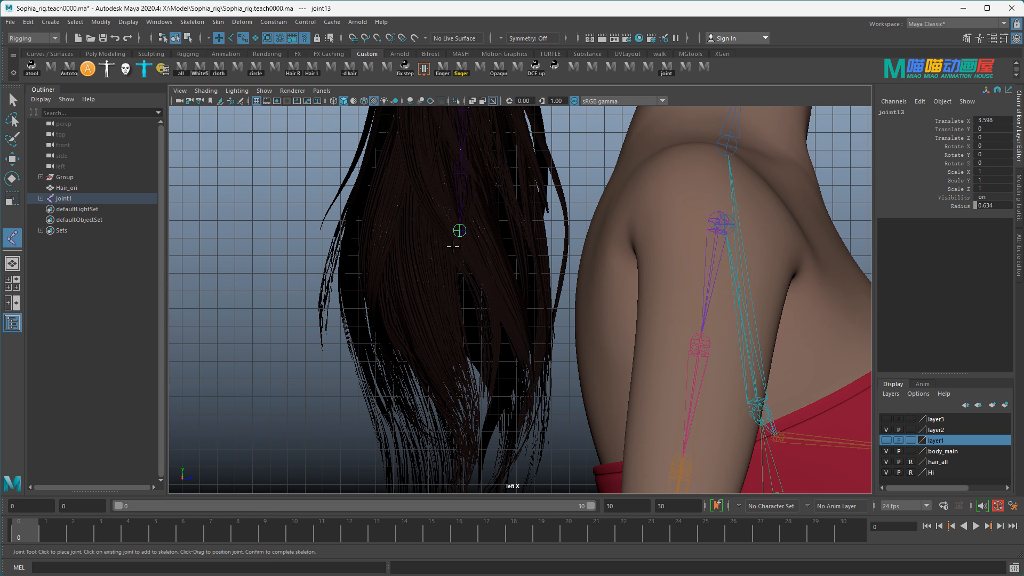
pyautogui.click(458, 290)
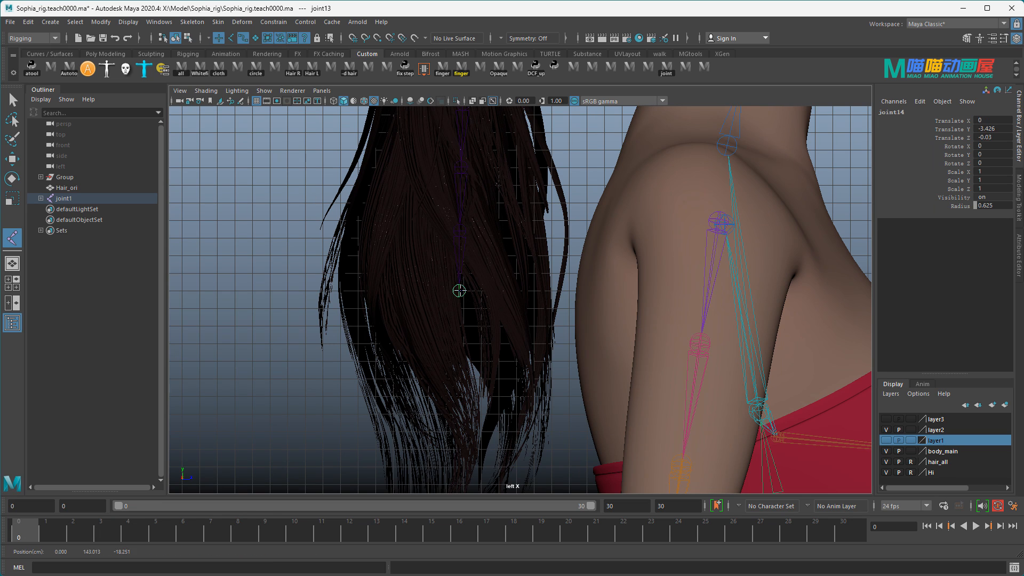
pyautogui.click(458, 358)
pyautogui.keyDown('alt'); pyautogui.moveTo(458, 358); pyautogui.dragTo(466, 292, button='middle'); pyautogui.keyUp('alt')
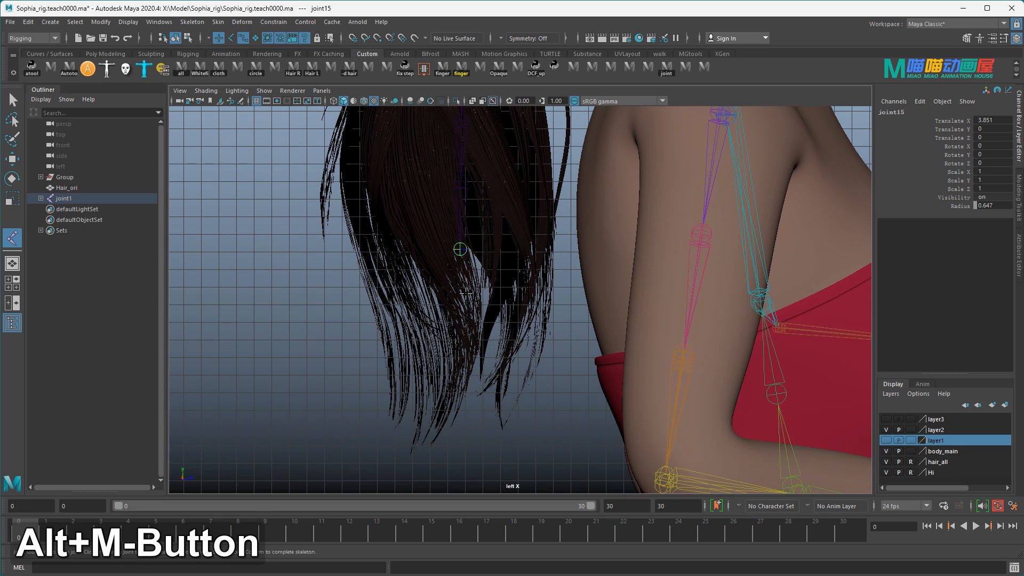
pyautogui.click(462, 307)
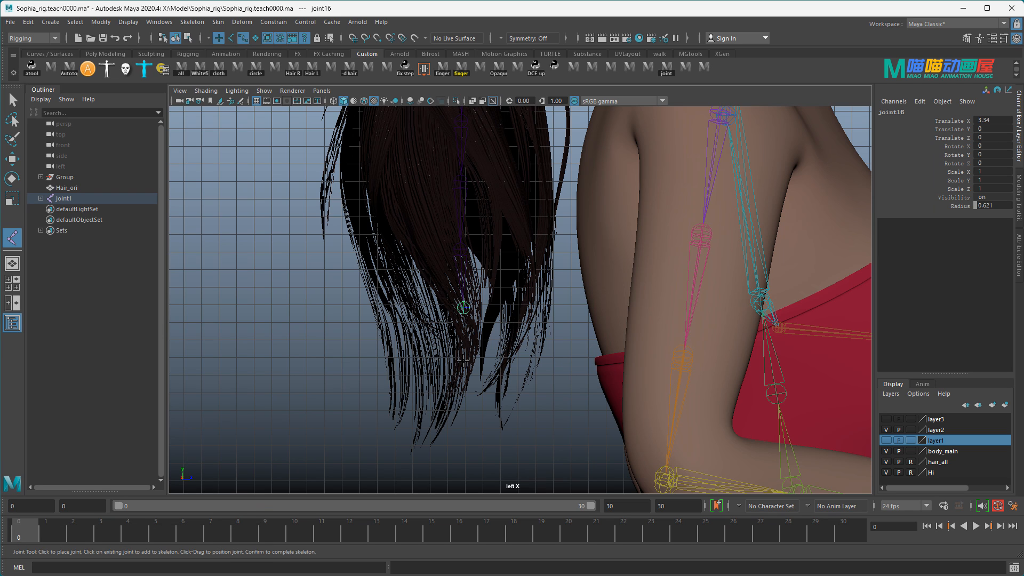
pyautogui.click(463, 368)
pyautogui.click(465, 431)
pyautogui.keyDown('alt'); pyautogui.moveTo(465, 432); pyautogui.dragTo(542, 356, button='middle'); pyautogui.keyUp('alt')
pyautogui.press('Return')
# Parent the ponytail chain's root joint to the head's end joint, HeadEnd_M
pyautogui.scroll(-5, 544, 320)
pyautogui.keyDown('alt'); pyautogui.moveTo(541, 309); pyautogui.dragTo(526, 254, button='middle'); pyautogui.keyUp('alt')
pyautogui.press('q')
pyautogui.keyDown('alt'); pyautogui.moveTo(554, 212); pyautogui.dragTo(557, 272, button='middle'); pyautogui.keyUp('alt')
pyautogui.scroll(1, 550, 239)
pyautogui.scroll(2, 551, 239)
pyautogui.keyDown('alt'); pyautogui.moveTo(551, 213); pyautogui.dragTo(540, 298, button='middle'); pyautogui.keyUp('alt')
pyautogui.scroll(6, 548, 280)
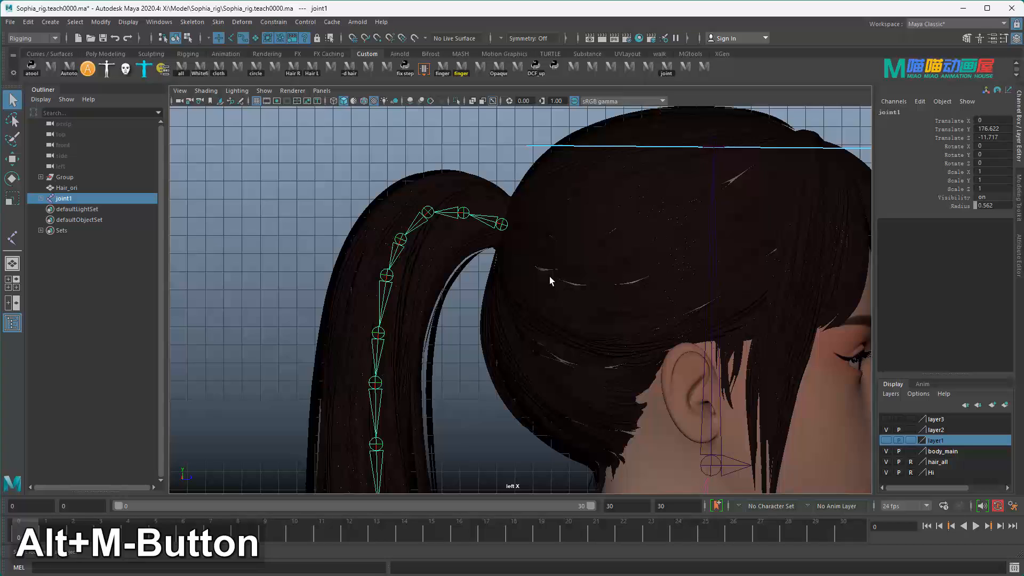
pyautogui.click(501, 225)
pyautogui.keyDown('alt'); pyautogui.moveTo(622, 216); pyautogui.dragTo(574, 240, button='middle'); pyautogui.keyUp('alt')
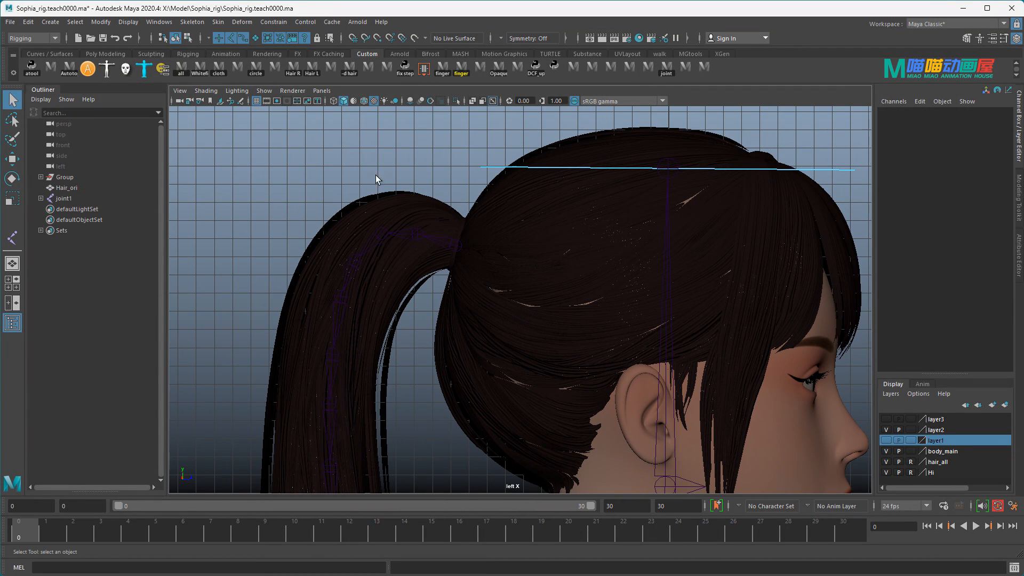
pyautogui.click(455, 252)
pyautogui.keyDown('alt'); pyautogui.moveTo(546, 247); pyautogui.dragTo(632, 213, button='middle'); pyautogui.keyUp('alt')
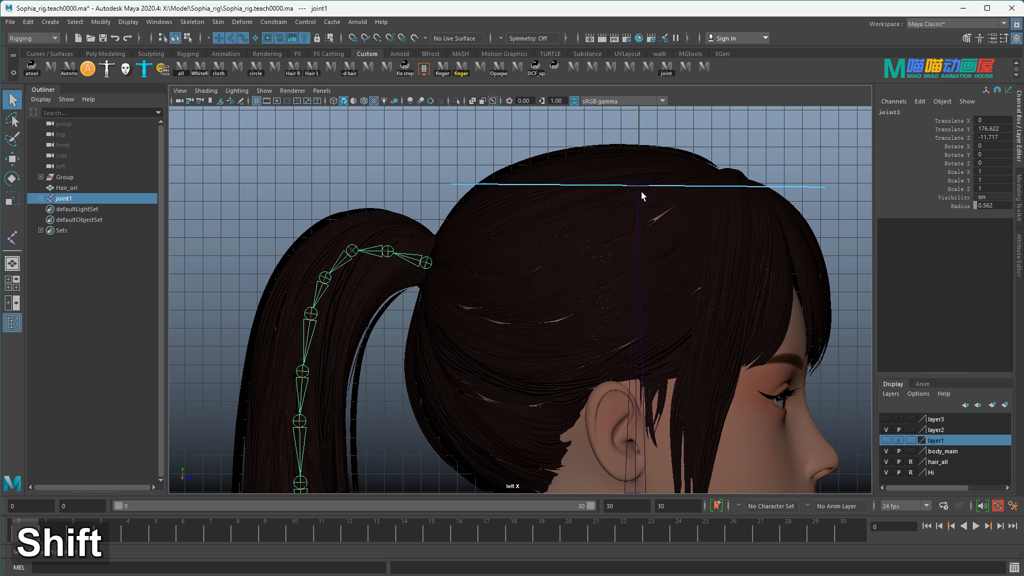
pyautogui.keyDown('shift'); pyautogui.click(639, 187); pyautogui.keyUp('shift')
pyautogui.press('p')
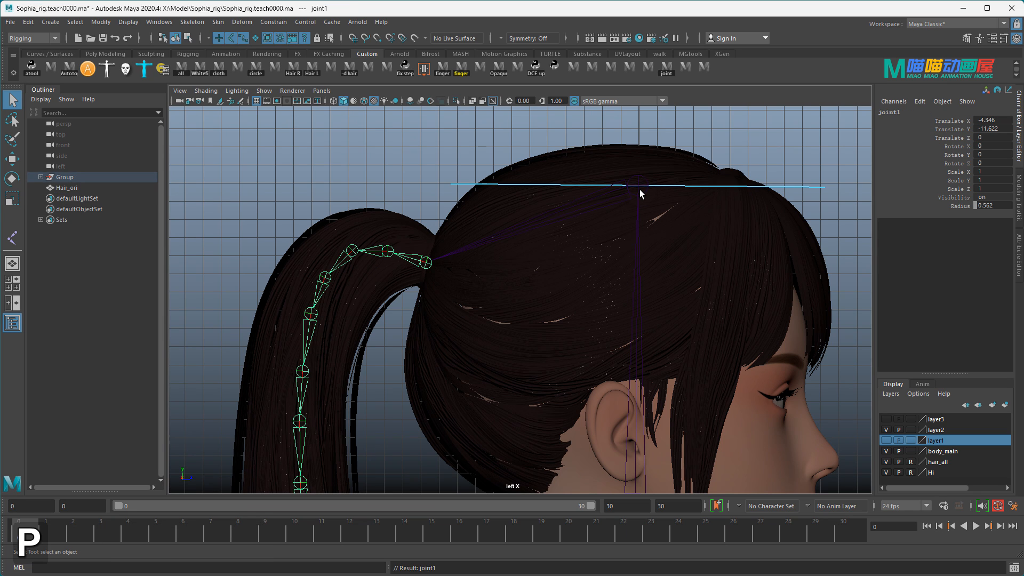
# Reveal Head_M in the Outliner, expand its chain and select everything from Head_M through joint18
pyautogui.click(636, 423)
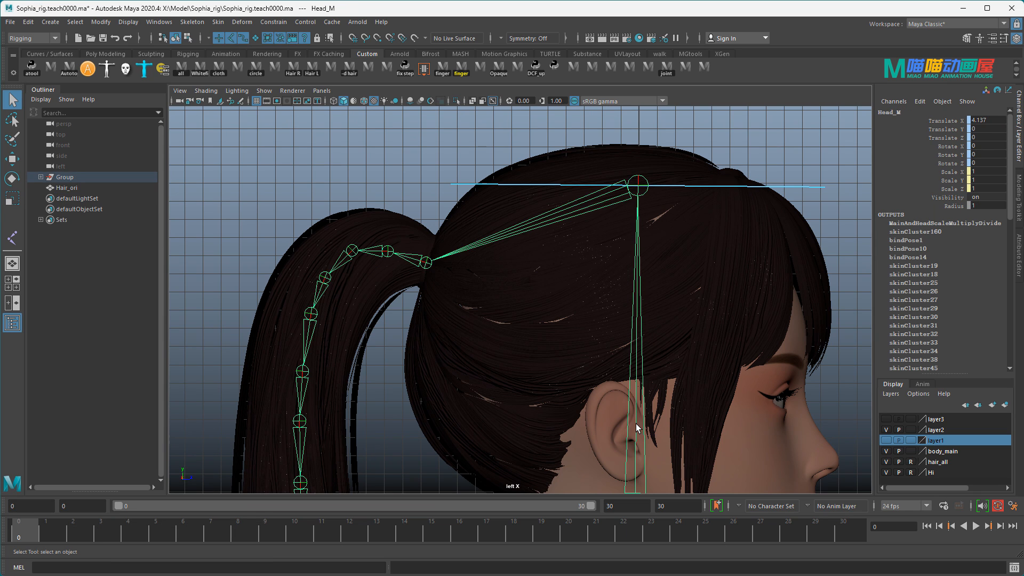
pyautogui.scroll(-3, 636, 423)
pyautogui.keyDown('alt'); pyautogui.moveTo(636, 419); pyautogui.dragTo(641, 344, button='middle'); pyautogui.keyUp('alt')
pyautogui.scroll(-3, 640, 373)
pyautogui.keyDown('alt'); pyautogui.moveTo(640, 382); pyautogui.dragTo(642, 313, button='middle'); pyautogui.keyUp('alt')
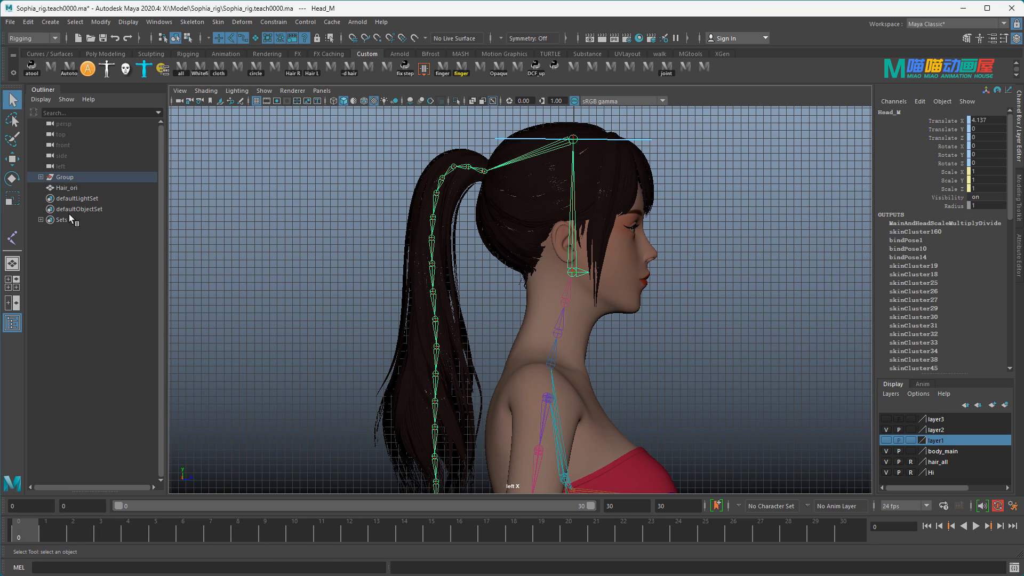
pyautogui.press('f')
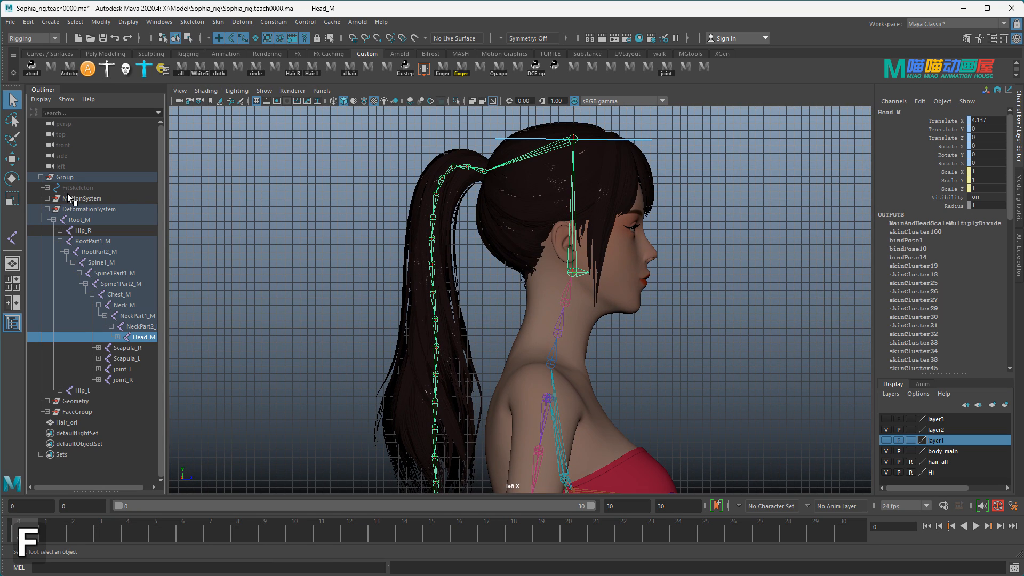
pyautogui.click(115, 335)
pyautogui.keyDown('alt'); pyautogui.moveTo(118, 335); pyautogui.dragTo(111, 334, button='middle'); pyautogui.keyUp('alt')
pyautogui.keyDown('shift'); pyautogui.click(99, 337); pyautogui.keyUp('shift')
pyautogui.keyDown('shift'); pyautogui.click(110, 338); pyautogui.keyUp('shift')
pyautogui.scroll(-4, 113, 342)
pyautogui.keyDown('alt'); pyautogui.moveTo(113, 341); pyautogui.dragTo(5, 323, button='middle'); pyautogui.keyUp('alt')
pyautogui.keyDown('shift'); pyautogui.click(142, 351); pyautogui.keyUp('shift')
pyautogui.scroll(-3, 330, 317)
pyautogui.keyDown('alt'); pyautogui.moveTo(437, 290); pyautogui.dragTo(457, 315, button='middle'); pyautogui.keyUp('alt')
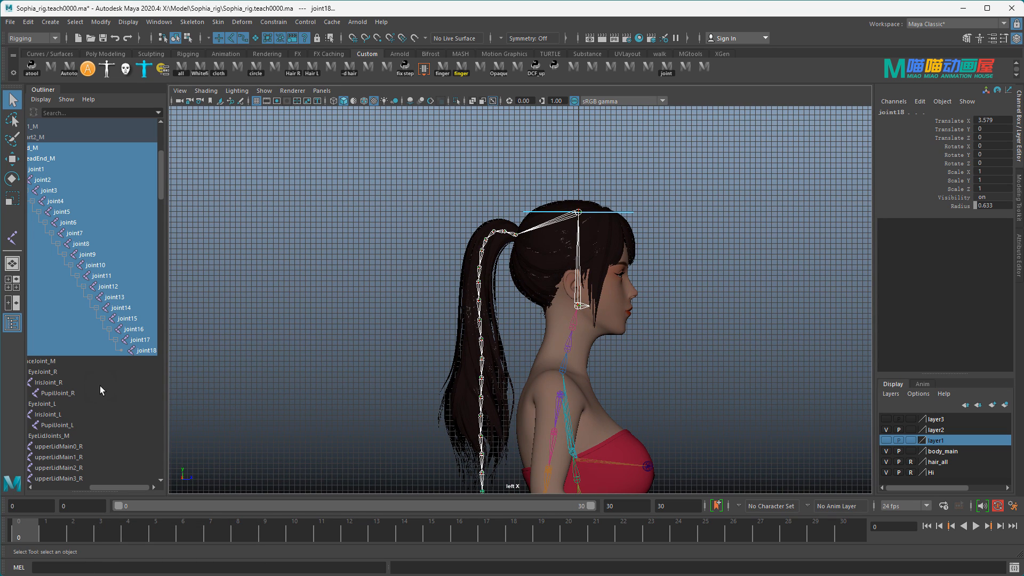
# Add the Hair_ori mesh to the selected joints and bind it to them through the Bind Skin options
pyautogui.keyDown('shift'); pyautogui.click(527, 271); pyautogui.keyUp('shift')
pyautogui.click(221, 23)
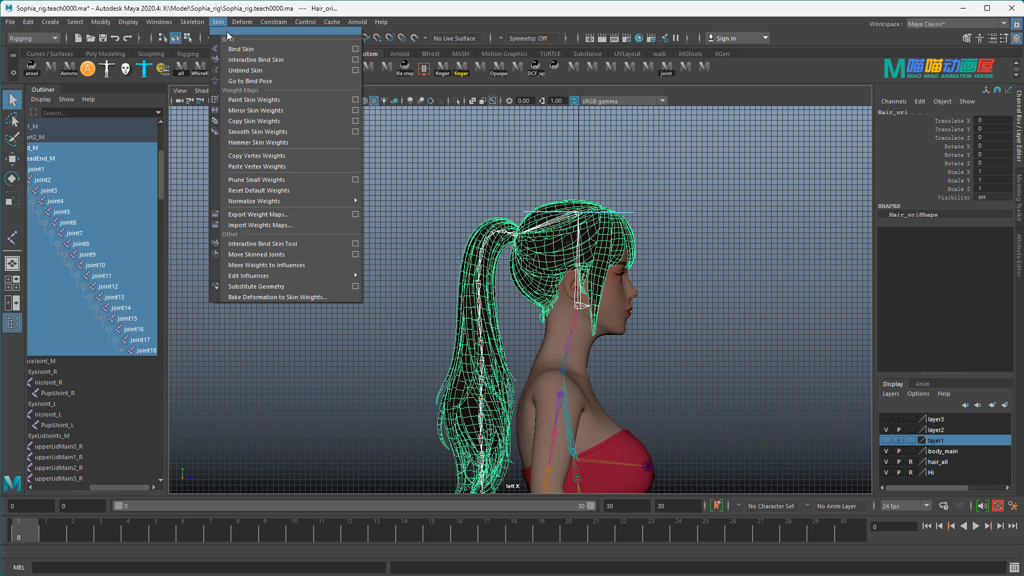
pyautogui.click(355, 49)
pyautogui.click(400, 218)
pyautogui.click(392, 244)
pyautogui.click(316, 373)
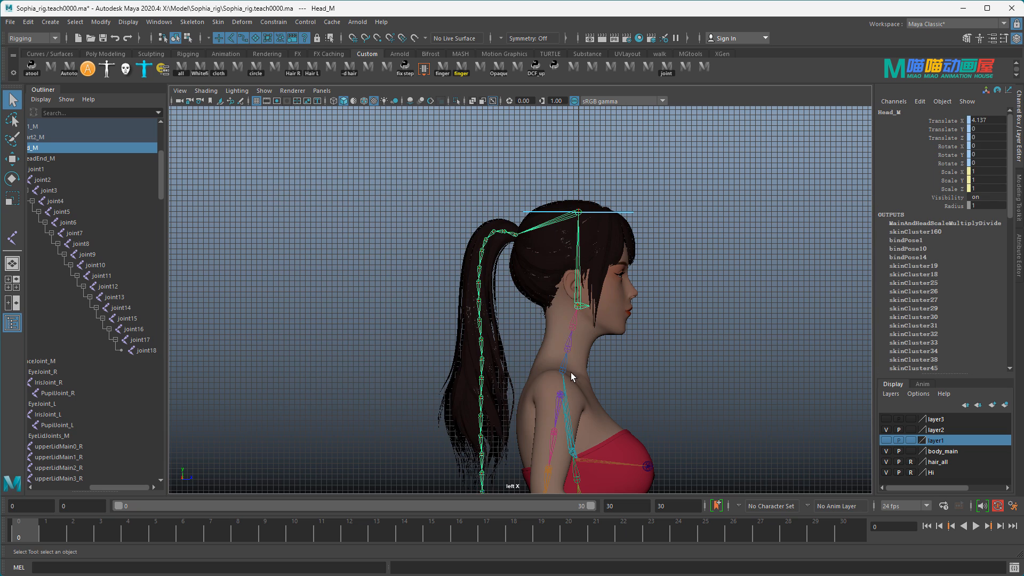
# Rotate joint7 slightly to test how the ponytail deforms, and undo the rotation
pyautogui.scroll(4, 567, 347)
pyautogui.keyDown('alt'); pyautogui.moveTo(633, 360); pyautogui.dragTo(616, 325, button='middle'); pyautogui.keyUp('alt')
pyautogui.click(673, 329)
pyautogui.scroll(4, 494, 226)
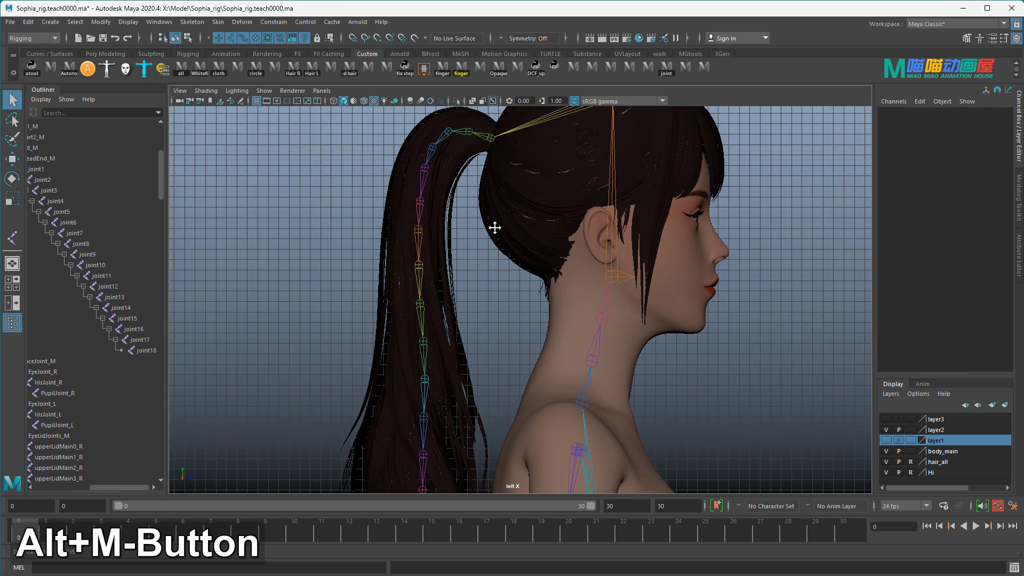
pyautogui.click(413, 239)
pyautogui.press('e')
pyautogui.press('e')
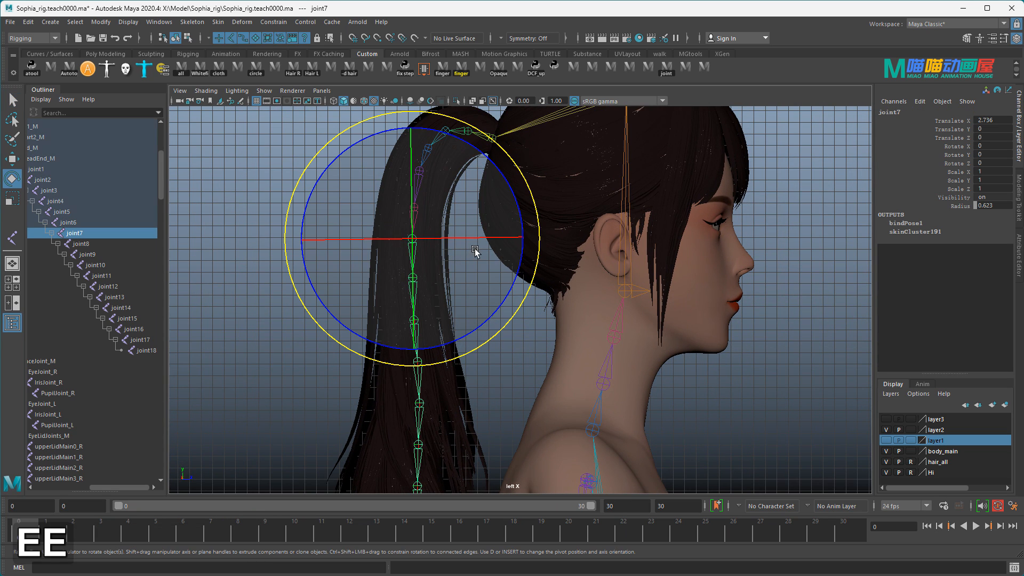
pyautogui.moveTo(514, 285)
pyautogui.mouseDown()
pyautogui.moveTo(504, 297)
pyautogui.moveTo(525, 279)
pyautogui.moveTo(511, 294)
pyautogui.moveTo(519, 291)
pyautogui.mouseUp()
pyautogui.hotkey('ctrl', 'z')
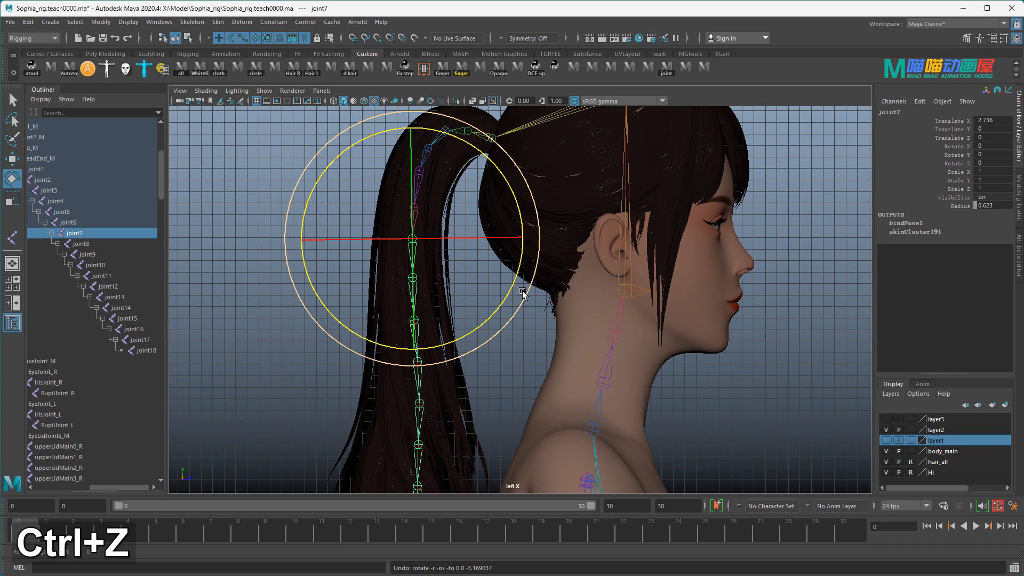
pyautogui.press('q')
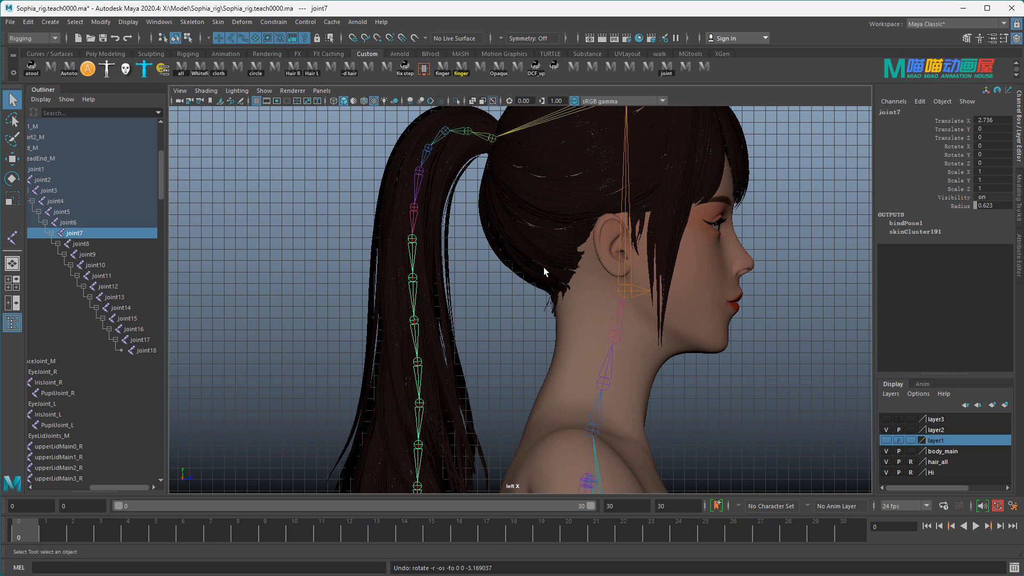
# Duplicate the Hair_ori mesh and hide the original, leaving the copy Hair_ori1 in view
pyautogui.scroll(-20, 125, 398)
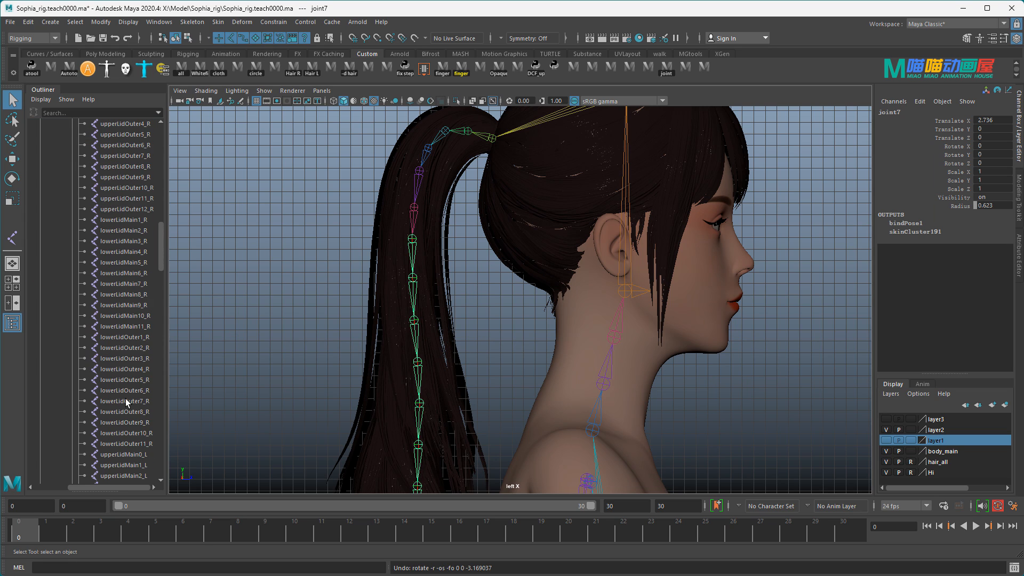
pyautogui.click(93, 483)
pyautogui.moveTo(78, 487); pyautogui.dragTo(49, 488)
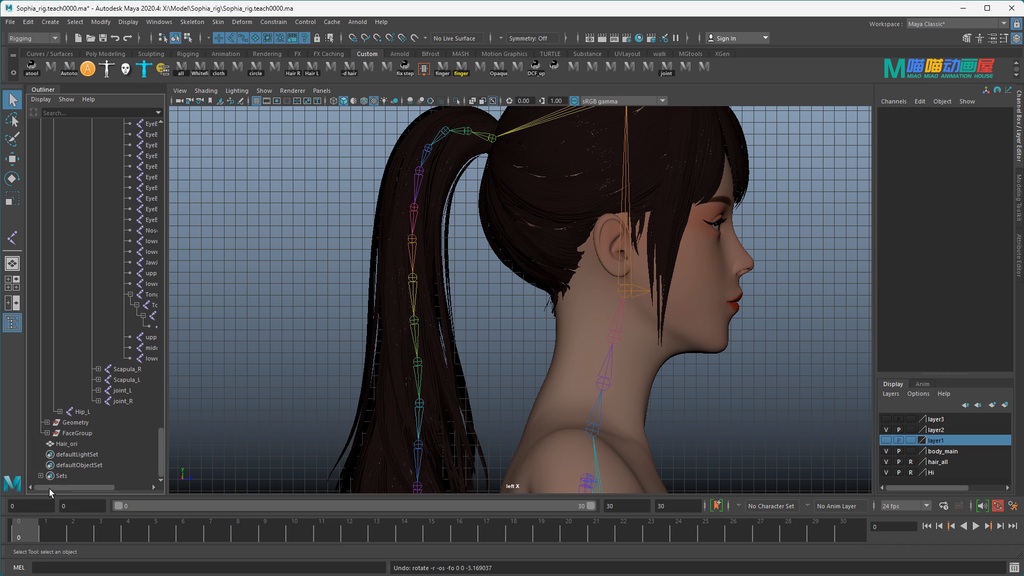
pyautogui.click(549, 200)
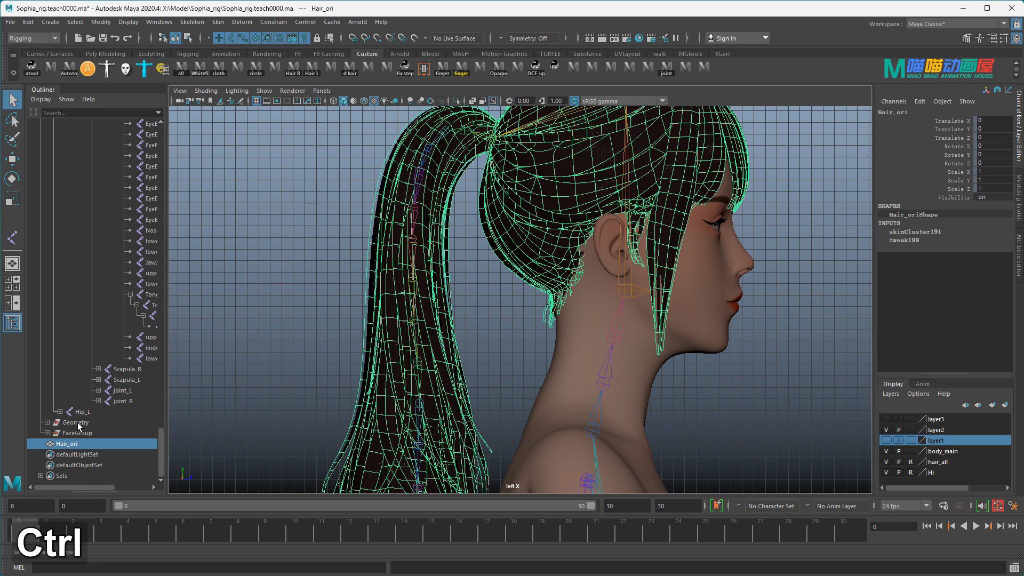
pyautogui.hotkey('ctrl', 'd')
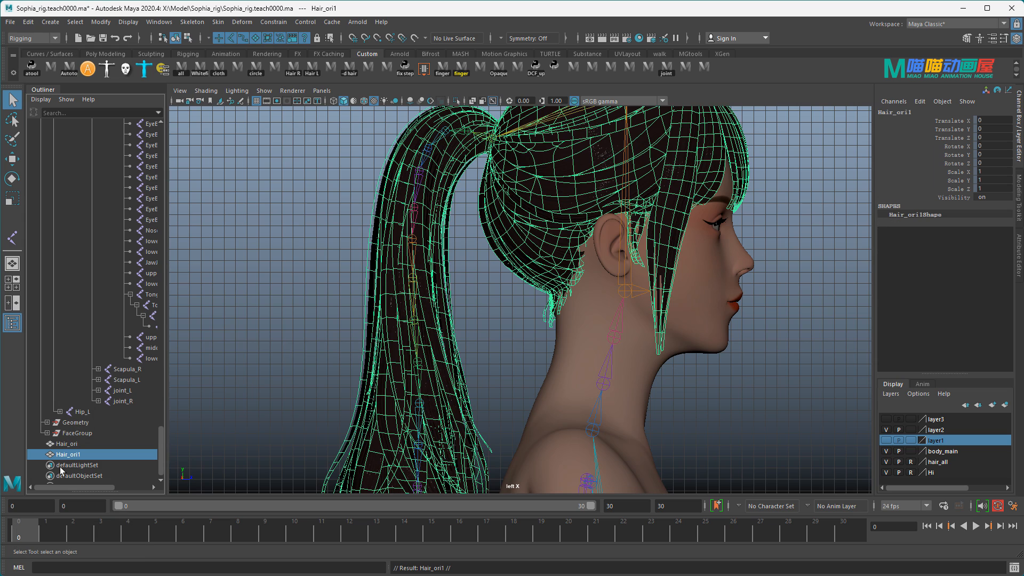
pyautogui.click(70, 444)
pyautogui.hotkey('ctrl', 'h')
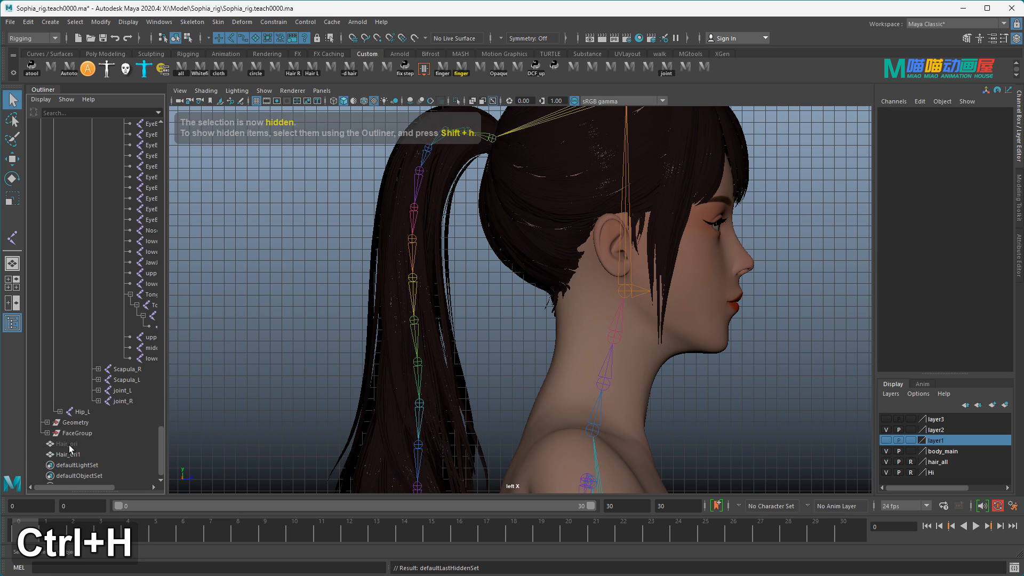
# Isolate Hair_ori1, switch it to face mode and lasso-select all the faces of the ponytail
pyautogui.click(74, 455)
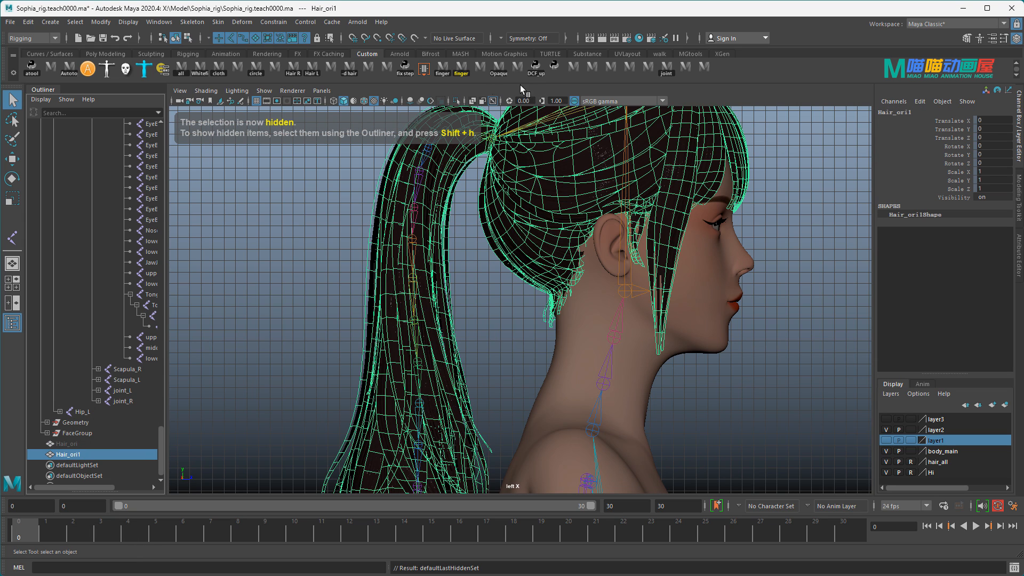
pyautogui.click(456, 101)
pyautogui.scroll(-3, 536, 204)
pyautogui.keyDown('alt'); pyautogui.moveTo(536, 208); pyautogui.dragTo(517, 205, button='middle'); pyautogui.keyUp('alt')
pyautogui.rightClick(553, 205)
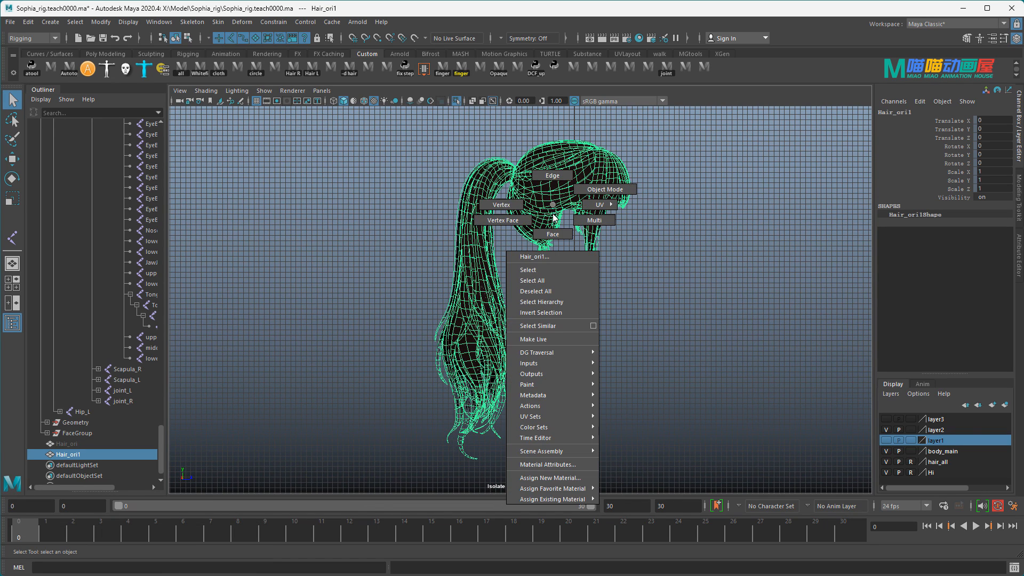
pyautogui.moveTo(553, 217); pyautogui.dragTo(553, 234, button='right')
pyautogui.click(17, 121)
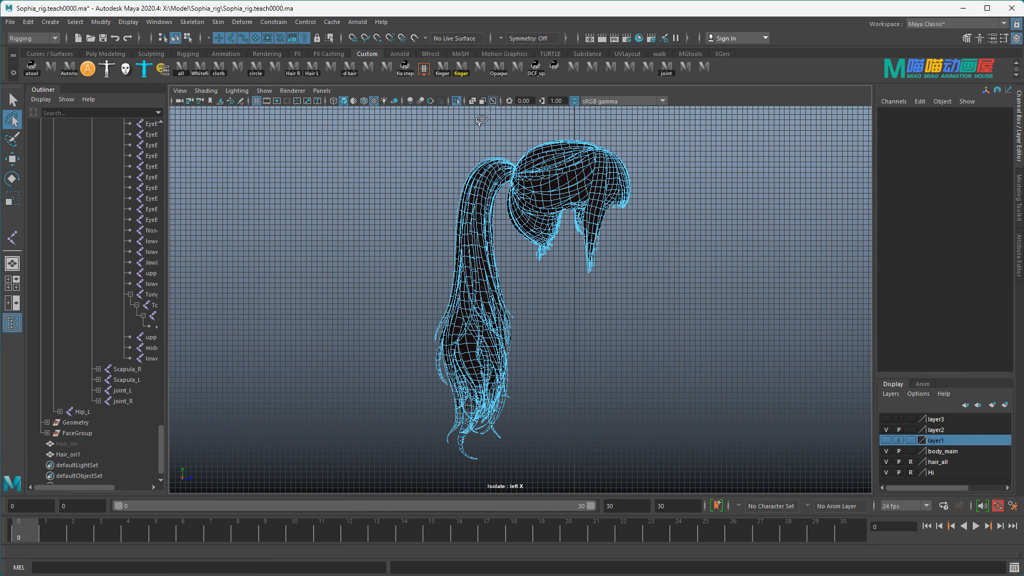
pyautogui.moveTo(511, 180)
pyautogui.mouseDown()
pyautogui.moveTo(515, 160)
pyautogui.moveTo(496, 144)
pyautogui.moveTo(416, 213)
pyautogui.moveTo(386, 383)
pyautogui.moveTo(469, 470)
pyautogui.moveTo(532, 395)
pyautogui.moveTo(501, 195)
pyautogui.mouseUp()
pyautogui.press('q')
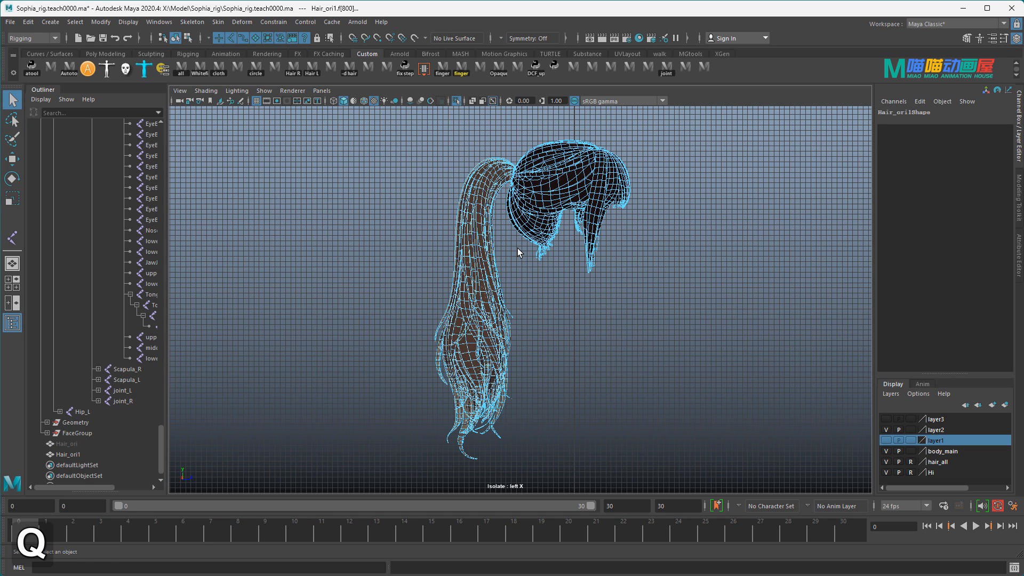
# Extract the selected ponytail faces from Hair_ori1 into separate meshes and return to object mode
pyautogui.keyDown('shift'); pyautogui.rightClick(491, 256); pyautogui.keyUp('shift')
pyautogui.keyDown('shift'); pyautogui.moveTo(491, 256); pyautogui.dragTo(481, 439, button='right'); pyautogui.keyUp('shift')
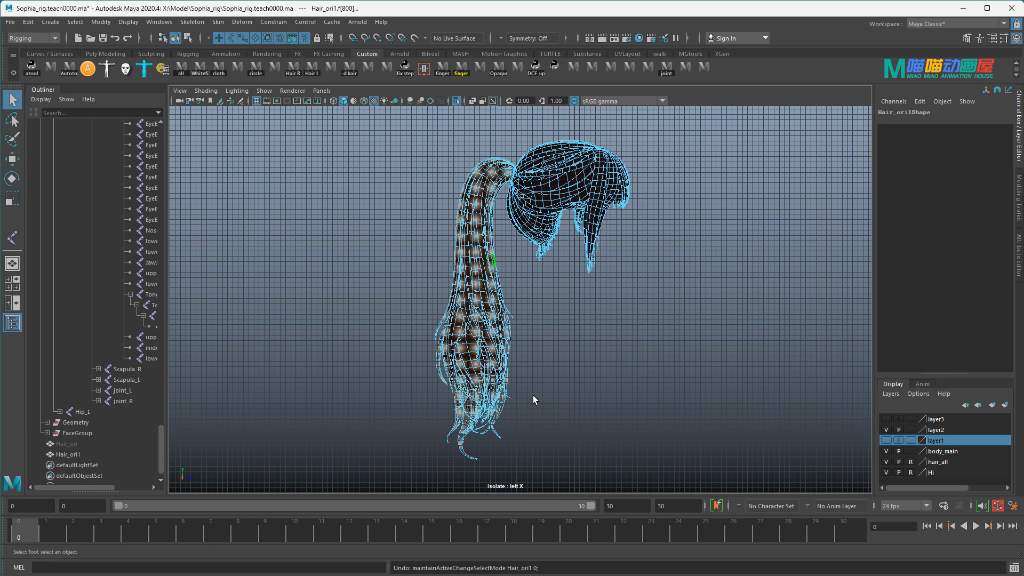
pyautogui.press('q')
pyautogui.press('q')
pyautogui.rightClick(574, 188)
pyautogui.moveTo(576, 189); pyautogui.dragTo(625, 172, button='right')
# Exclude the front hair mesh from the selection, group the ponytail pieces and name the group mawei
pyautogui.keyDown('ctrl'); pyautogui.click(608, 219); pyautogui.keyUp('ctrl')
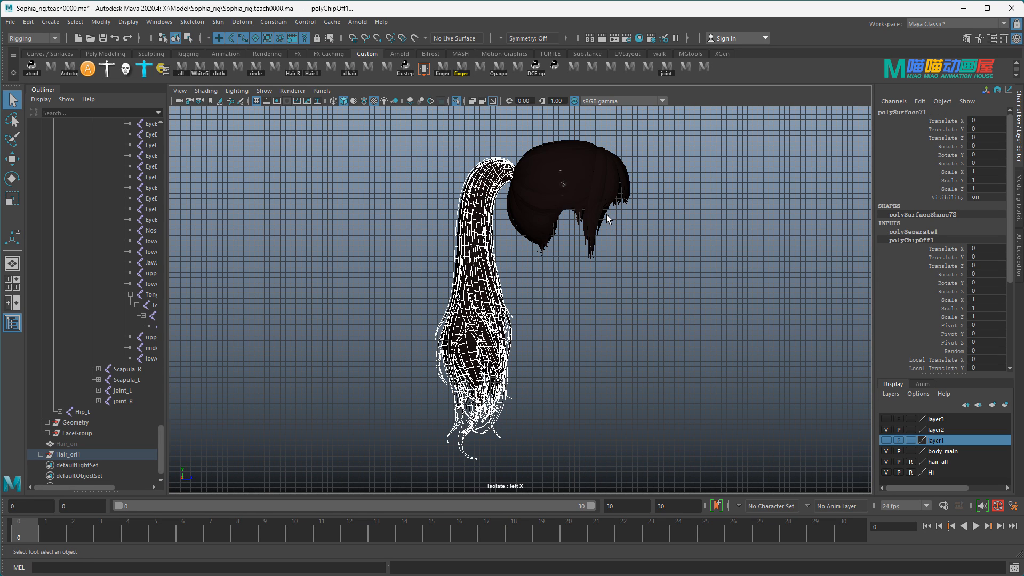
pyautogui.click(40, 455)
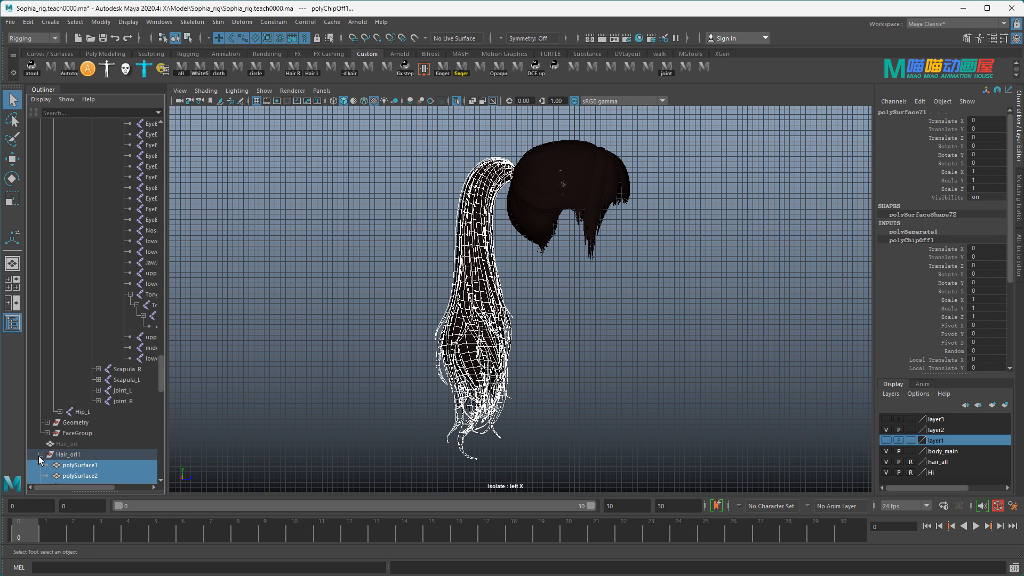
pyautogui.hotkey('ctrl', 'g')
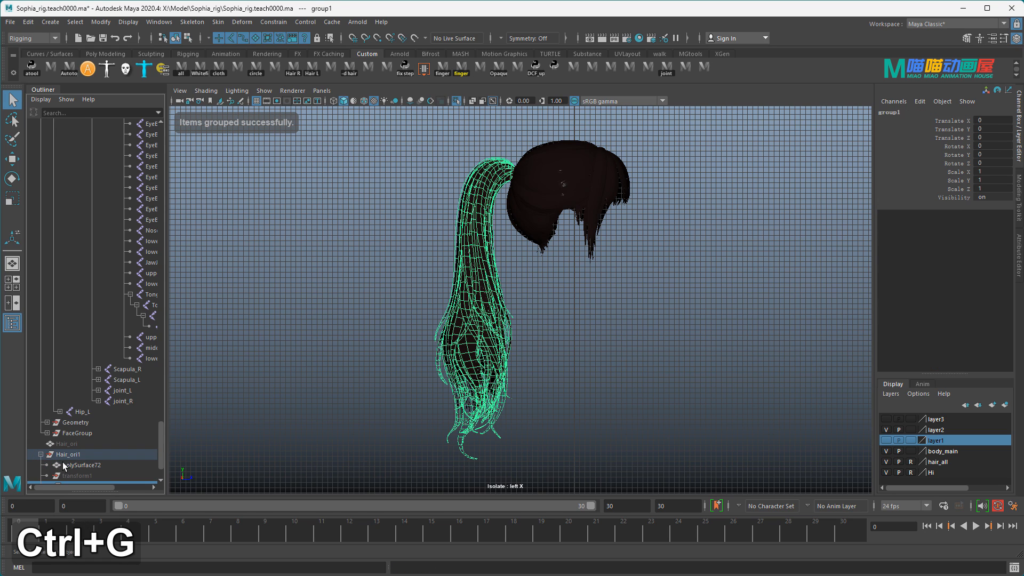
pyautogui.scroll(-2, 81, 466)
pyautogui.doubleClick(80, 433)
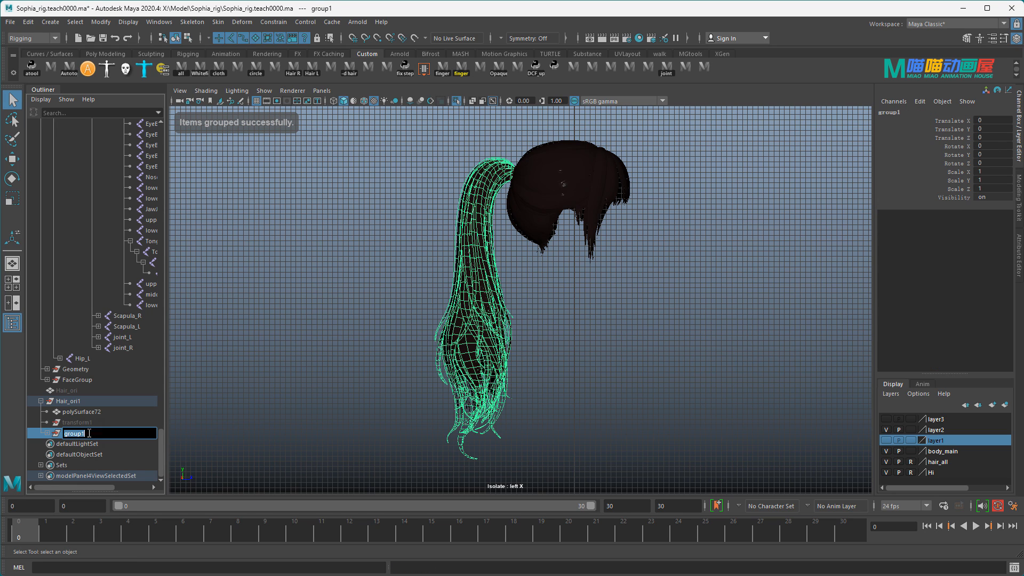
pyautogui.write('mawei')
pyautogui.press('Return')
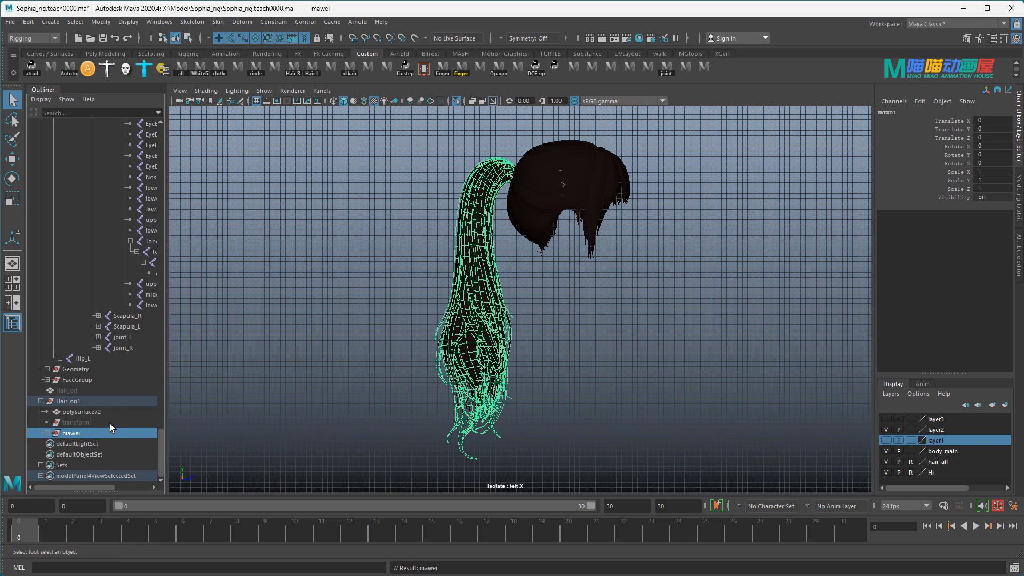
# Rename the front hair mesh under Hair_ori1 as hair_front
pyautogui.doubleClick(110, 414)
pyautogui.write('hair')
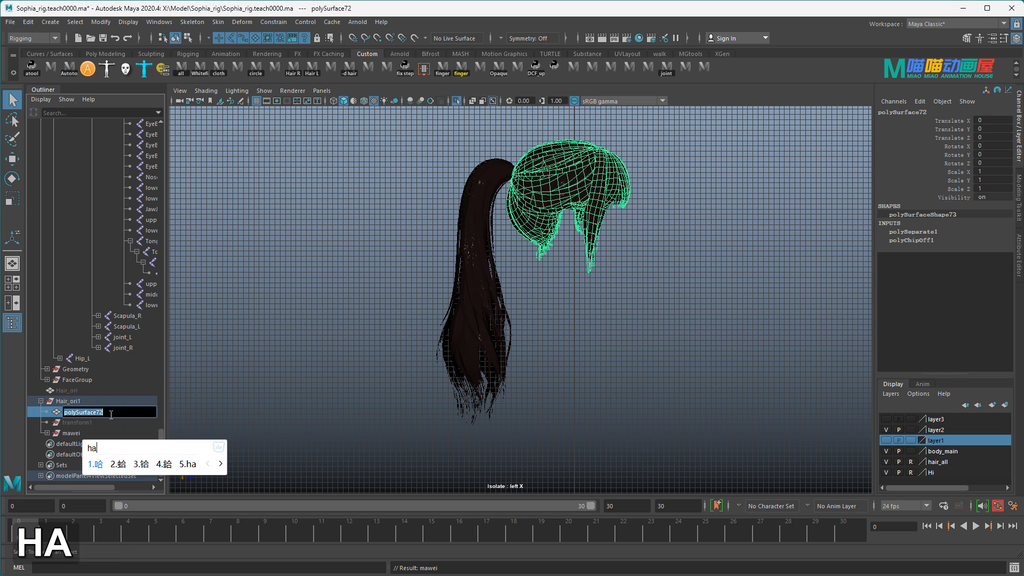
pyautogui.press('space')
pyautogui.write('front')
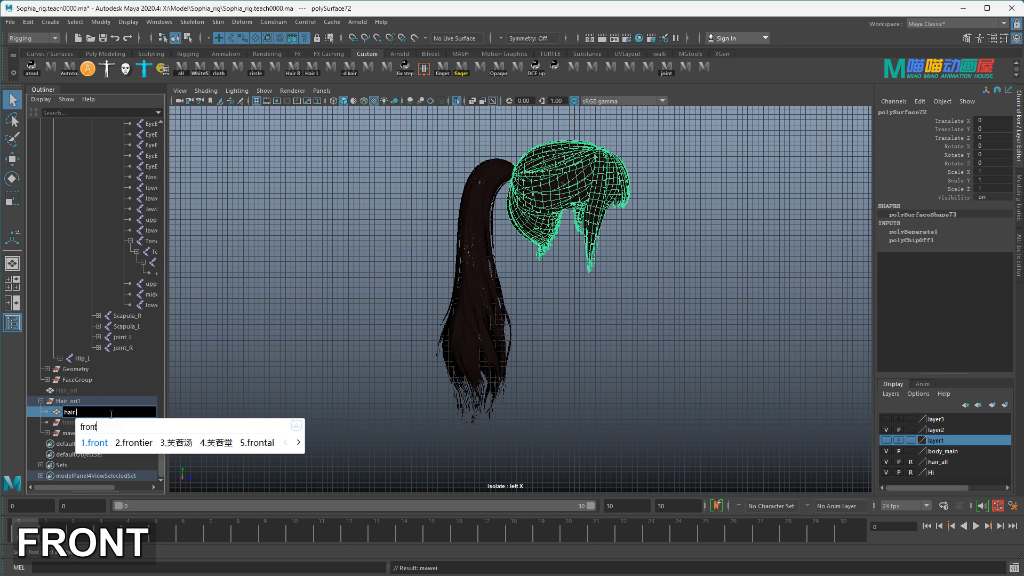
pyautogui.press('Return')
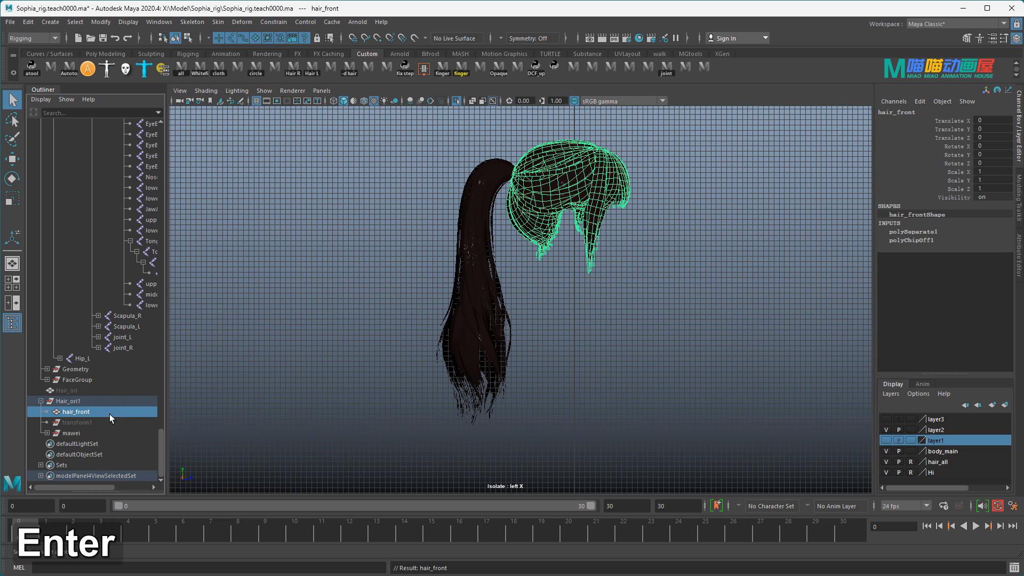
# Turn off the isolated view and bind the hair_front mesh to the Head_M joint with Bind Skin
pyautogui.click(454, 101)
pyautogui.scroll(2, 573, 202)
pyautogui.keyDown('alt'); pyautogui.moveTo(573, 203); pyautogui.dragTo(546, 253, button='middle'); pyautogui.keyUp('alt')
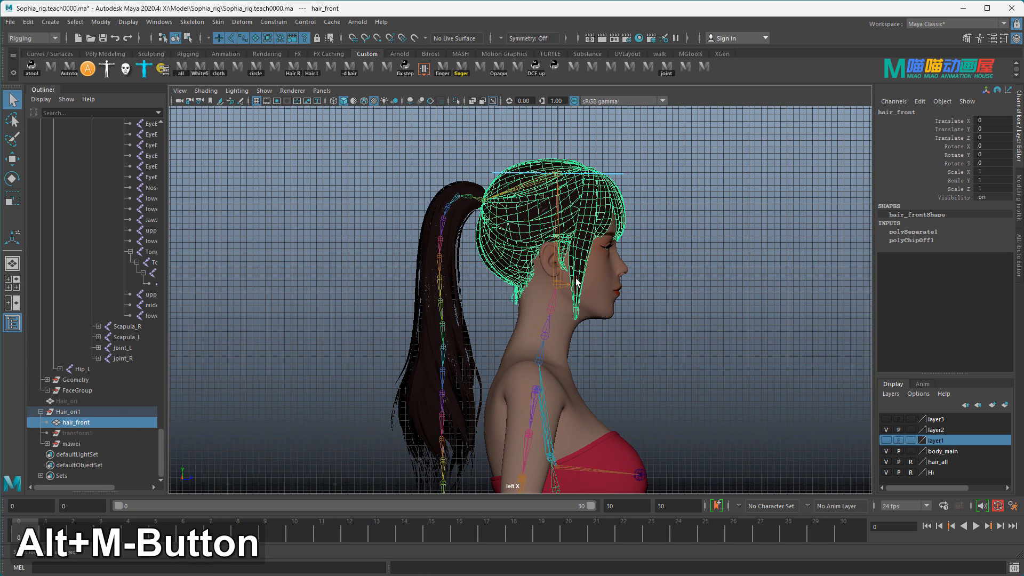
pyautogui.click(558, 281)
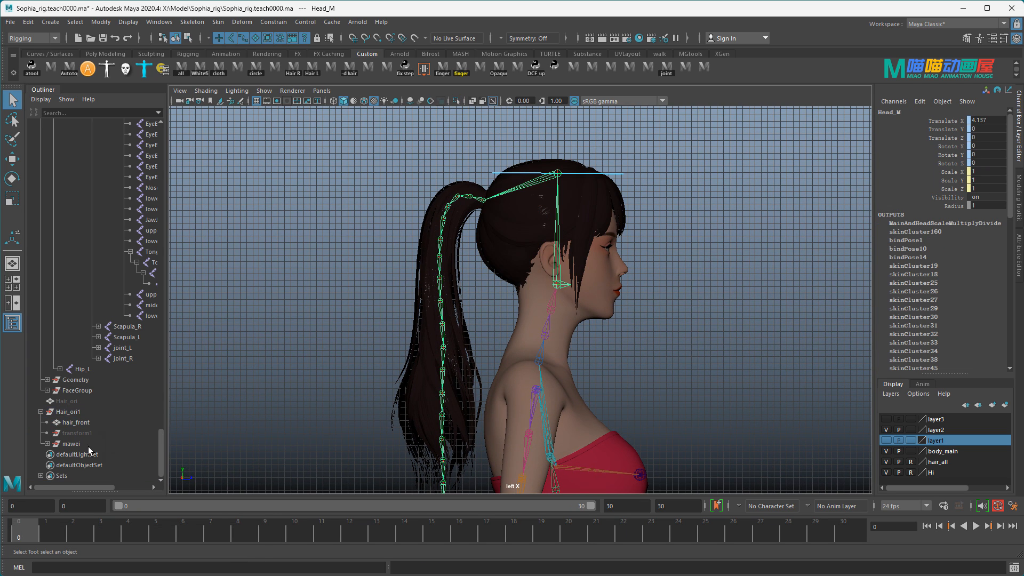
pyautogui.click(83, 422)
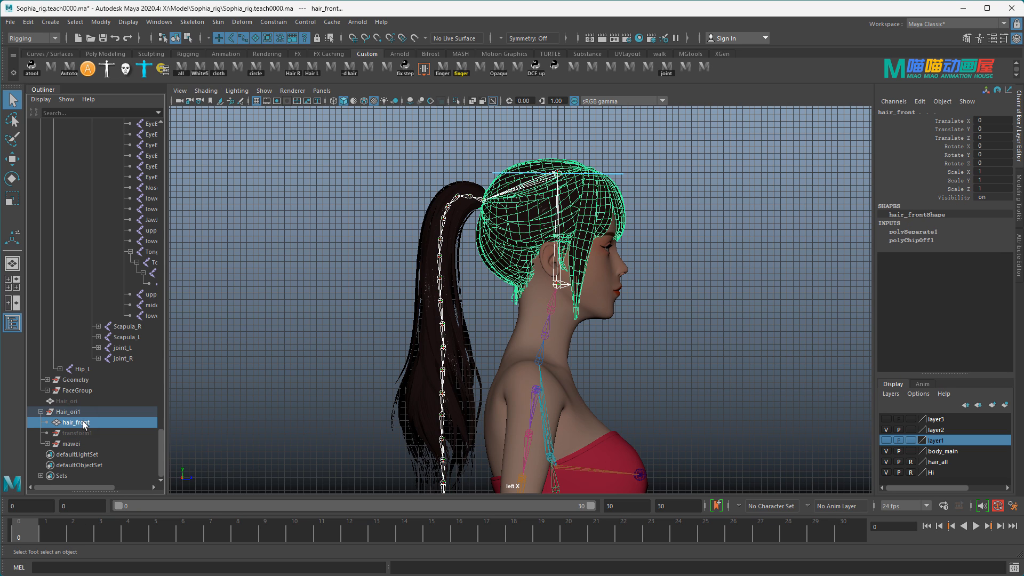
pyautogui.click(218, 22)
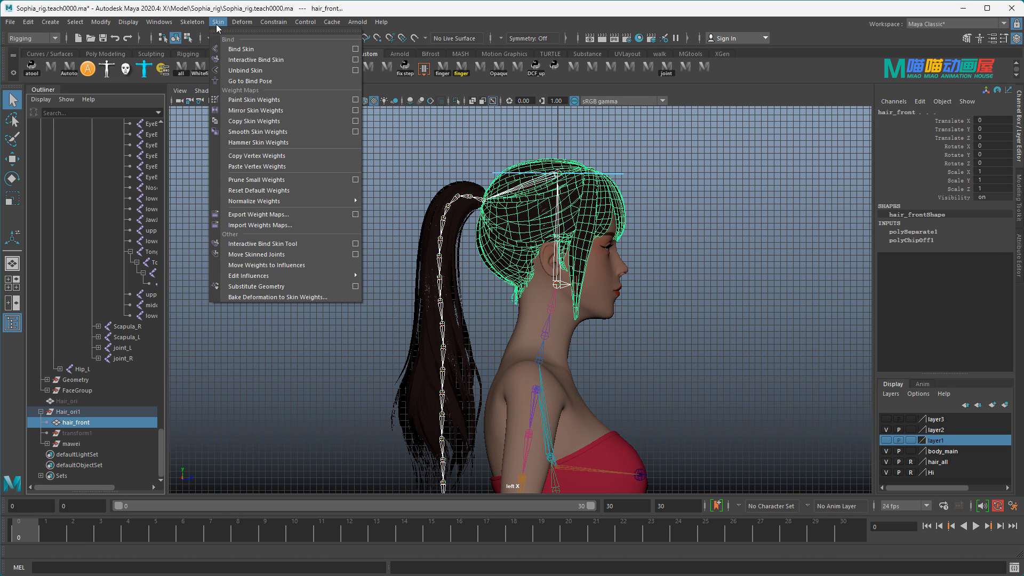
pyautogui.click(246, 50)
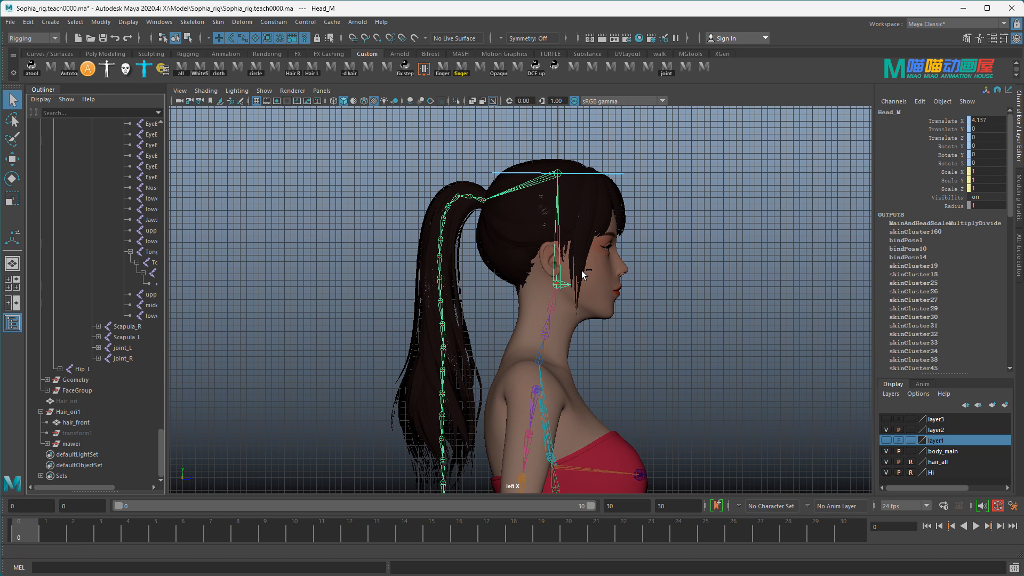
# Select the ponytail joints joint1 through joint18 together with the mawei group and bind the group to them with Bind Skin
pyautogui.click(79, 447)
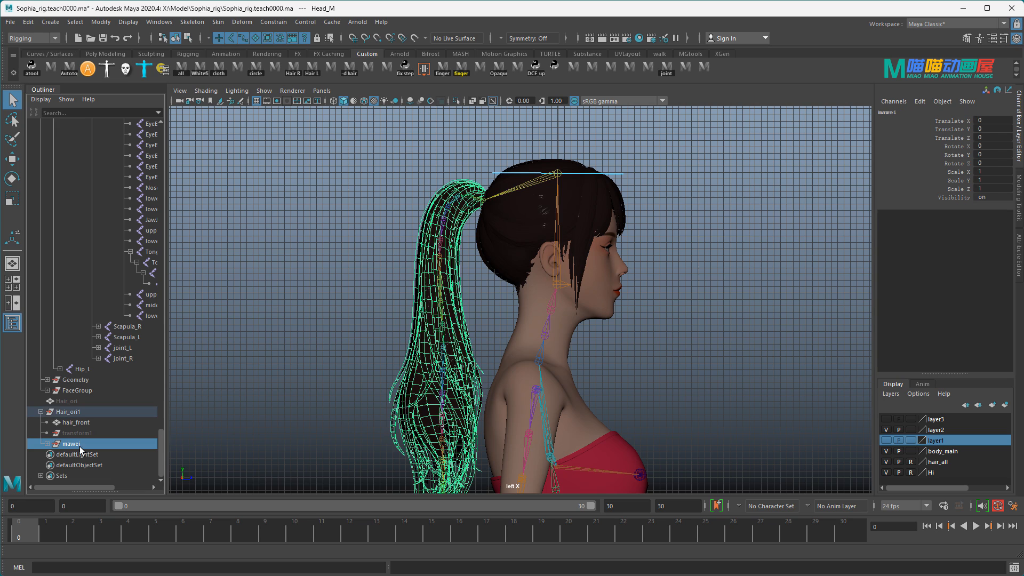
pyautogui.click(482, 202)
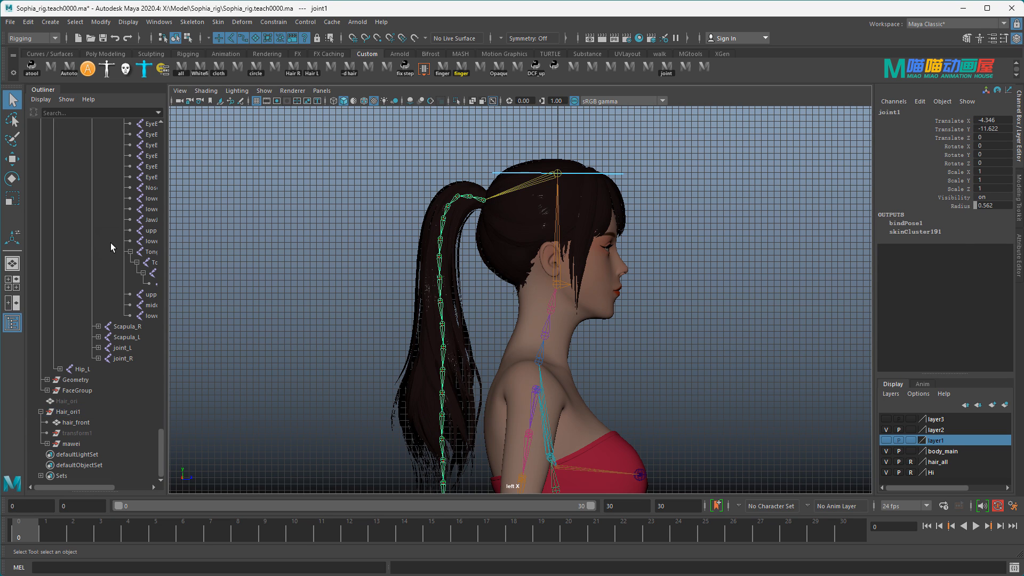
pyautogui.press('f')
pyautogui.keyDown('alt'); pyautogui.moveTo(126, 293); pyautogui.dragTo(143, 326, button='middle'); pyautogui.keyUp('alt')
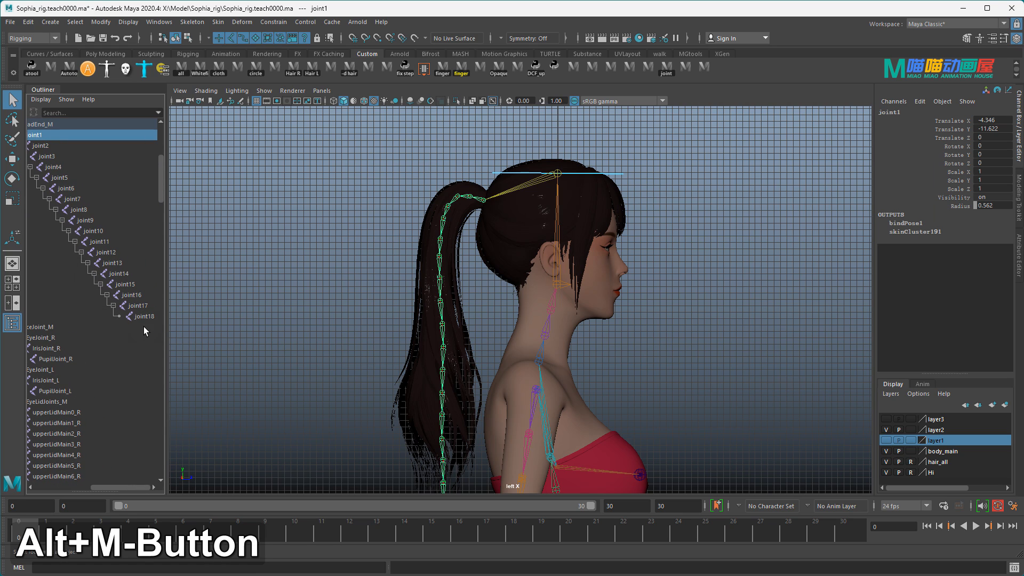
pyautogui.keyDown('shift'); pyautogui.click(143, 318); pyautogui.keyUp('shift')
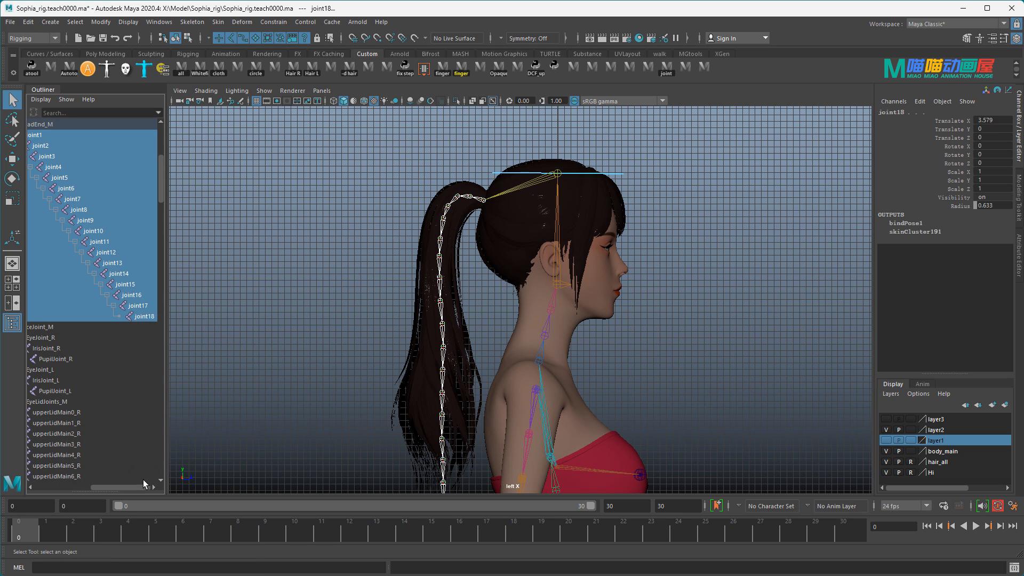
pyautogui.keyDown('alt'); pyautogui.moveTo(94, 431); pyautogui.dragTo(104, 329, button='middle'); pyautogui.keyUp('alt')
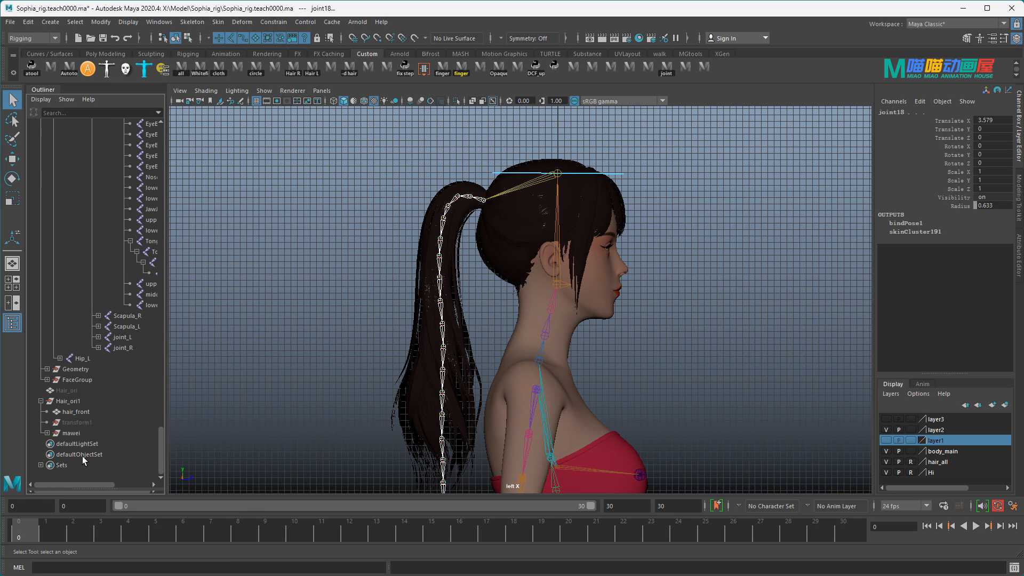
pyautogui.press('ctrl')
pyautogui.keyDown('ctrl'); pyautogui.click(76, 434); pyautogui.keyUp('ctrl')
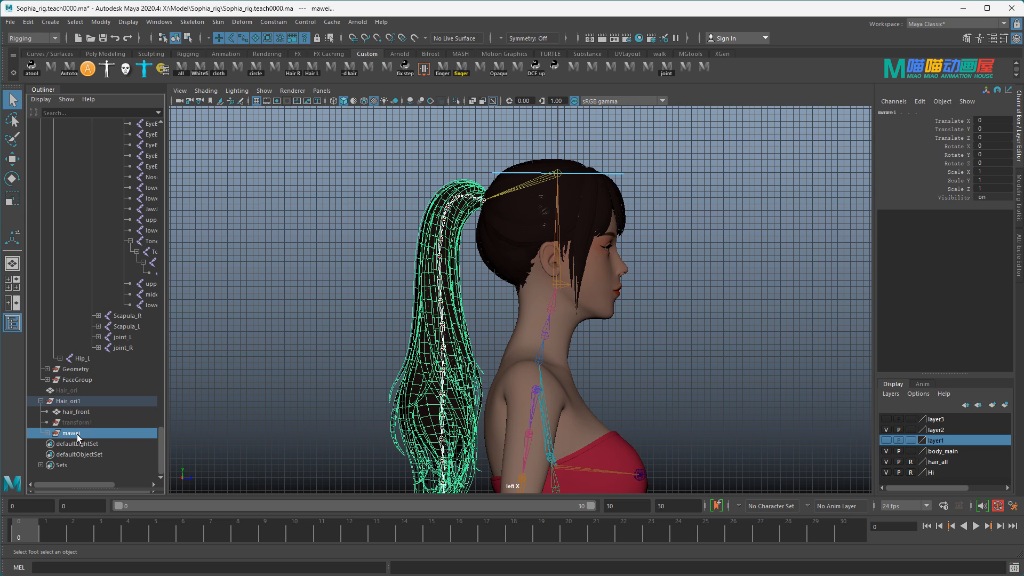
pyautogui.click(218, 23)
pyautogui.click(240, 48)
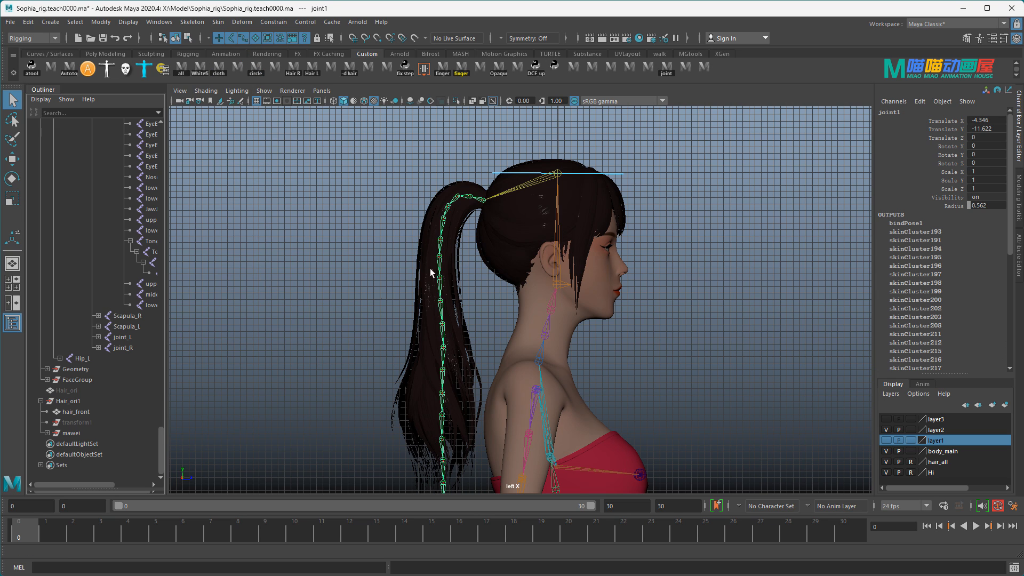
# Isolate Hair_ori1, select all its hair meshes plus the hidden Hair_ori, and copy the skin weights onto Hair_ori
pyautogui.click(81, 400)
pyautogui.click(457, 102)
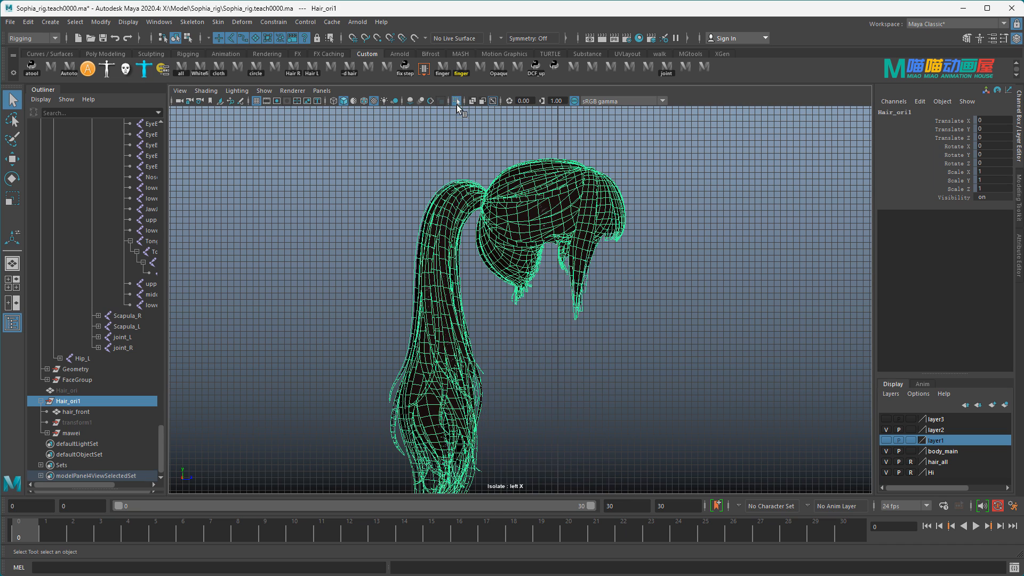
pyautogui.scroll(-2, 576, 286)
pyautogui.click(592, 308)
pyautogui.scroll(-2, 587, 306)
pyautogui.moveTo(436, 245); pyautogui.dragTo(608, 429)
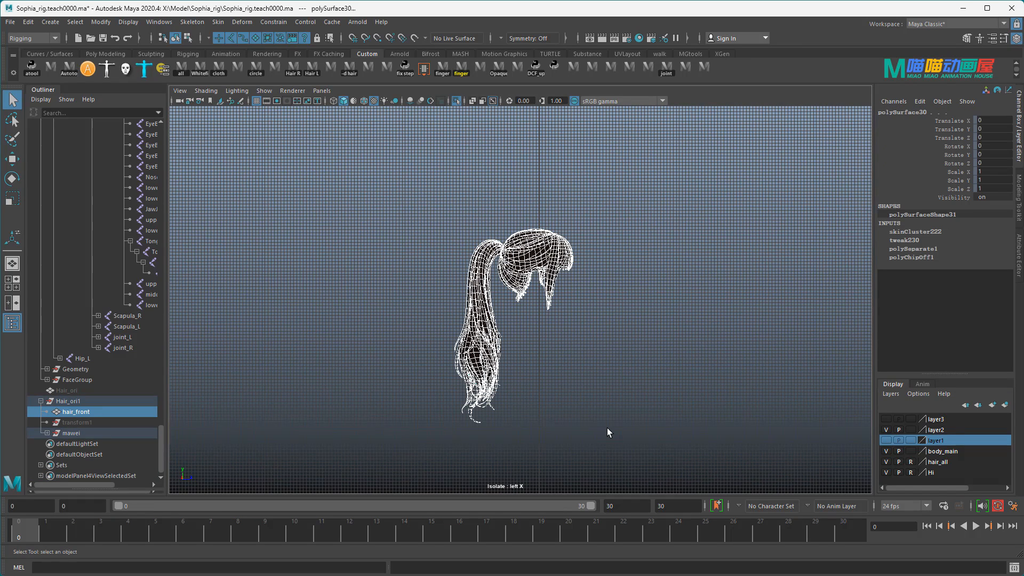
pyautogui.keyDown('ctrl'); pyautogui.click(72, 391); pyautogui.keyUp('ctrl')
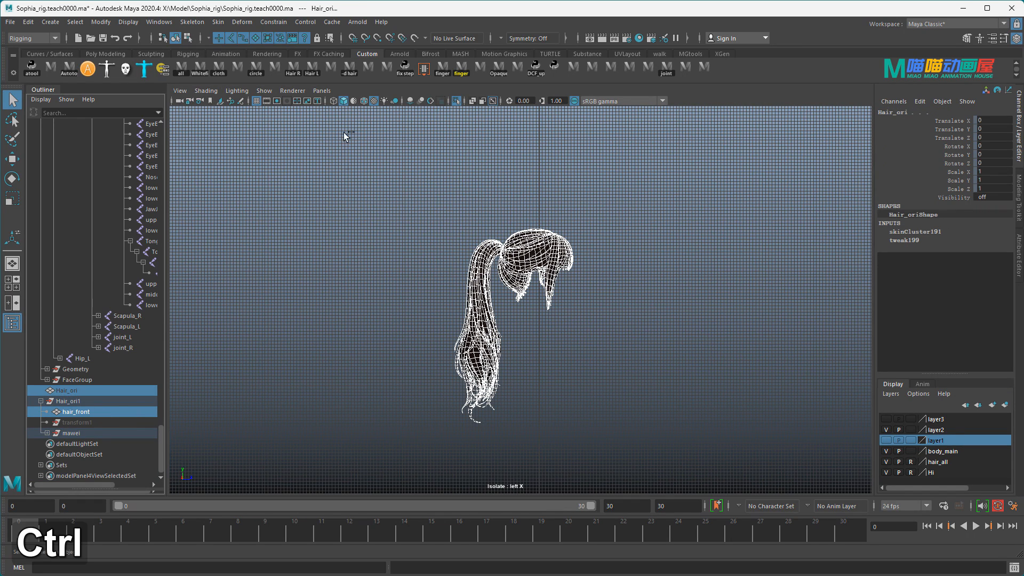
pyautogui.click(217, 21)
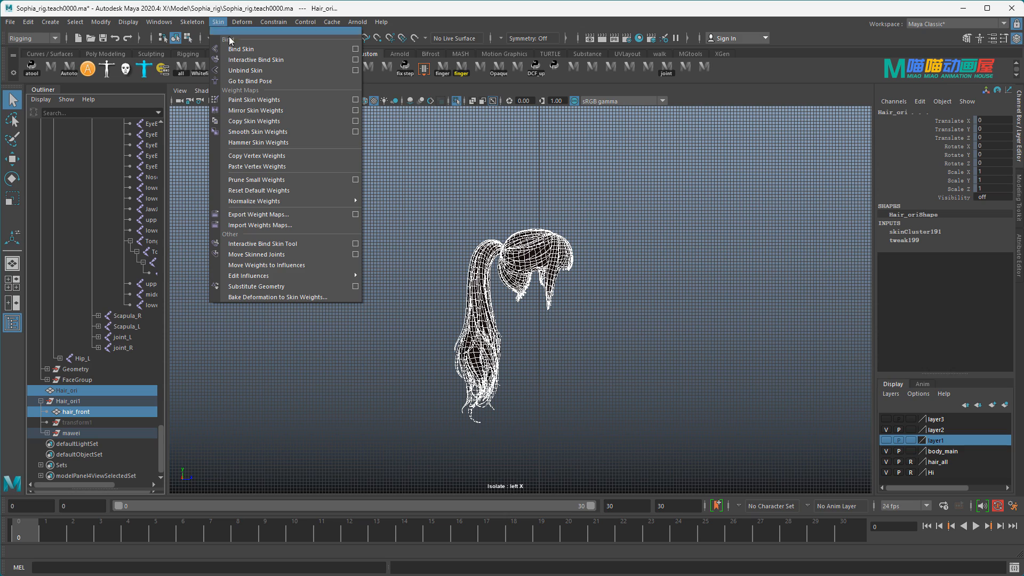
pyautogui.click(266, 124)
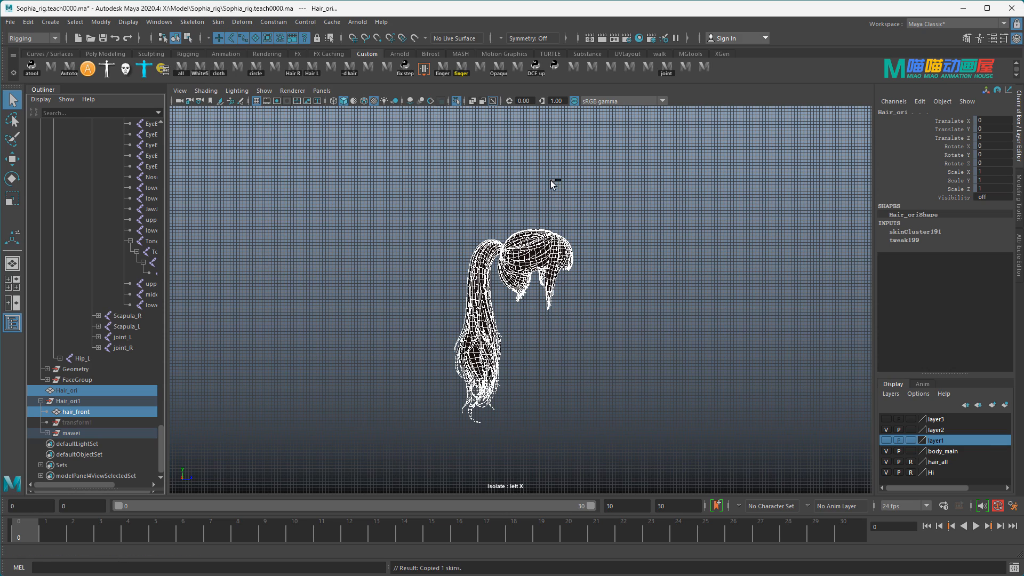
# Exit the isolated view and test the copied hair skinning by rotating joint8 in the ponytail, undoing the rotation
pyautogui.click(456, 102)
pyautogui.scroll(6, 501, 299)
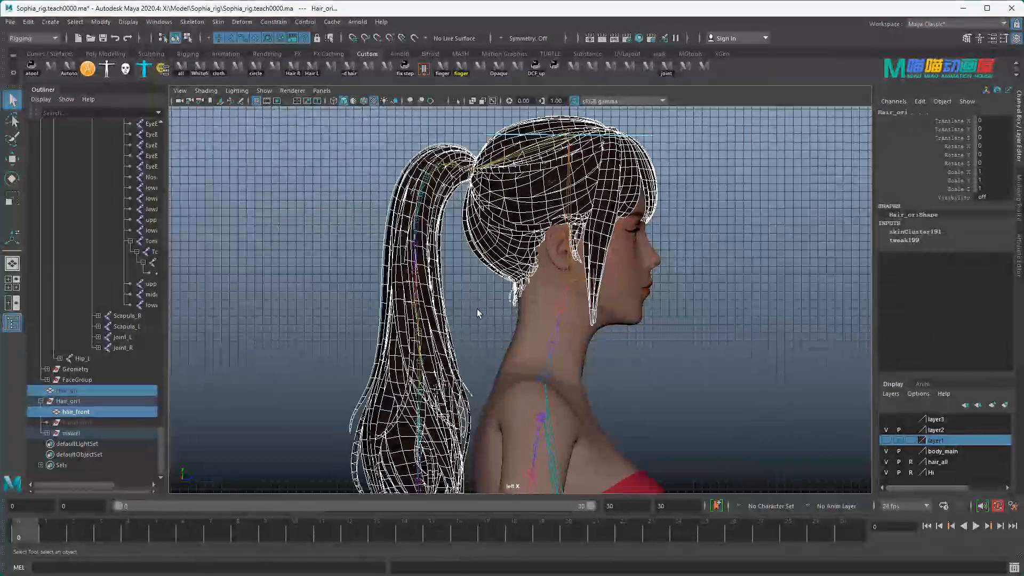
pyautogui.click(427, 284)
pyautogui.click(416, 271)
pyautogui.press('e')
pyautogui.press('e')
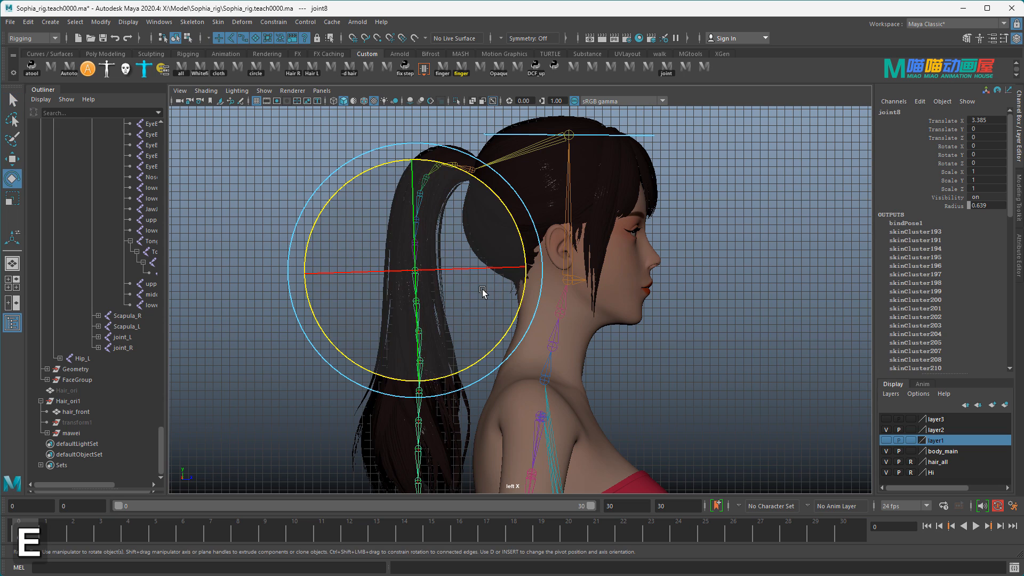
pyautogui.moveTo(513, 302)
pyautogui.mouseDown()
pyautogui.moveTo(491, 331)
pyautogui.moveTo(516, 302)
pyautogui.mouseUp()
pyautogui.hotkey('ctrl', 'z')
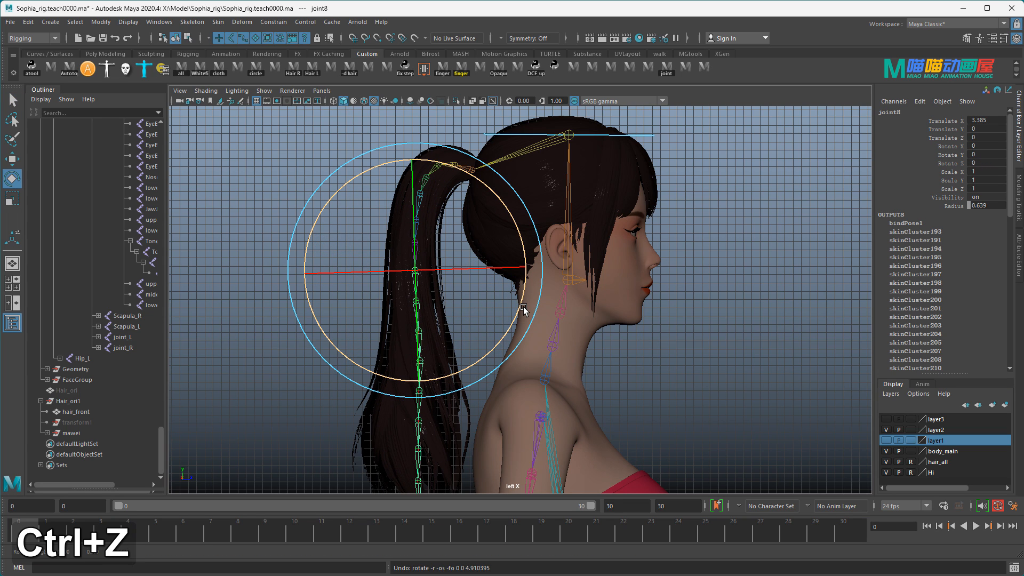
pyautogui.press('q')
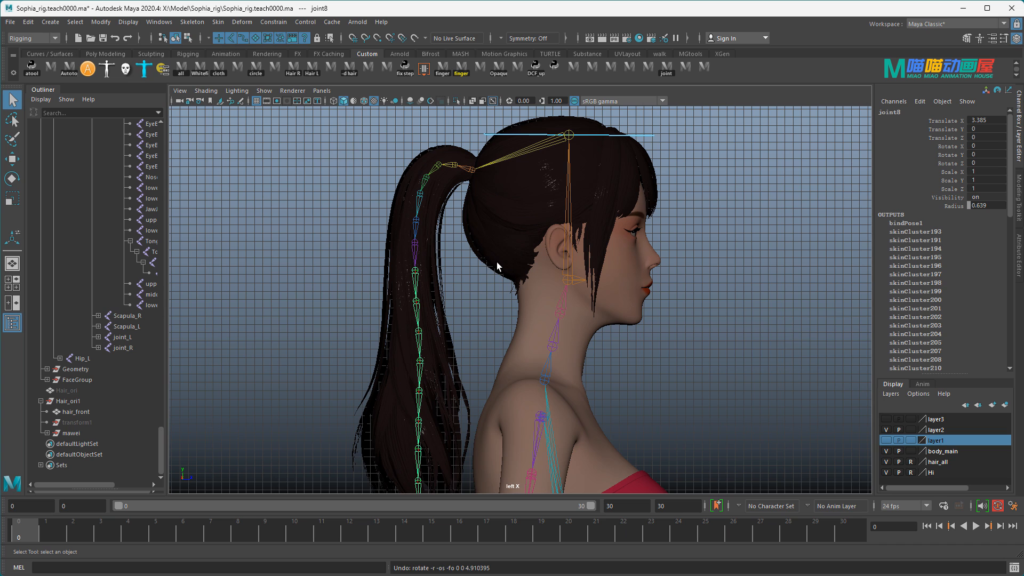
# Delete the temporary Hair_ori1 group and unhide the original Hair_ori mesh
pyautogui.scroll(-3, 501, 264)
pyautogui.keyDown('alt'); pyautogui.moveTo(521, 306); pyautogui.dragTo(340, 325, button='middle'); pyautogui.keyUp('alt')
pyautogui.click(84, 411)
pyautogui.click(75, 401)
pyautogui.press('Delete')
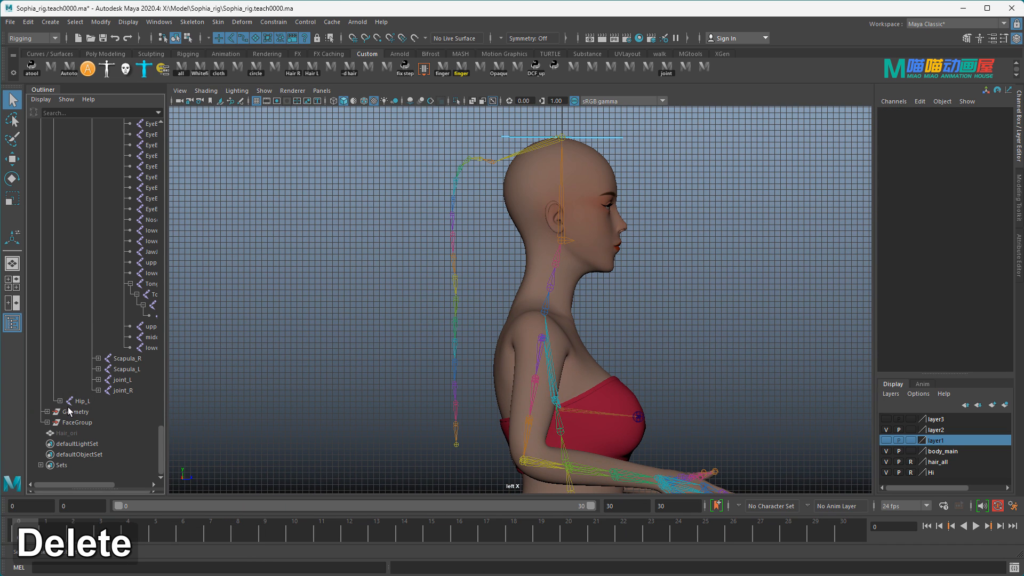
pyautogui.click(76, 431)
pyautogui.hotkey('shift', 'h')
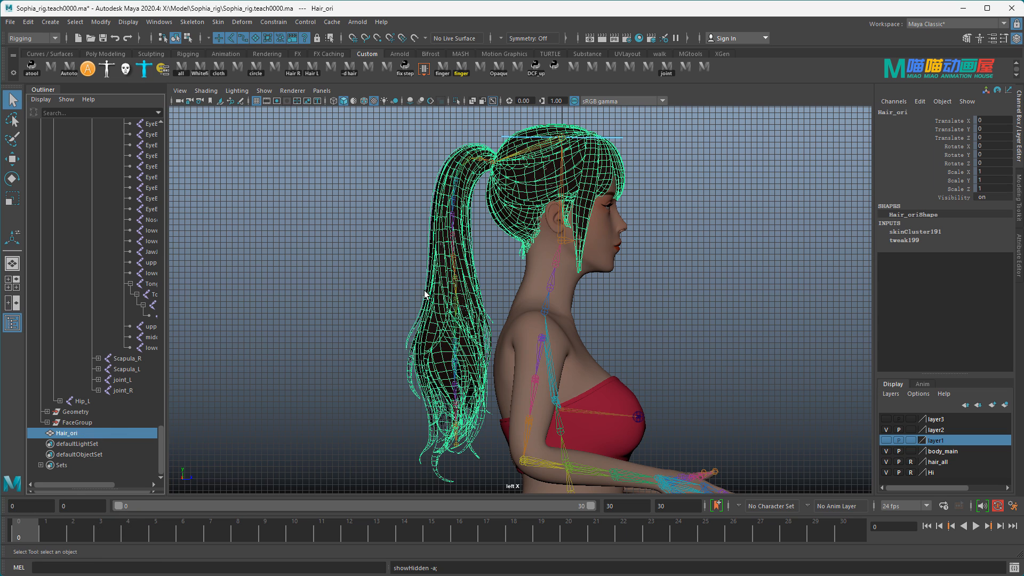
# Test the skinning on Hair_ori by rotating joint7 in the ponytail, undo the rotation and clear the selection
pyautogui.click(484, 244)
pyautogui.scroll(2, 483, 244)
pyautogui.click(430, 191)
pyautogui.press('e')
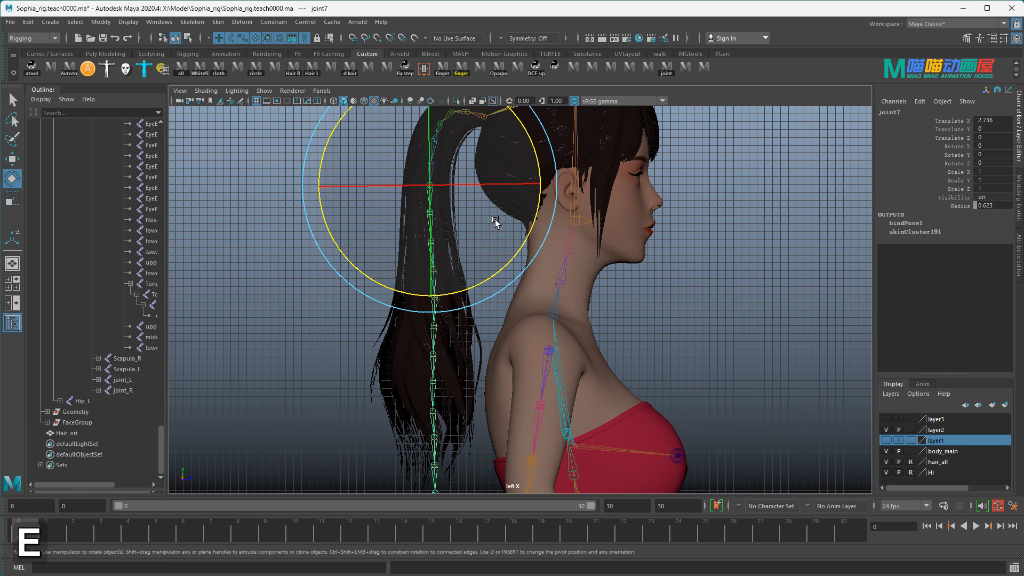
pyautogui.moveTo(512, 249); pyautogui.dragTo(502, 268)
pyautogui.hotkey('ctrl', 'z')
pyautogui.press('q')
pyautogui.moveTo(611, 253)
pyautogui.keyDown('alt'); pyautogui.mouseDown(button='middle')
pyautogui.moveTo(647, 290)
pyautogui.moveTo(606, 290)
pyautogui.moveTo(595, 260)
pyautogui.mouseUp(button='middle'); pyautogui.keyUp('alt')
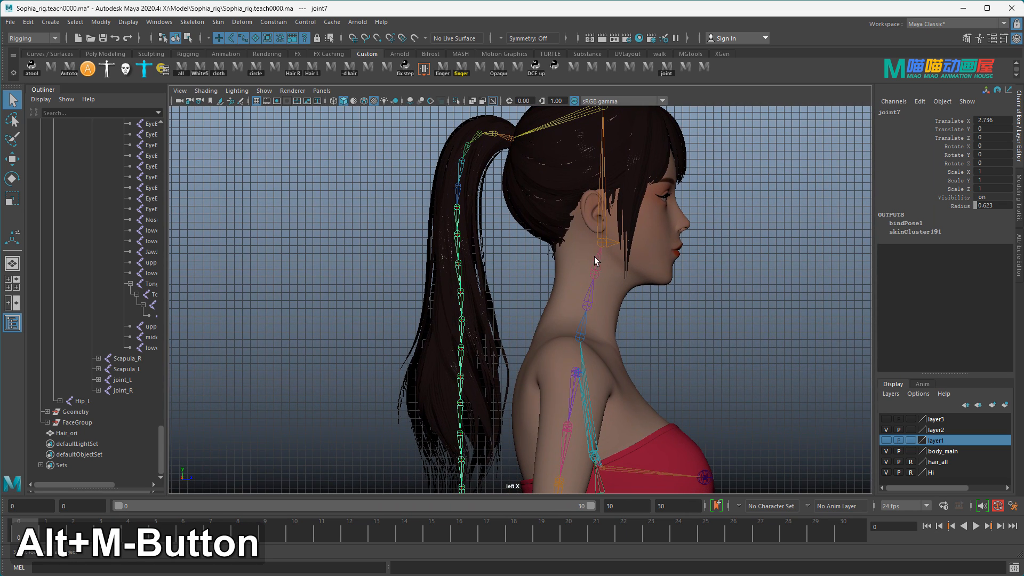
pyautogui.keyDown('alt'); pyautogui.moveTo(523, 197); pyautogui.dragTo(521, 236, button='middle'); pyautogui.keyUp('alt')
pyautogui.click(518, 303)
pyautogui.keyDown('alt'); pyautogui.moveTo(479, 264); pyautogui.dragTo(491, 244, button='middle'); pyautogui.keyUp('alt')
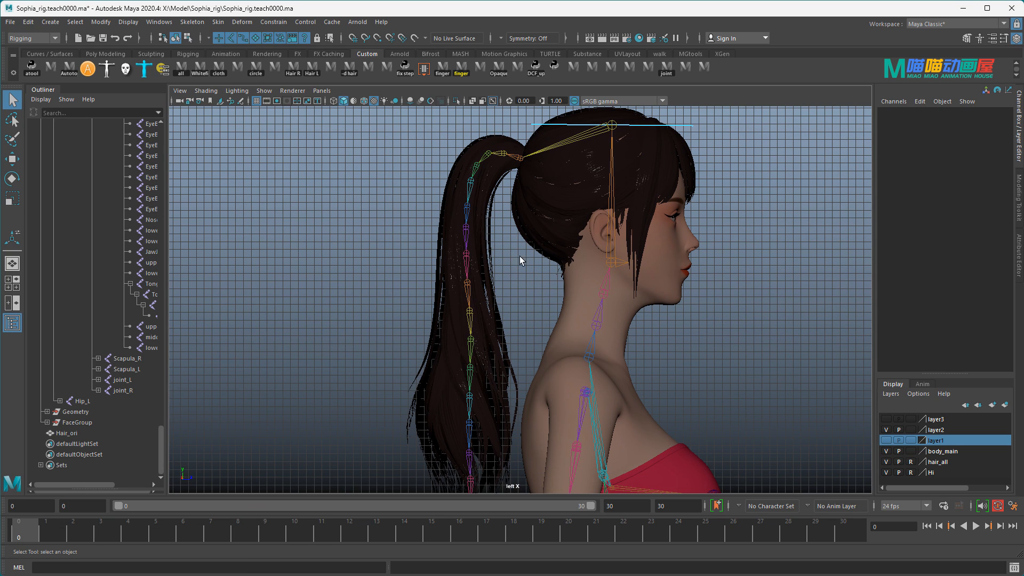
# Start the IK Spline Handle tool with its default settings, but with Auto simplify curve turned off
pyautogui.click(192, 22)
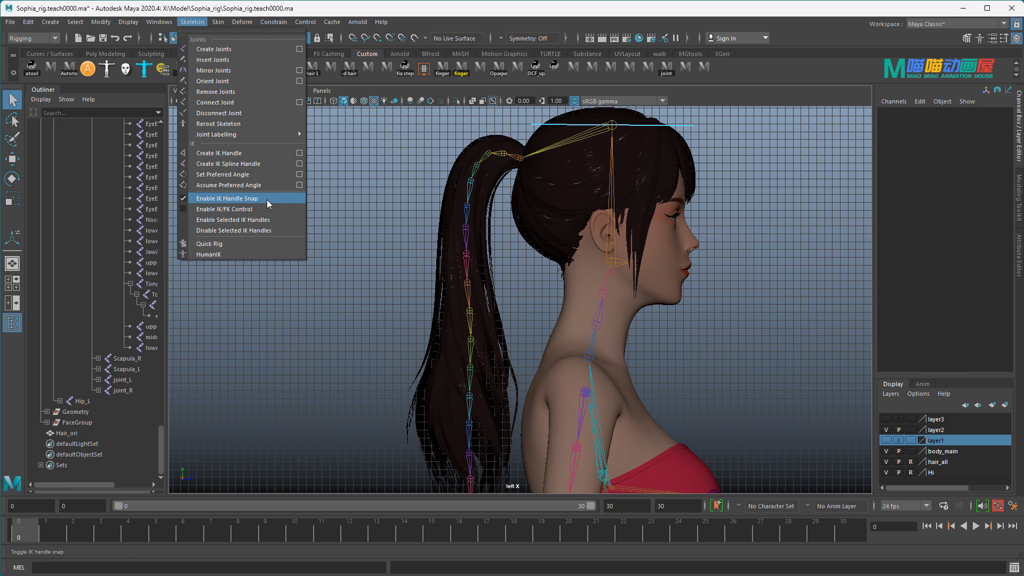
pyautogui.click(300, 164)
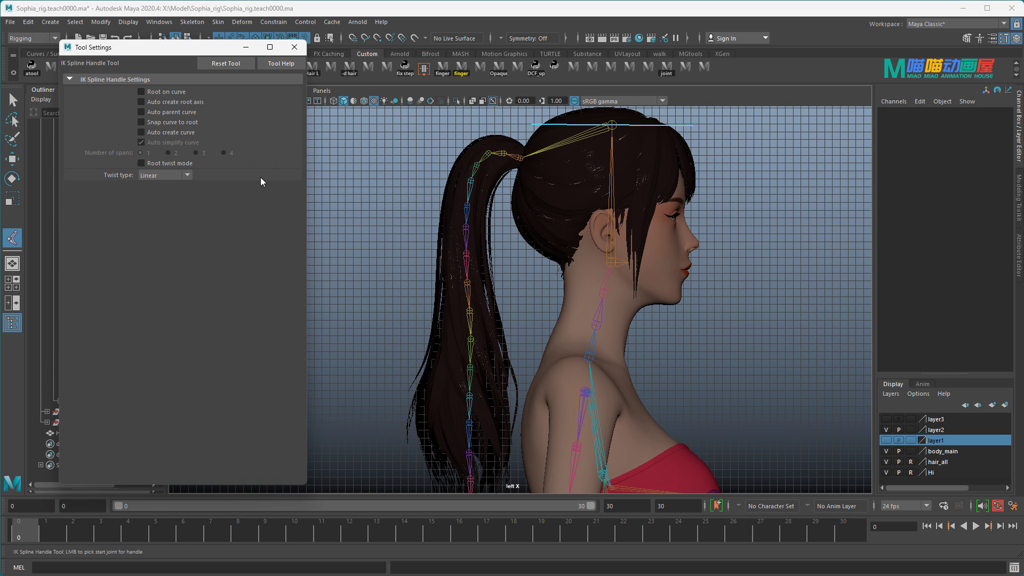
pyautogui.click(226, 64)
pyautogui.click(142, 142)
pyautogui.scroll(2, 488, 235)
pyautogui.keyDown('alt'); pyautogui.moveTo(499, 190); pyautogui.dragTo(547, 252, button='middle'); pyautogui.keyUp('alt')
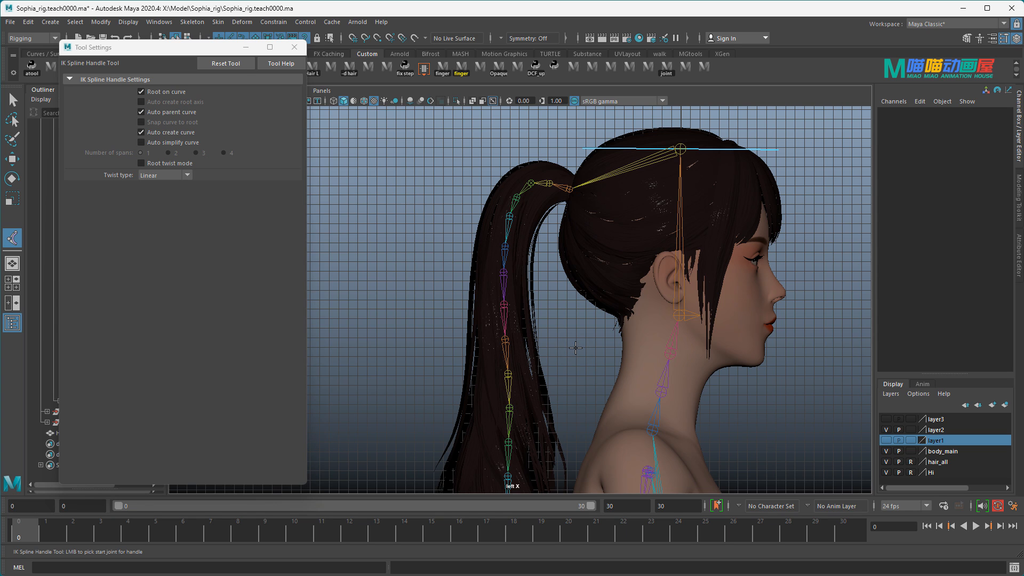
# Create a spline IK handle from joint5 near the ponytail's top to the last joint at its tip, and close the tool settings
pyautogui.keyDown('alt'); pyautogui.scroll(4, 536, 327); pyautogui.keyUp('alt')
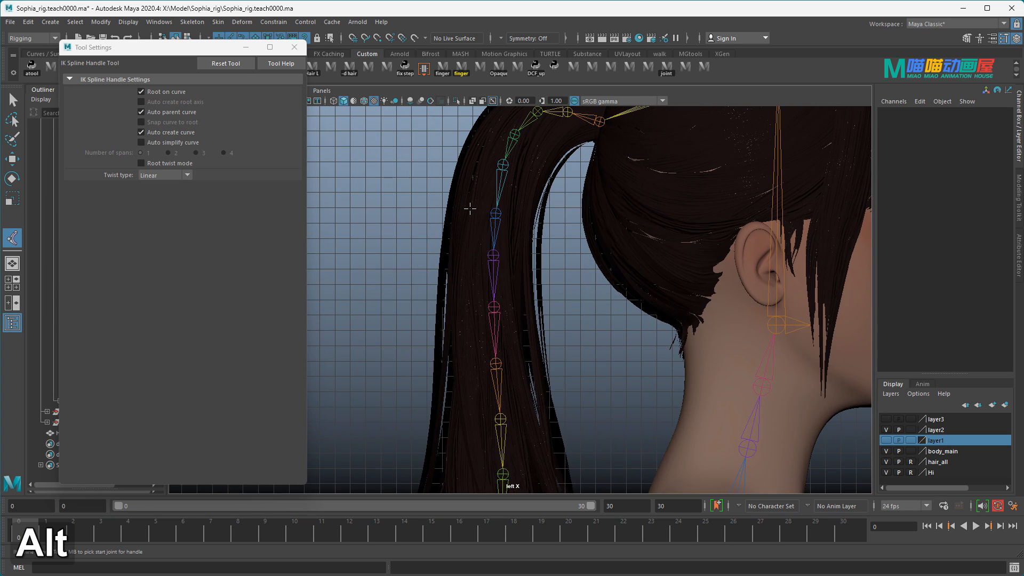
pyautogui.click(499, 136)
pyautogui.scroll(-5, 549, 277)
pyautogui.keyDown('alt'); pyautogui.moveTo(554, 293); pyautogui.dragTo(550, 133, button='middle'); pyautogui.keyUp('alt')
pyautogui.keyDown('alt'); pyautogui.moveTo(538, 387); pyautogui.dragTo(539, 216, button='middle'); pyautogui.keyUp('alt')
pyautogui.scroll(2, 539, 256)
pyautogui.click(525, 368)
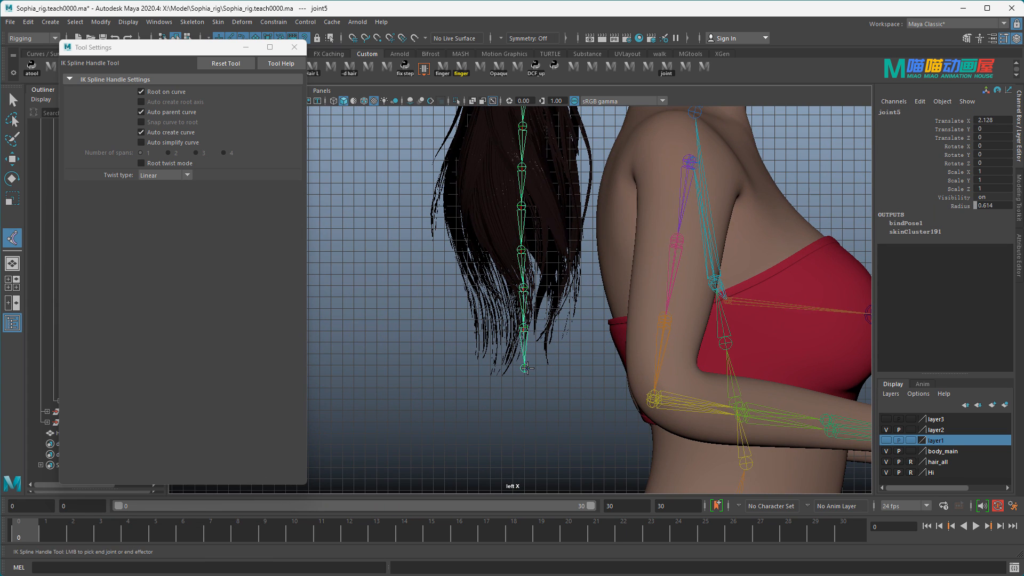
pyautogui.press('q')
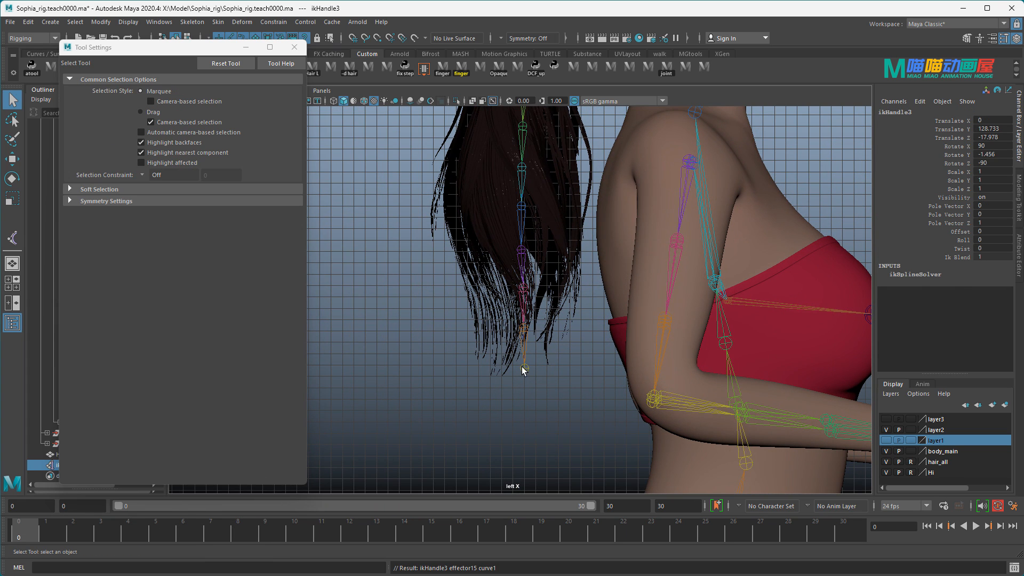
pyautogui.click(295, 47)
# With joints and surfaces excluded from selection, isolate the spline curve curve1 and delete the IK handle ikHandle3
pyautogui.keyDown('alt'); pyautogui.scroll(-1, 497, 260); pyautogui.keyUp('alt')
pyautogui.keyDown('alt'); pyautogui.moveTo(497, 260); pyautogui.dragTo(338, 172, button='middle'); pyautogui.keyUp('alt')
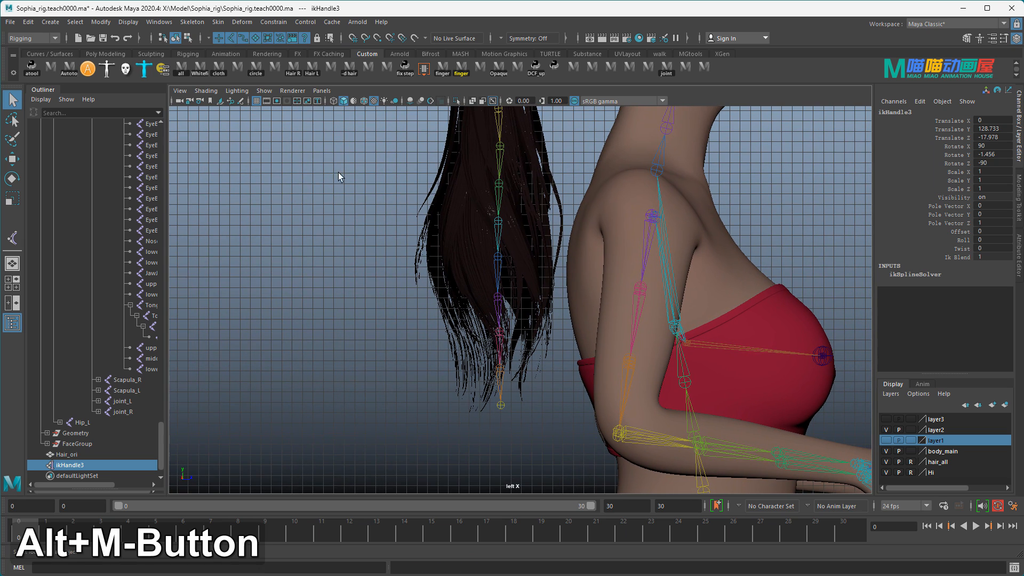
pyautogui.click(232, 36)
pyautogui.scroll(-1, 464, 206)
pyautogui.keyDown('alt'); pyautogui.moveTo(464, 206); pyautogui.dragTo(450, 235, button='middle'); pyautogui.keyUp('alt')
pyautogui.moveTo(464, 211); pyautogui.dragTo(479, 226)
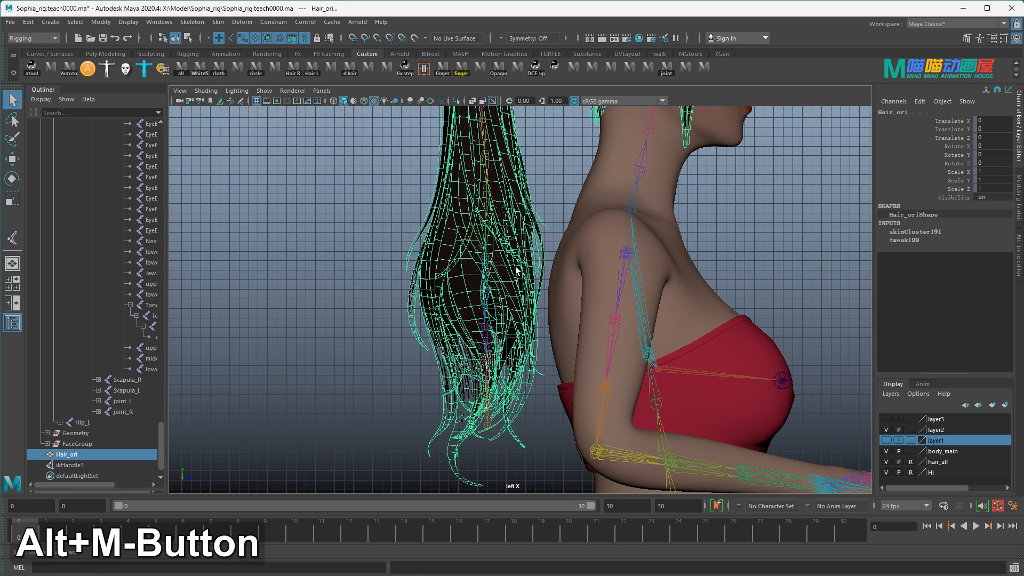
pyautogui.moveTo(401, 197); pyautogui.dragTo(507, 299)
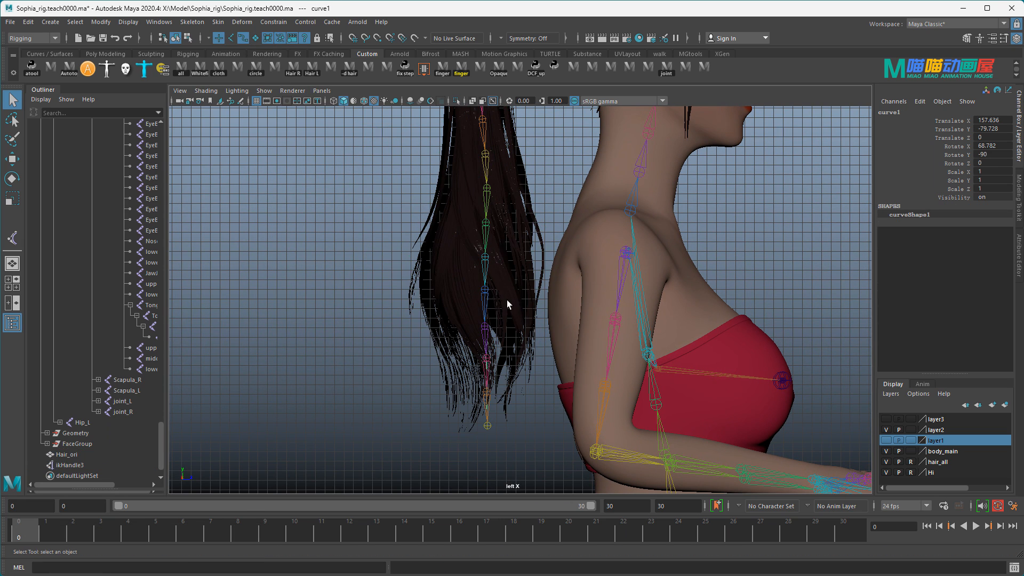
pyautogui.click(455, 101)
pyautogui.keyDown('alt'); pyautogui.moveTo(537, 245); pyautogui.dragTo(564, 253, button='middle'); pyautogui.keyUp('alt')
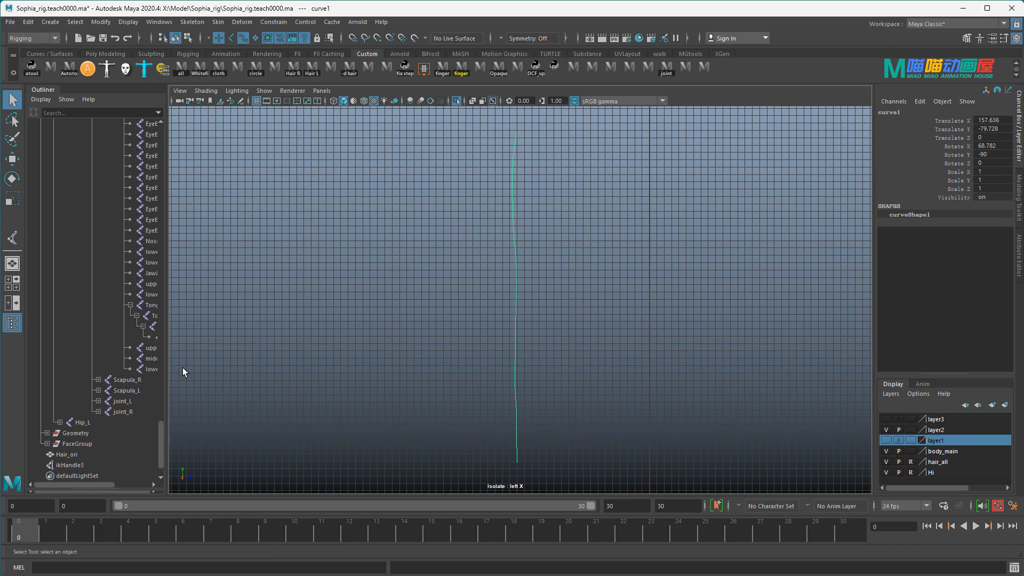
pyautogui.click(84, 462)
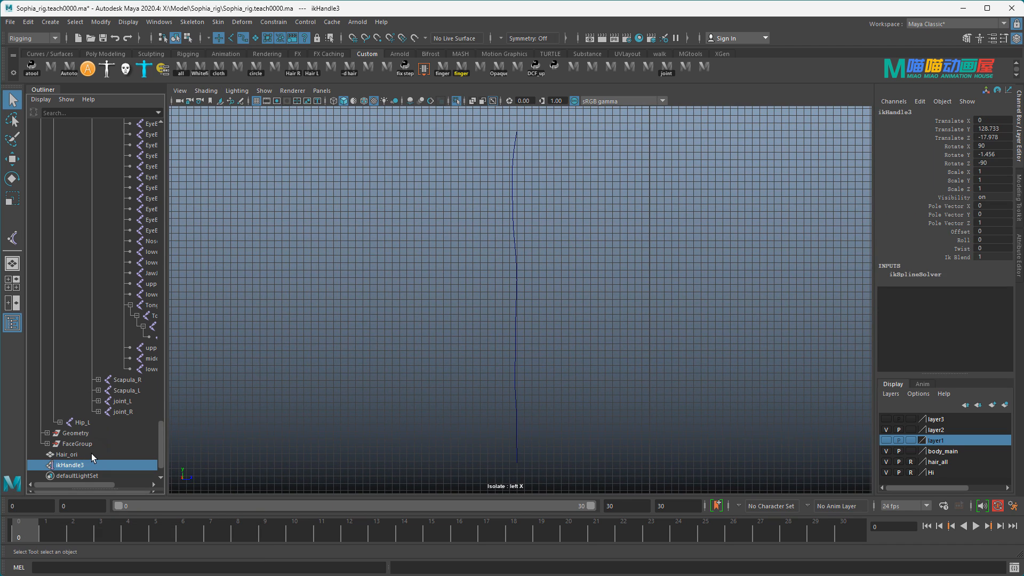
pyautogui.press('Delete')
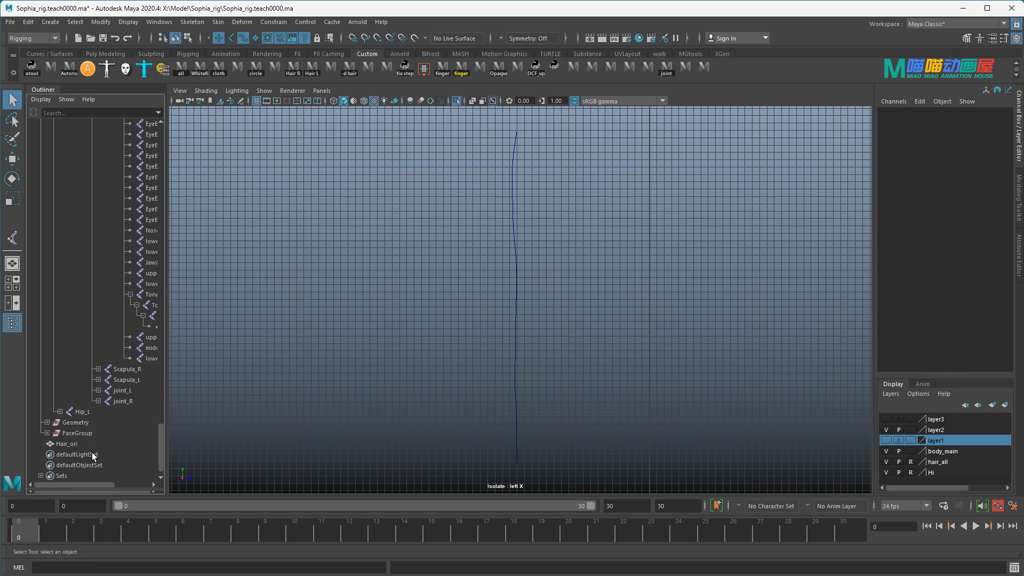
# Make curve1 dynamic with nHair, using NURBS curves output, Exact shape match on and Attach curves to selected surfaces off
pyautogui.moveTo(421, 278); pyautogui.dragTo(533, 334)
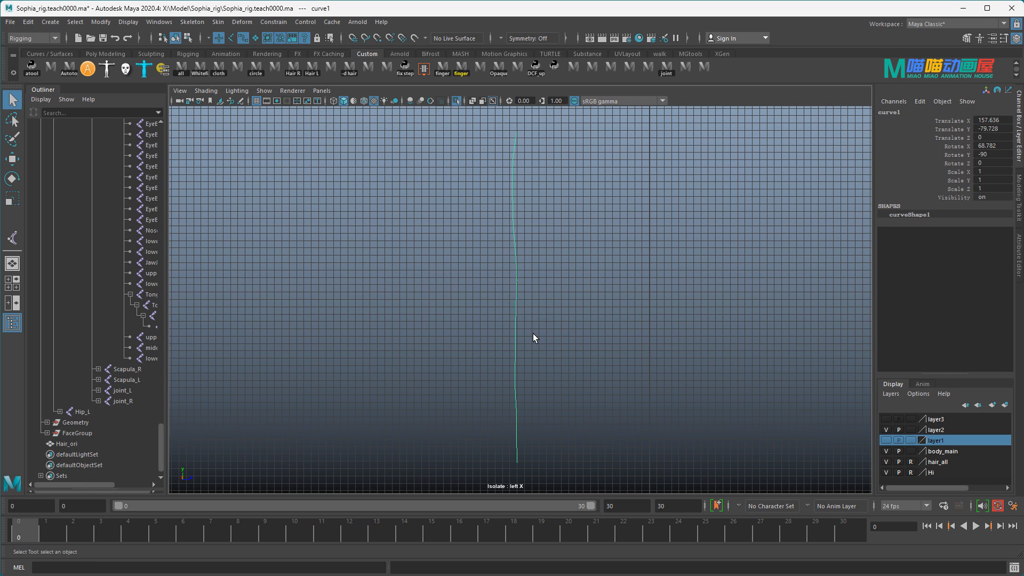
pyautogui.click(54, 36)
pyautogui.click(21, 80)
pyautogui.click(272, 23)
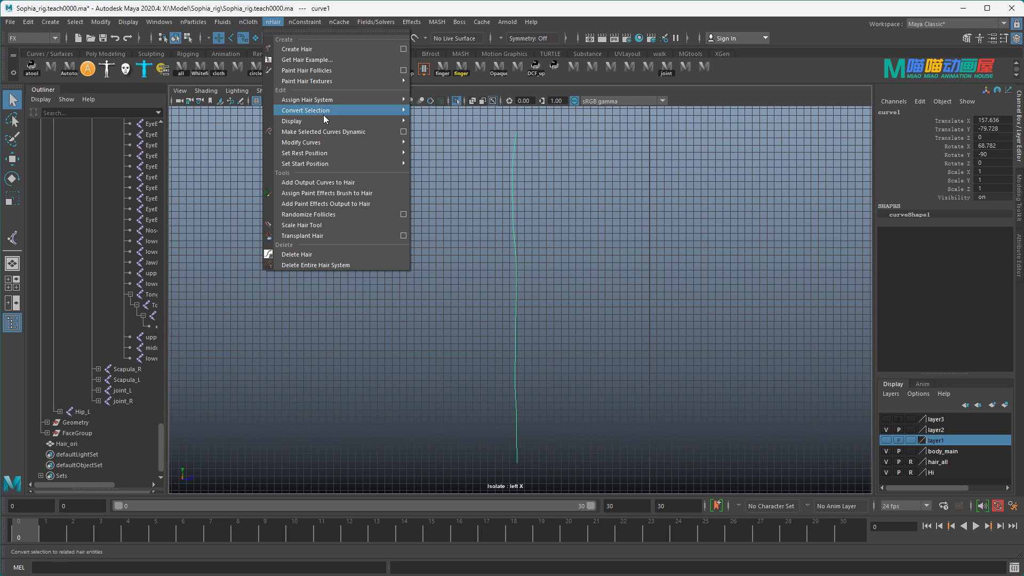
pyautogui.click(406, 133)
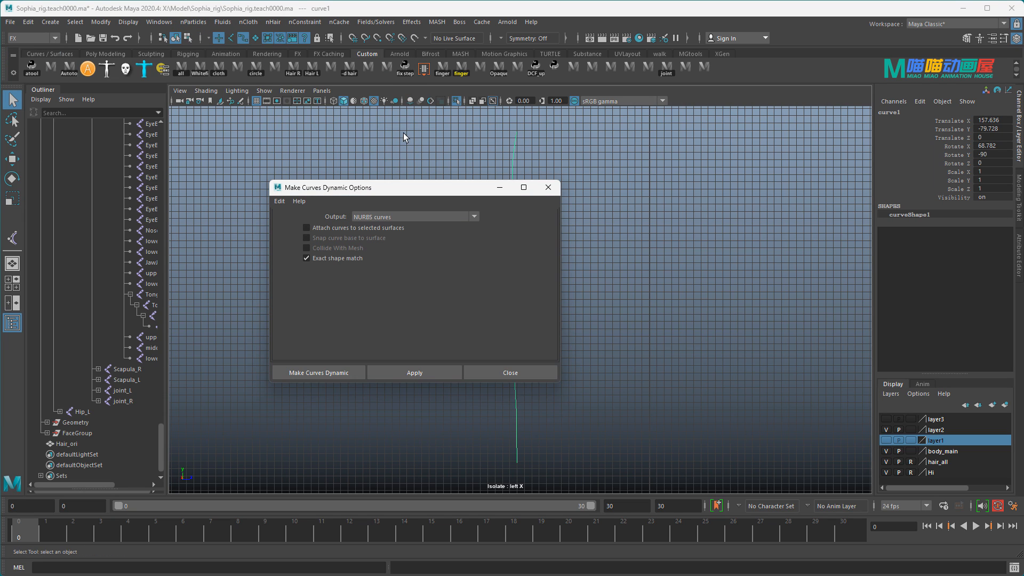
pyautogui.click(318, 229)
pyautogui.click(310, 231)
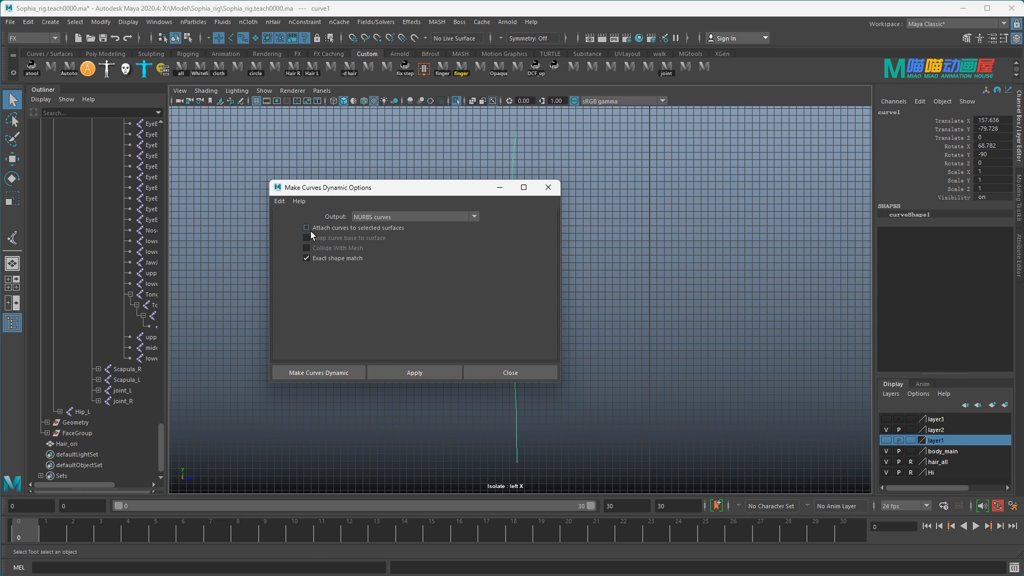
pyautogui.click(308, 373)
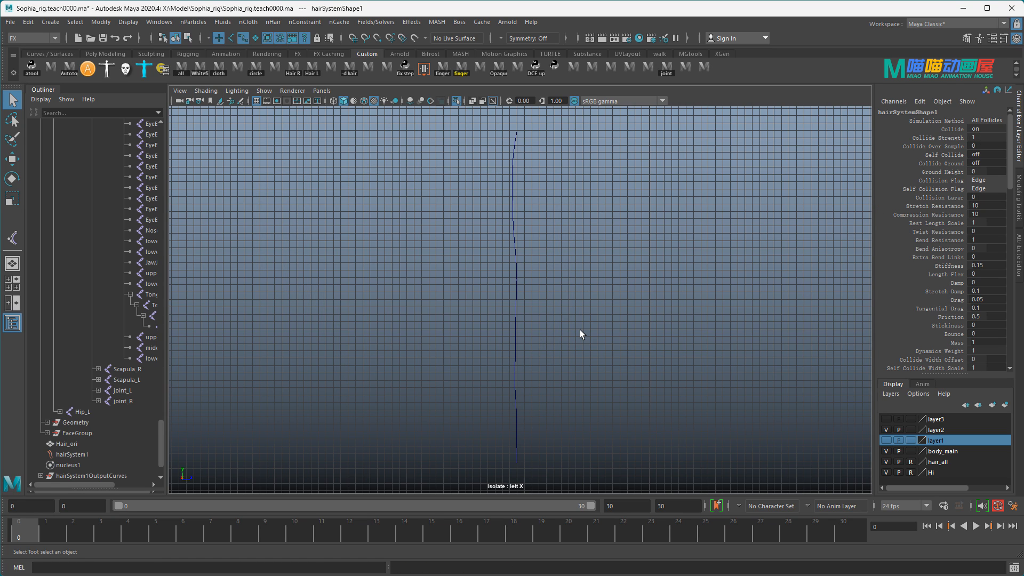
# Locate curve1 under follicle1 in the scene hierarchy and rename it as curve1_in
pyautogui.click(525, 334)
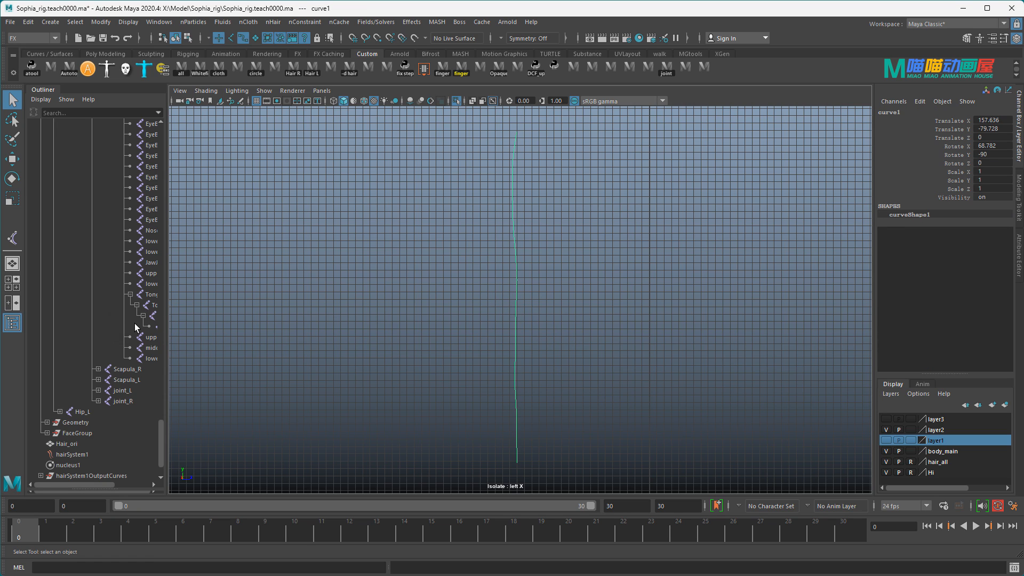
pyautogui.press('f')
pyautogui.keyDown('alt'); pyautogui.moveTo(136, 317); pyautogui.dragTo(72, 265, button='middle'); pyautogui.keyUp('alt')
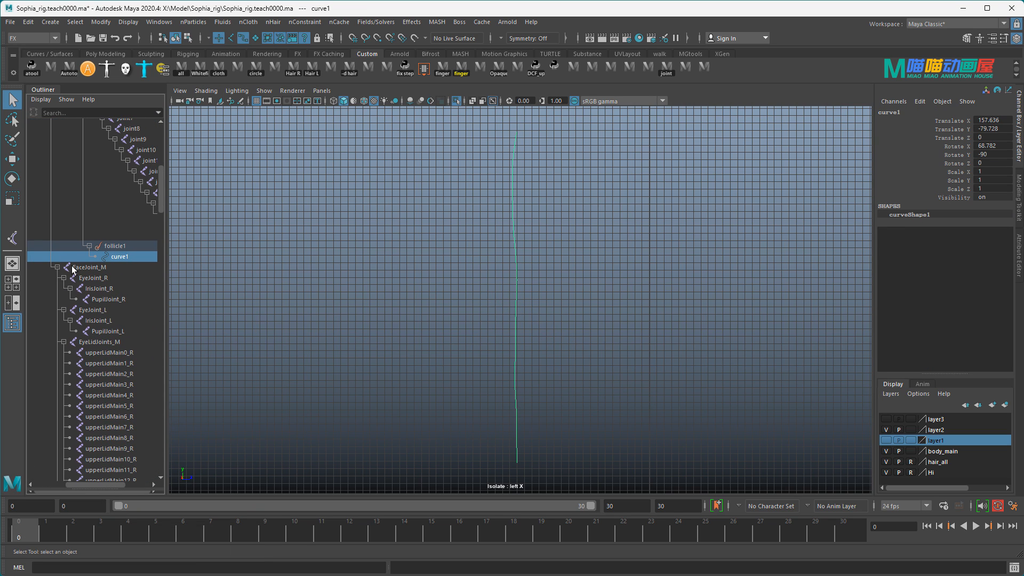
pyautogui.doubleClick(136, 257)
pyautogui.write('_in')
pyautogui.press('Return')
# Rename the output curve inside hairSystem1OutputCurves as curve2_out
pyautogui.scroll(-15, 145, 349)
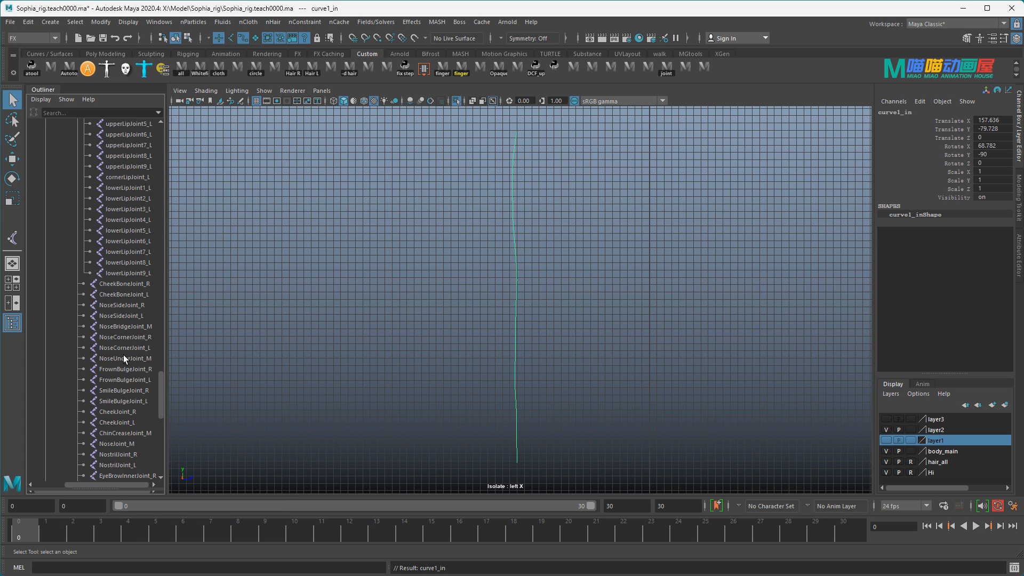
pyautogui.moveTo(104, 484); pyautogui.dragTo(68, 485)
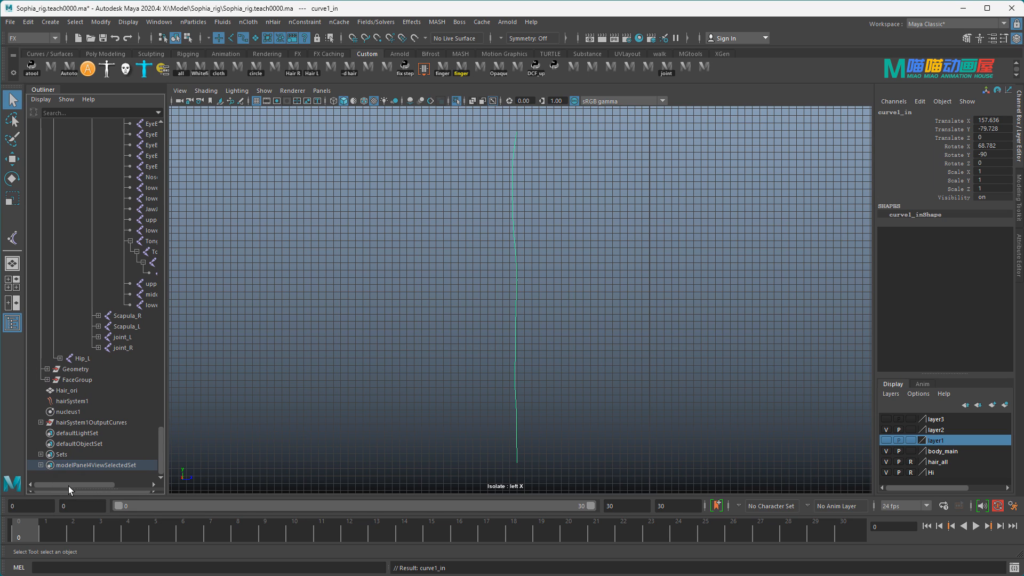
pyautogui.click(41, 422)
pyautogui.click(94, 434)
pyautogui.doubleClick(94, 434)
pyautogui.write('out')
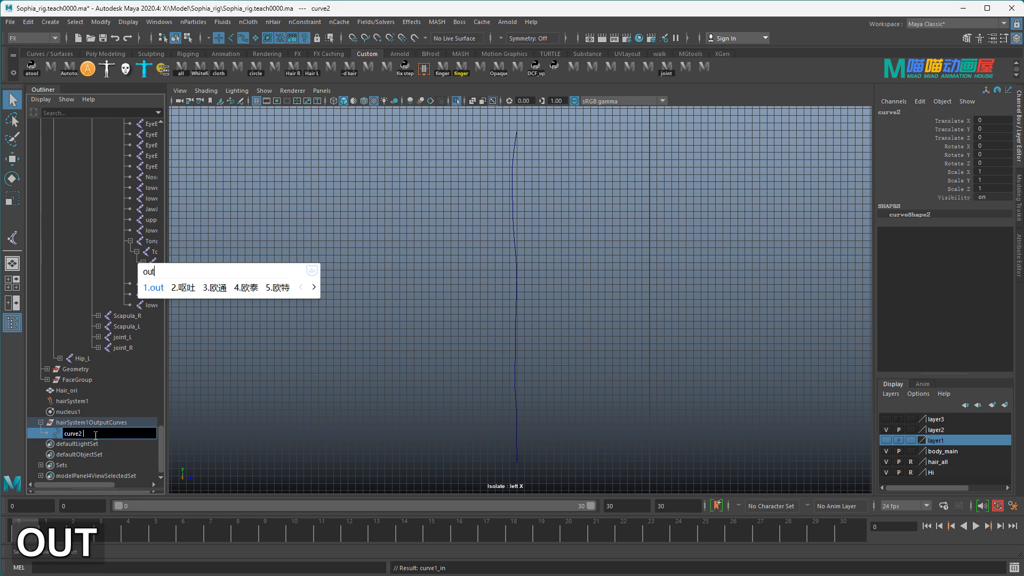
pyautogui.press('Return')
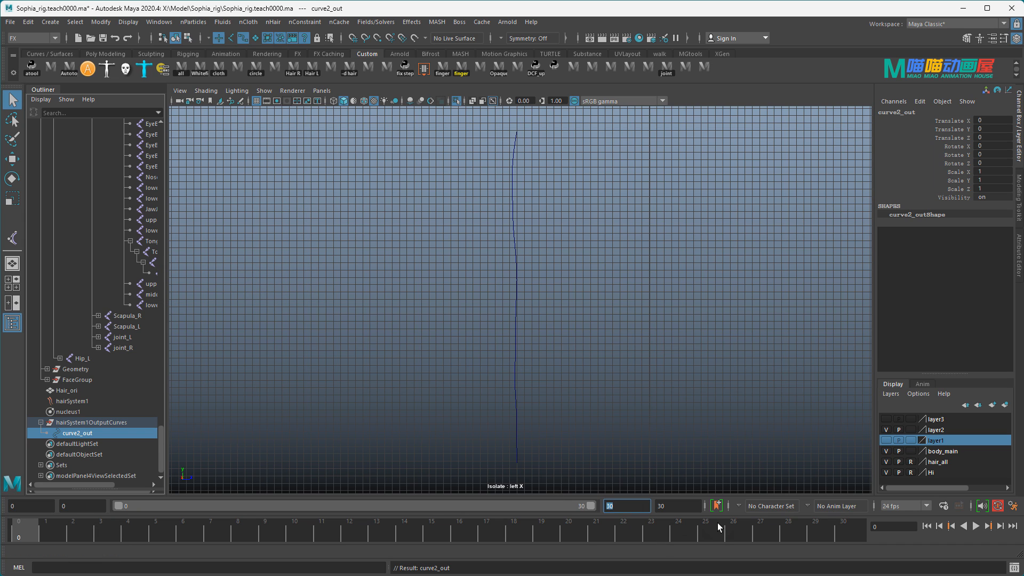
# Set the playback range to end at frame 100 and switch to the perspective view
pyautogui.write('100')
pyautogui.press('Return')
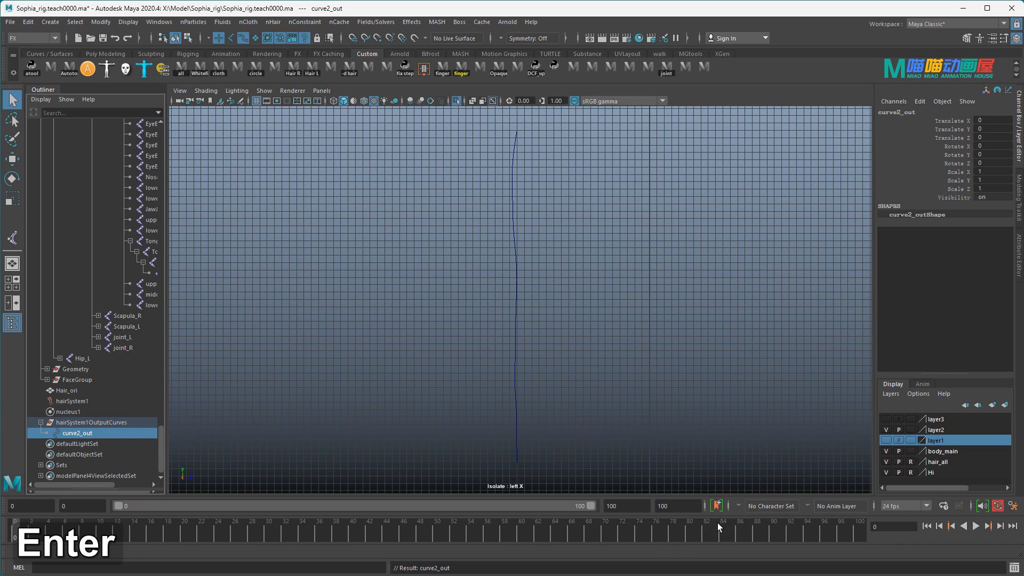
pyautogui.press('space')
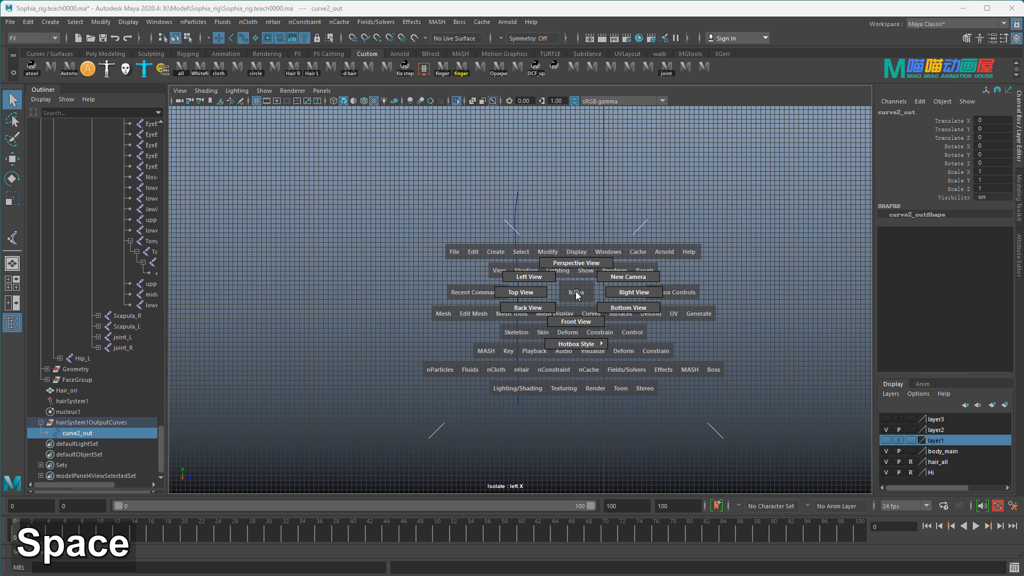
pyautogui.moveTo(577, 294); pyautogui.dragTo(583, 248)
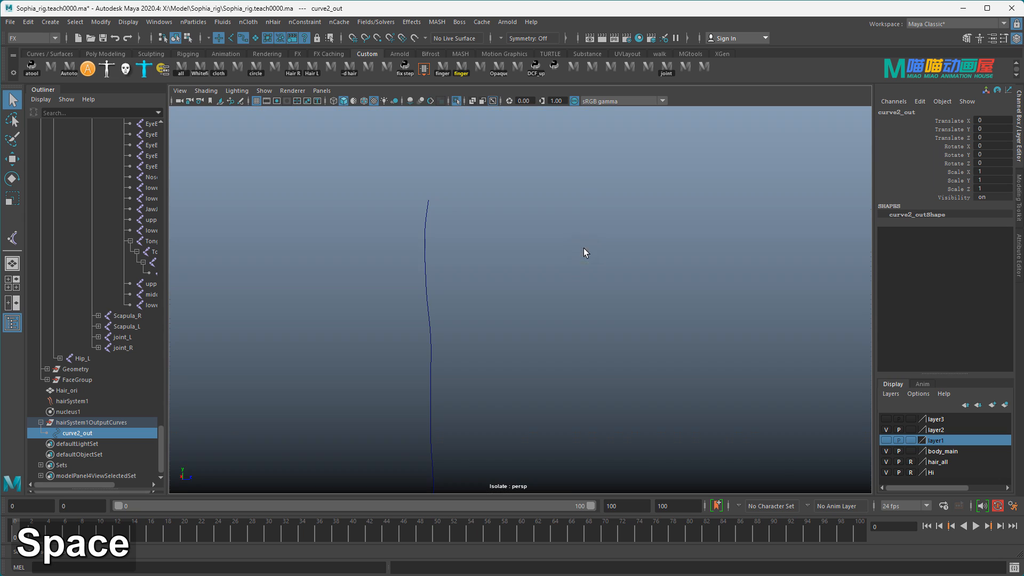
# Show the whole character again and select the FKHead_M head control
pyautogui.click(458, 101)
pyautogui.scroll(-3, 484, 267)
pyautogui.keyDown('alt'); pyautogui.moveTo(484, 267); pyautogui.dragTo(572, 256); pyautogui.keyUp('alt')
pyautogui.keyDown('alt'); pyautogui.moveTo(555, 262); pyautogui.dragTo(559, 251, button='middle'); pyautogui.keyUp('alt')
pyautogui.keyDown('alt'); pyautogui.moveTo(559, 251); pyautogui.dragTo(600, 238); pyautogui.keyUp('alt')
pyautogui.click(586, 197)
pyautogui.scroll(2, 601, 251)
pyautogui.keyDown('alt'); pyautogui.moveTo(601, 251); pyautogui.dragTo(553, 329, button='middle'); pyautogui.keyUp('alt')
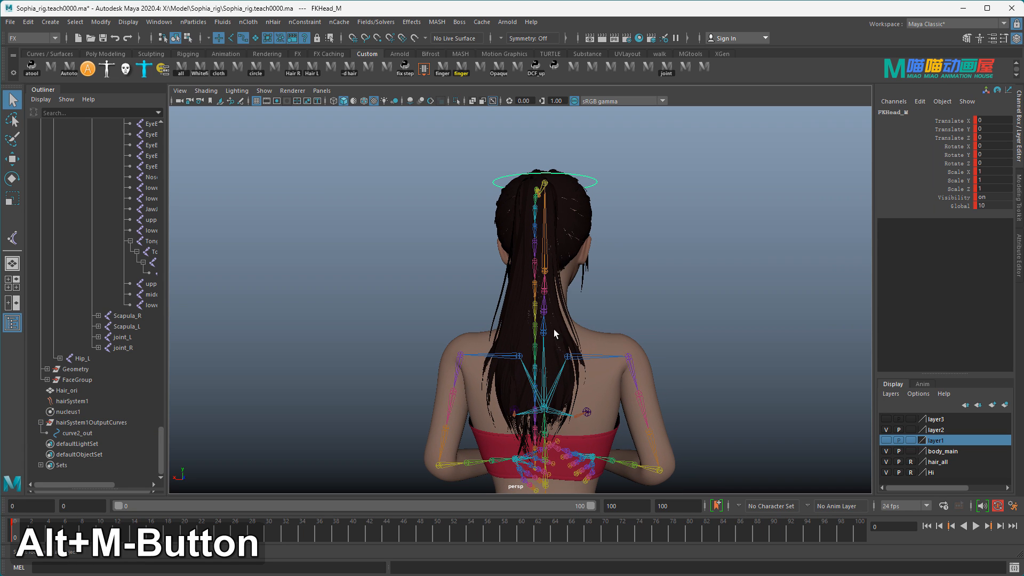
# Set keys for the neutral head control at frames 0, 10, 20 and 30
pyautogui.click(100, 537)
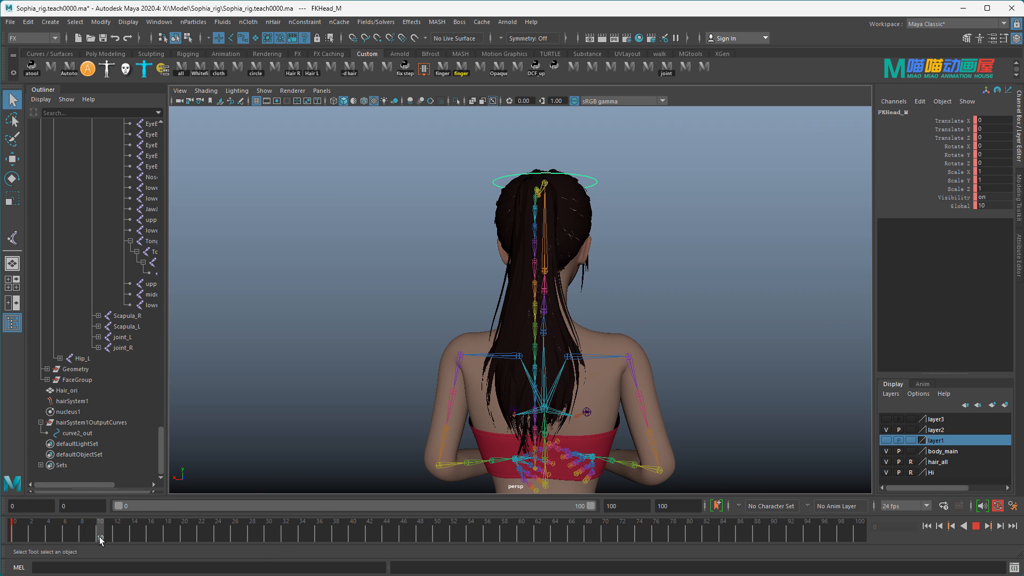
pyautogui.press('s')
pyautogui.click(194, 535)
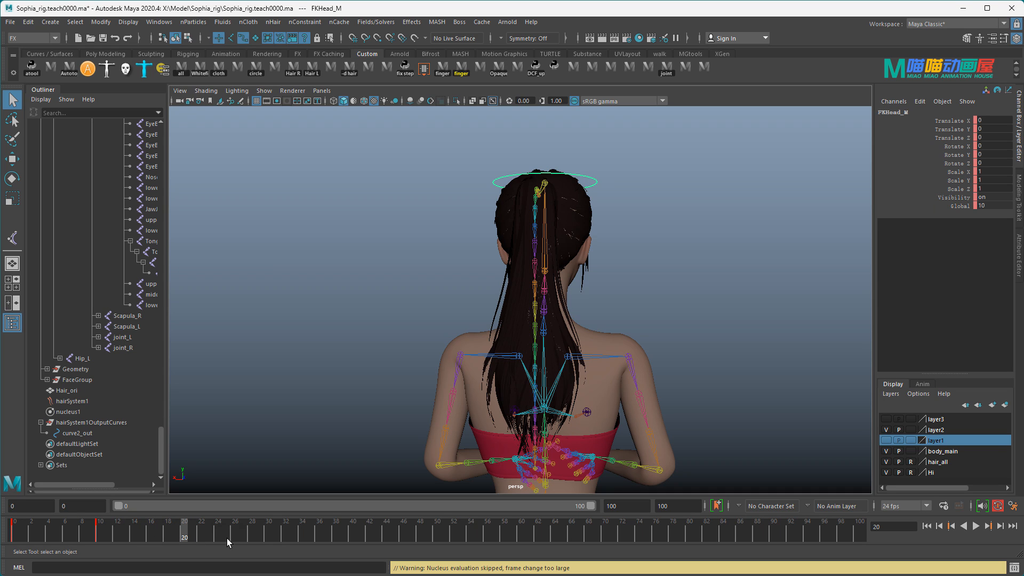
pyautogui.press('s')
pyautogui.click(268, 536)
pyautogui.press('s')
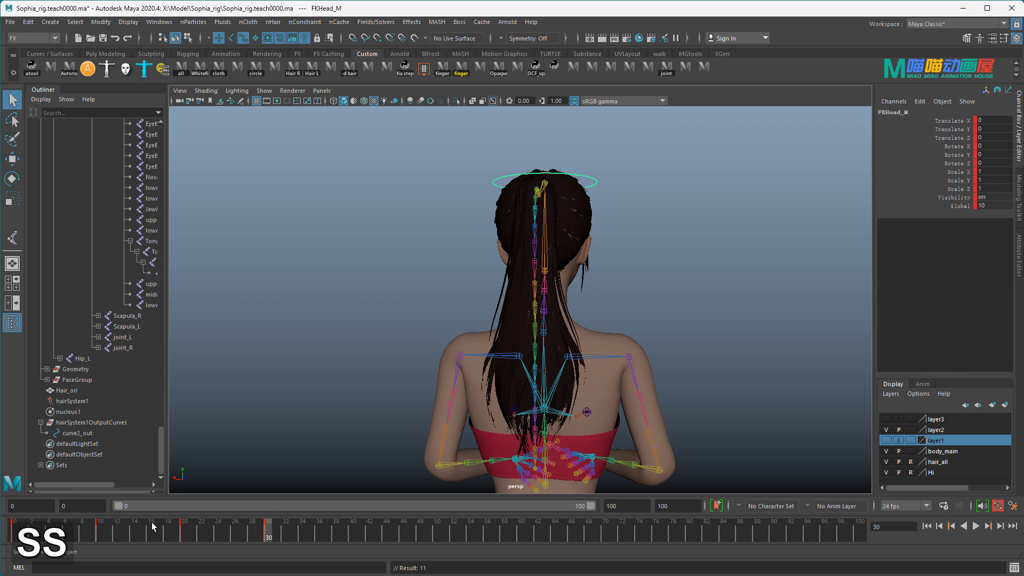
# Turn the head control to Rotate X -19.908 at frame 20 and 18.712 at frame 30
pyautogui.click(183, 535)
pyautogui.press('e')
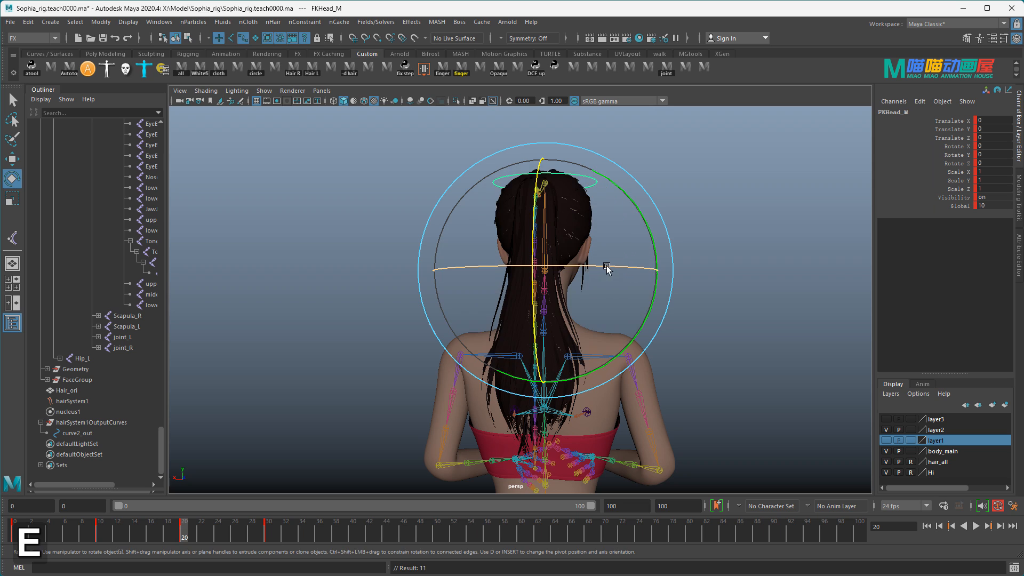
pyautogui.keyDown('alt'); pyautogui.moveTo(606, 267); pyautogui.dragTo(578, 282); pyautogui.keyUp('alt')
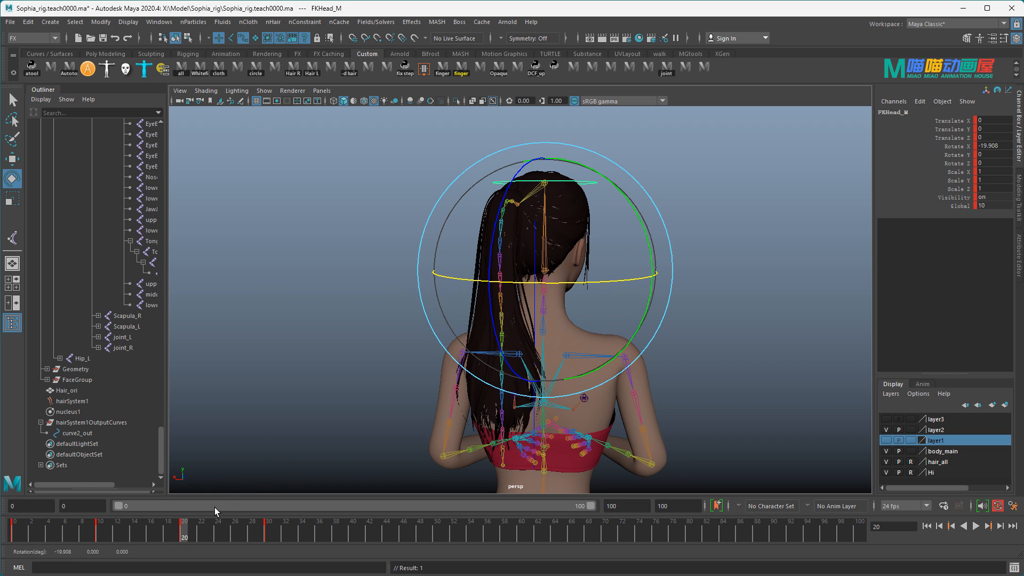
pyautogui.click(270, 536)
pyautogui.moveTo(569, 290); pyautogui.dragTo(608, 279)
# Copy the head control's key from frame 20 and paste it at frame 40
pyautogui.click(184, 533)
pyautogui.rightClick(184, 531)
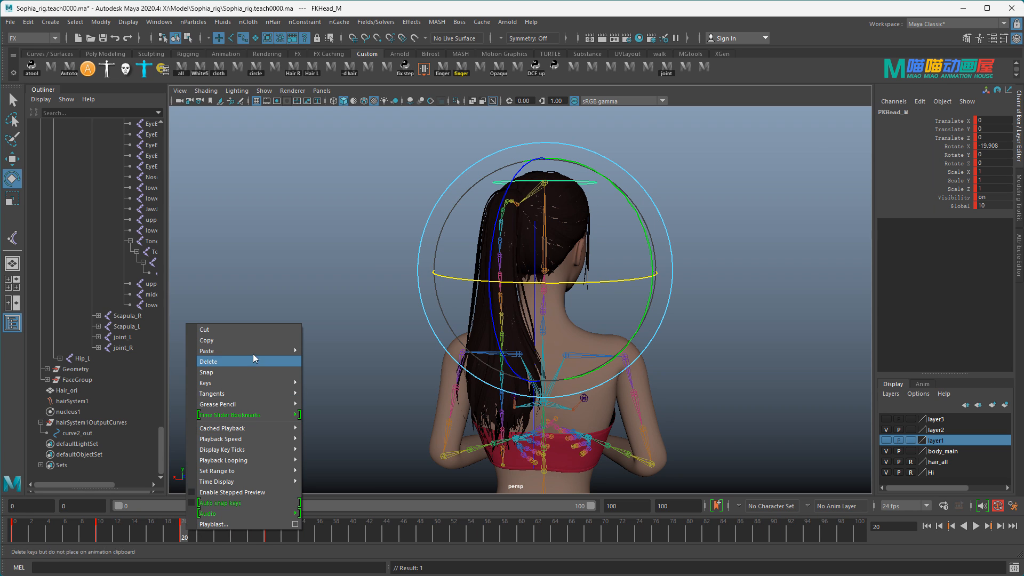
pyautogui.click(234, 346)
pyautogui.click(353, 530)
pyautogui.rightClick(352, 530)
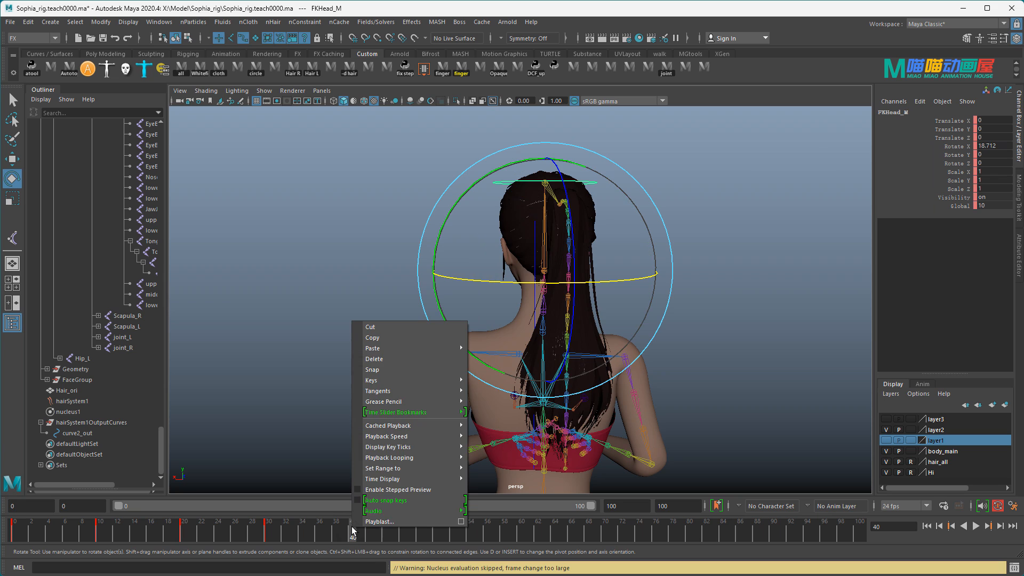
pyautogui.moveTo(448, 347)
pyautogui.click(507, 349)
# Copy the head keys from frames 20 to 40 together and paste them starting at frame 40
pyautogui.keyDown('shift'); pyautogui.moveTo(184, 533); pyautogui.dragTo(375, 533); pyautogui.keyUp('shift')
pyautogui.rightClick(336, 534)
pyautogui.click(355, 344)
pyautogui.click(352, 531)
pyautogui.rightClick(353, 531)
pyautogui.moveTo(441, 353)
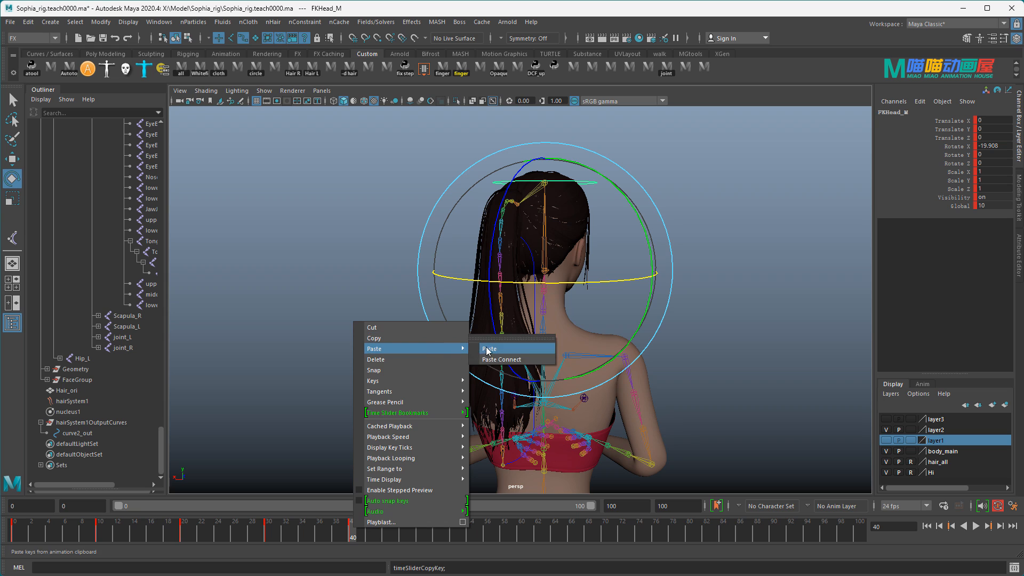
pyautogui.click(491, 348)
# Paste the copied head-turn keys again at frames 60 and 80
pyautogui.click(521, 533)
pyautogui.rightClick(522, 533)
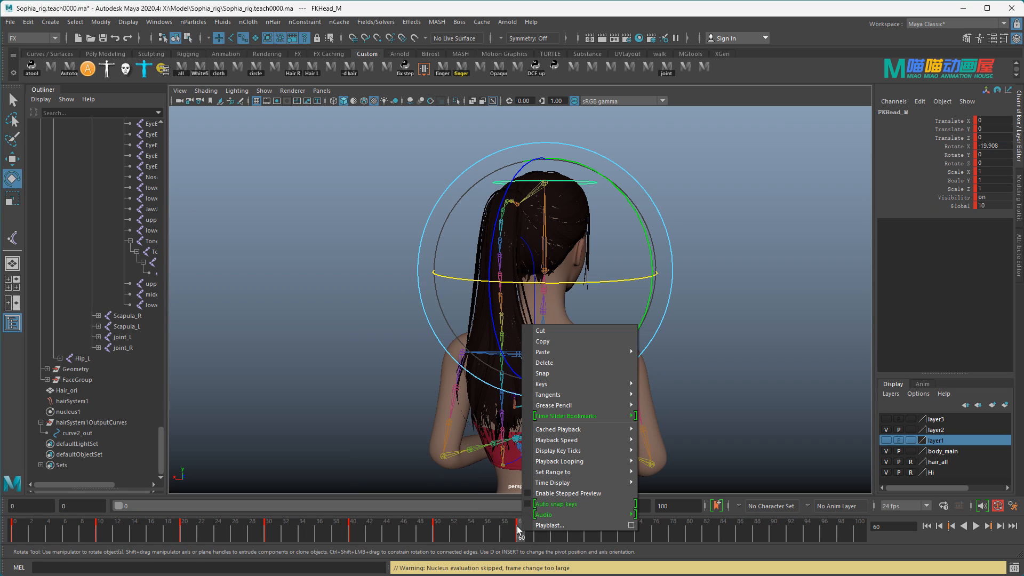
pyautogui.moveTo(596, 348)
pyautogui.click(654, 353)
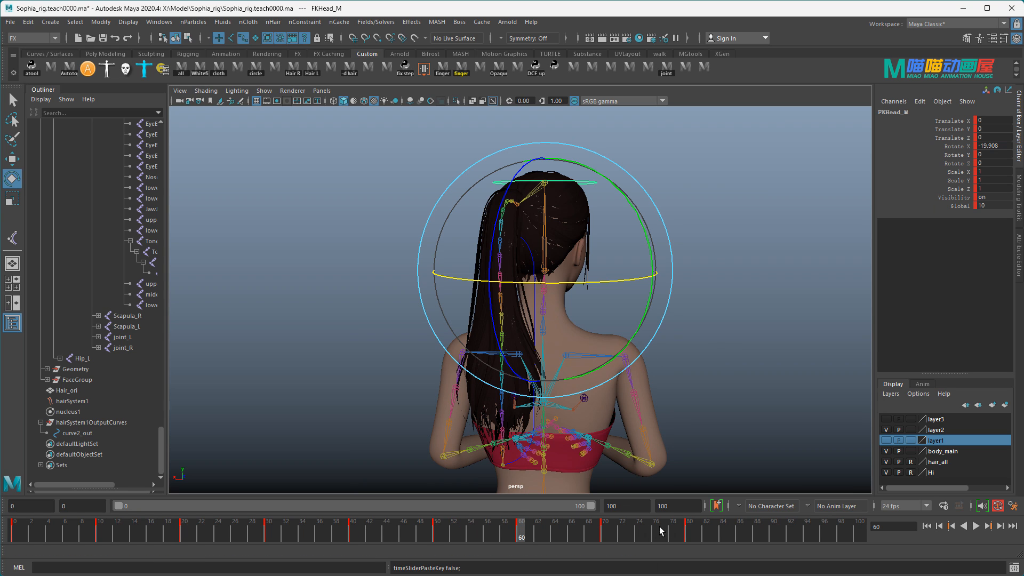
pyautogui.click(690, 533)
pyautogui.rightClick(690, 533)
pyautogui.moveTo(765, 354)
pyautogui.click(827, 354)
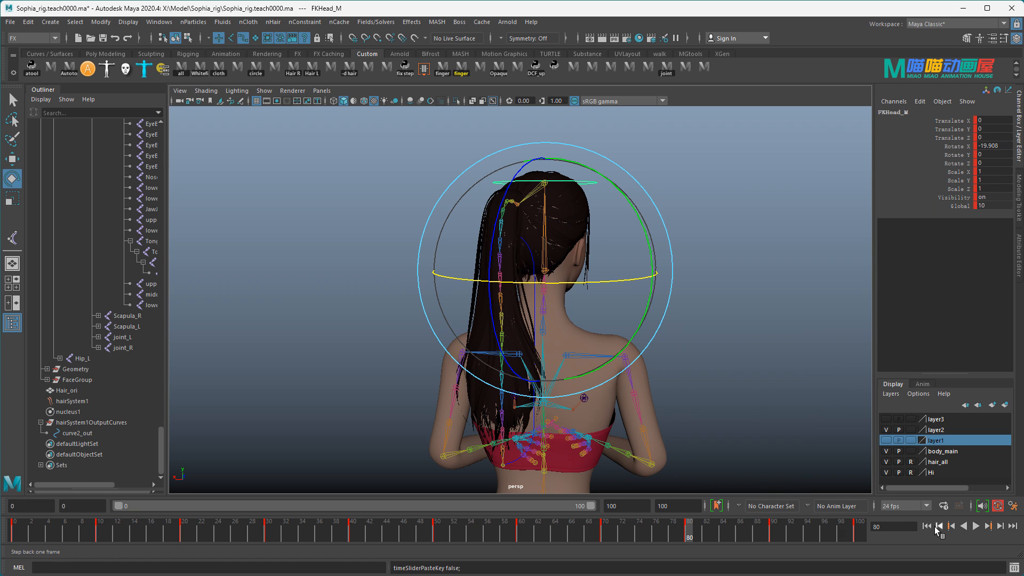
# Play the head-turn animation from the first frame, check how the dynamic curve reacts, and return to frame 0
pyautogui.scroll(2, 656, 330)
pyautogui.moveTo(657, 331)
pyautogui.keyDown('alt'); pyautogui.mouseDown()
pyautogui.moveTo(586, 301)
pyautogui.moveTo(654, 313)
pyautogui.mouseUp(); pyautogui.keyUp('alt')
pyautogui.press('q')
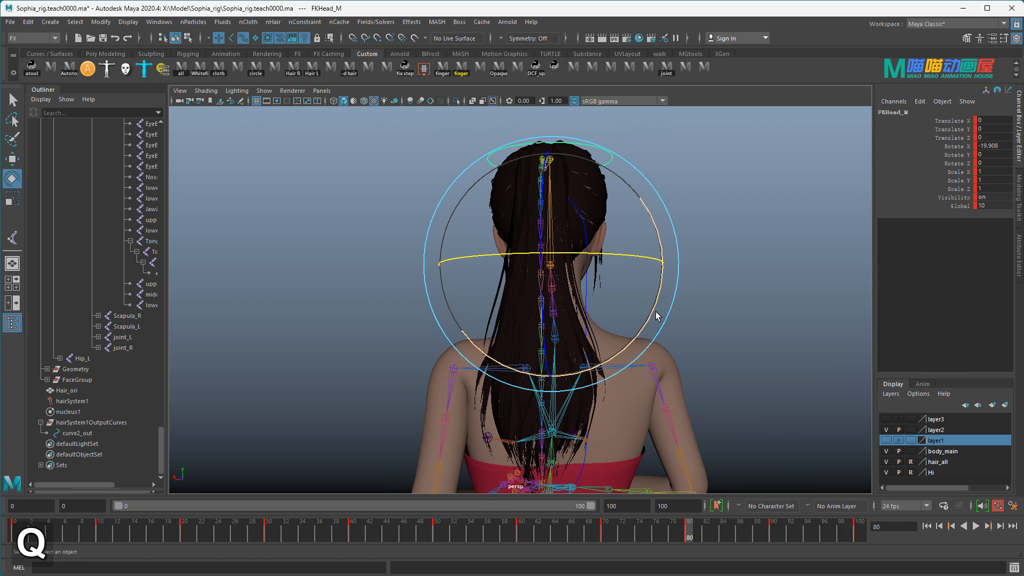
pyautogui.click(926, 526)
pyautogui.click(976, 526)
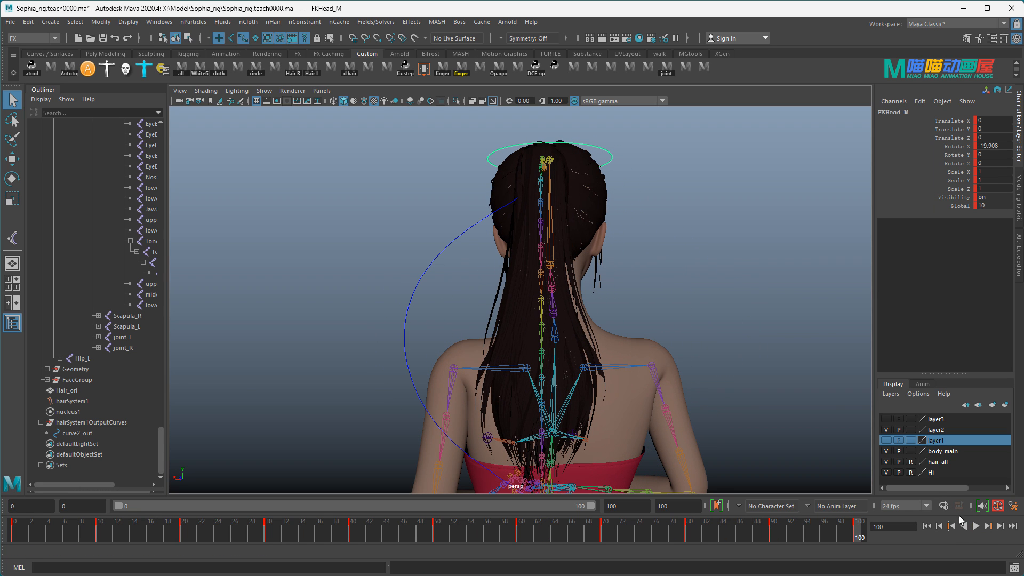
pyautogui.click(928, 526)
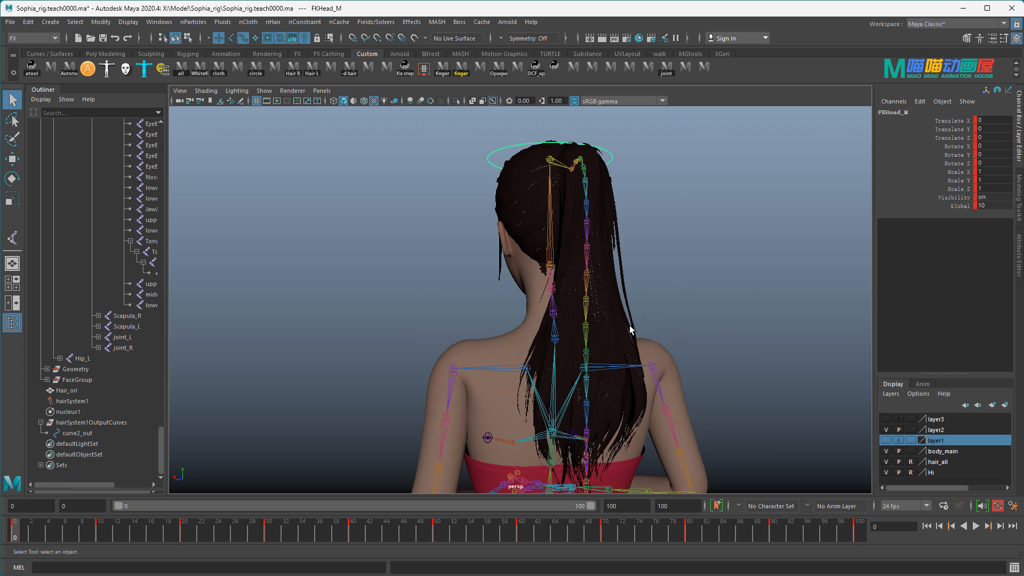
# Highlight curve2_out and replay the simulation from behind to examine its motion
pyautogui.click(78, 433)
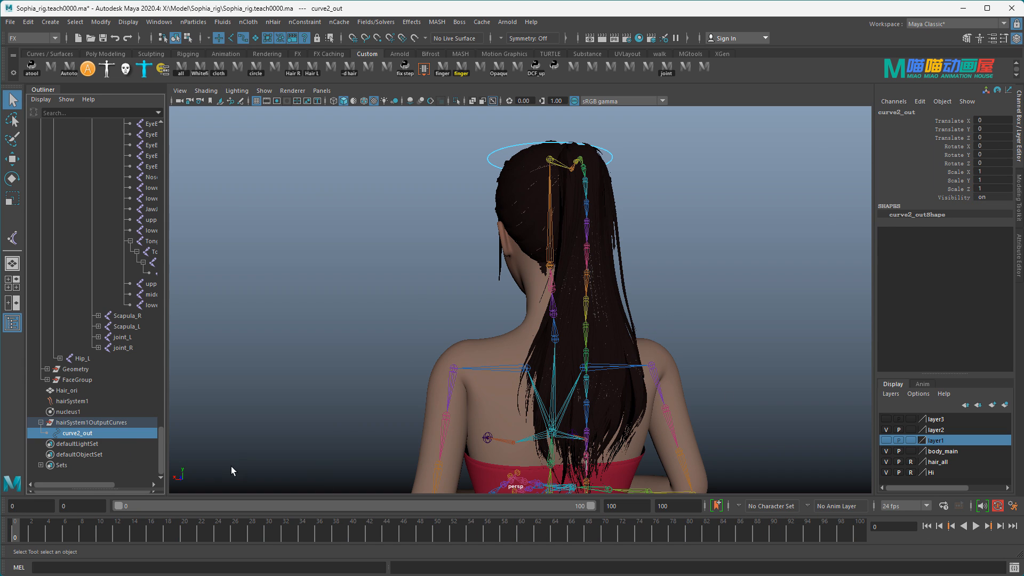
pyautogui.keyDown('alt'); pyautogui.moveTo(680, 384); pyautogui.dragTo(608, 365); pyautogui.keyUp('alt')
pyautogui.keyDown('alt'); pyautogui.moveTo(607, 366); pyautogui.dragTo(592, 345, button='middle'); pyautogui.keyUp('alt')
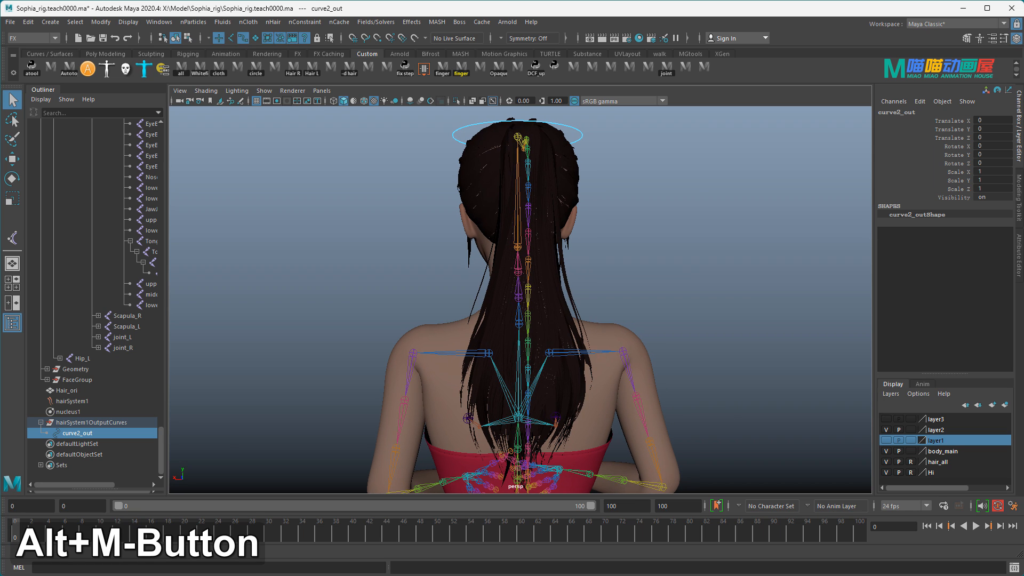
pyautogui.click(975, 527)
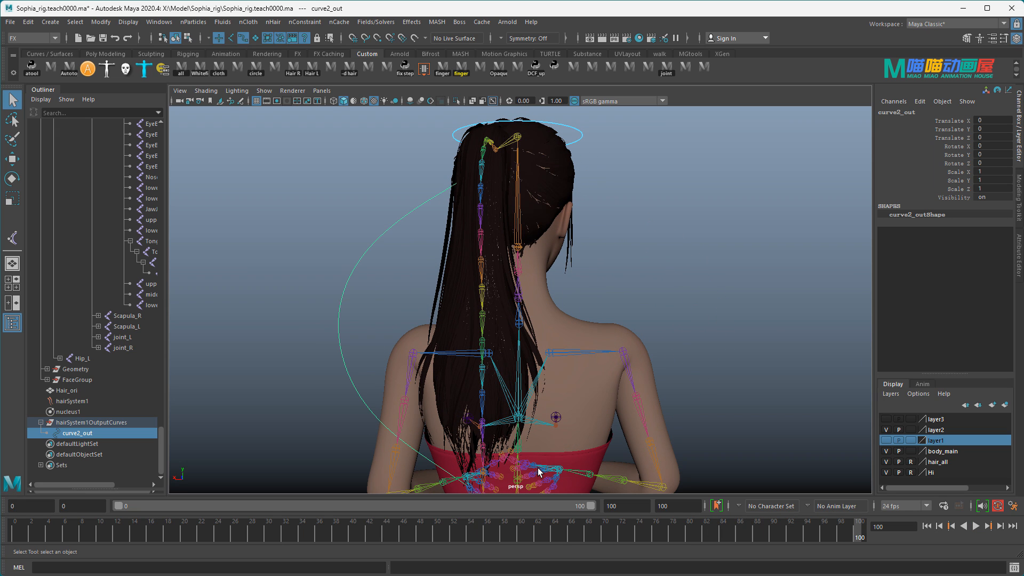
# Select curve2_out, curve1_in and the ponytail joints from joint5 downward, and isolate them in the viewport
pyautogui.click(81, 423)
pyautogui.click(80, 433)
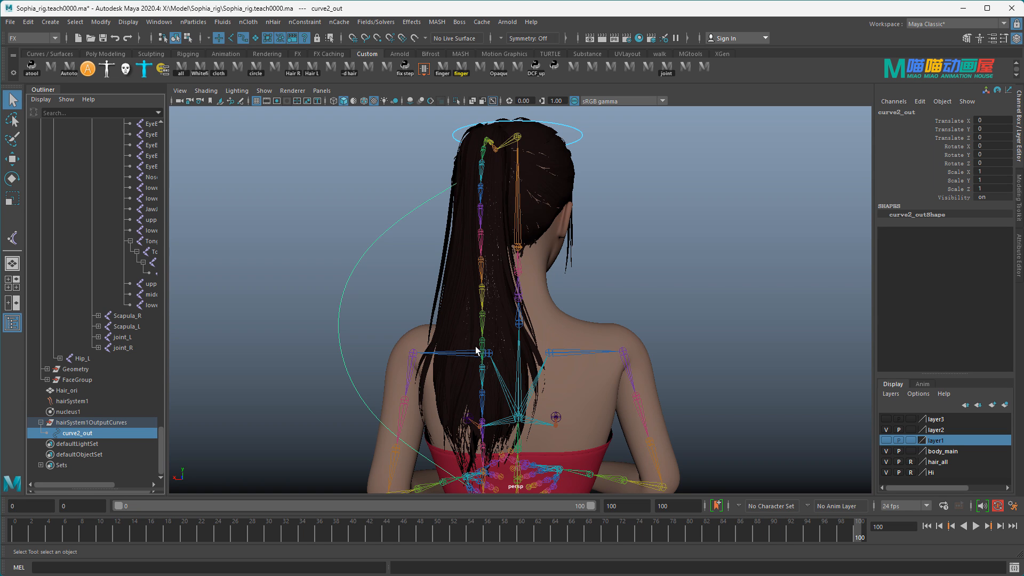
pyautogui.keyDown('alt'); pyautogui.moveTo(558, 211); pyautogui.dragTo(515, 214); pyautogui.keyUp('alt')
pyautogui.keyDown('alt'); pyautogui.moveTo(501, 196); pyautogui.dragTo(564, 263, button='middle'); pyautogui.keyUp('alt')
pyautogui.scroll(3, 564, 262)
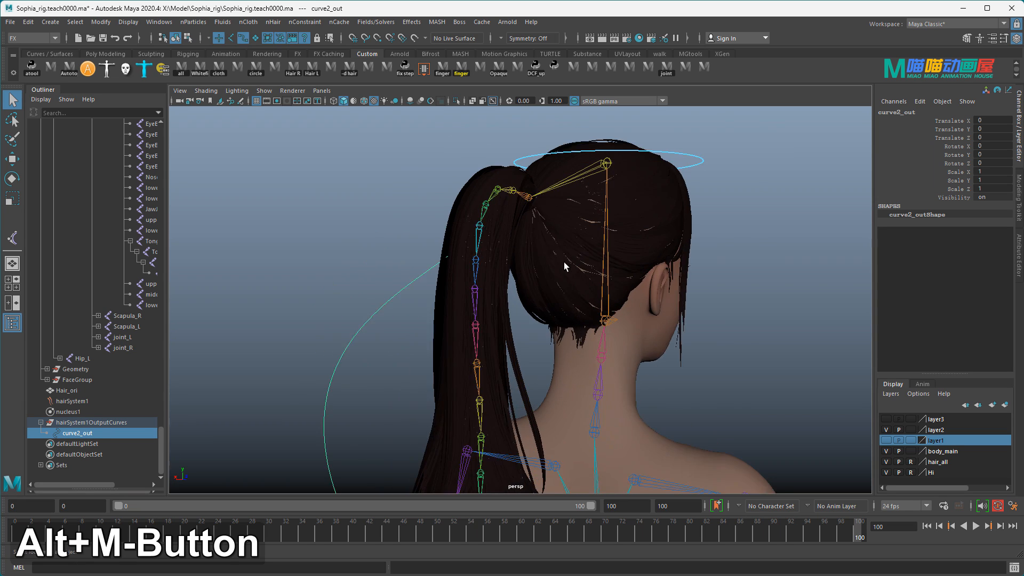
pyautogui.scroll(6, 502, 188)
pyautogui.keyDown('alt'); pyautogui.moveTo(494, 189); pyautogui.dragTo(559, 272, button='middle'); pyautogui.keyUp('alt')
pyautogui.scroll(-3, 548, 242)
pyautogui.scroll(-3, 548, 242)
pyautogui.keyDown('alt'); pyautogui.moveTo(548, 242); pyautogui.dragTo(511, 235); pyautogui.keyUp('alt')
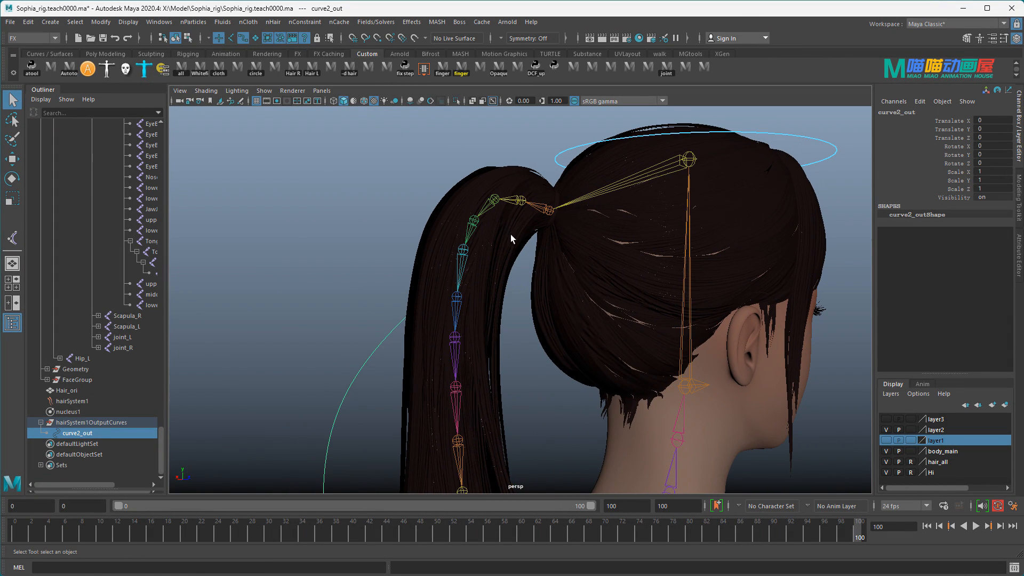
pyautogui.keyDown('shift'); pyautogui.click(463, 252); pyautogui.keyUp('shift')
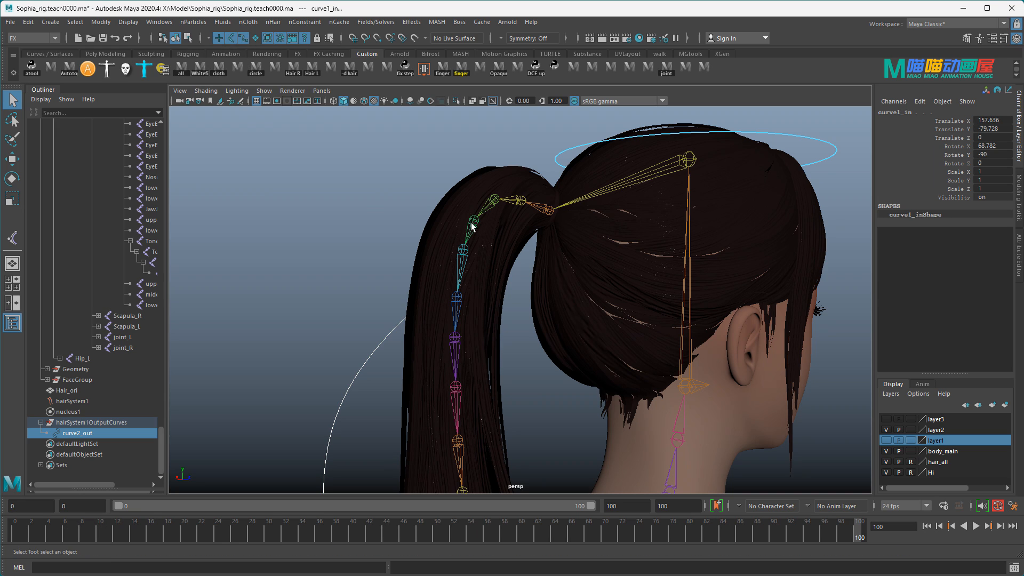
pyautogui.keyDown('shift'); pyautogui.click(463, 249); pyautogui.keyUp('shift')
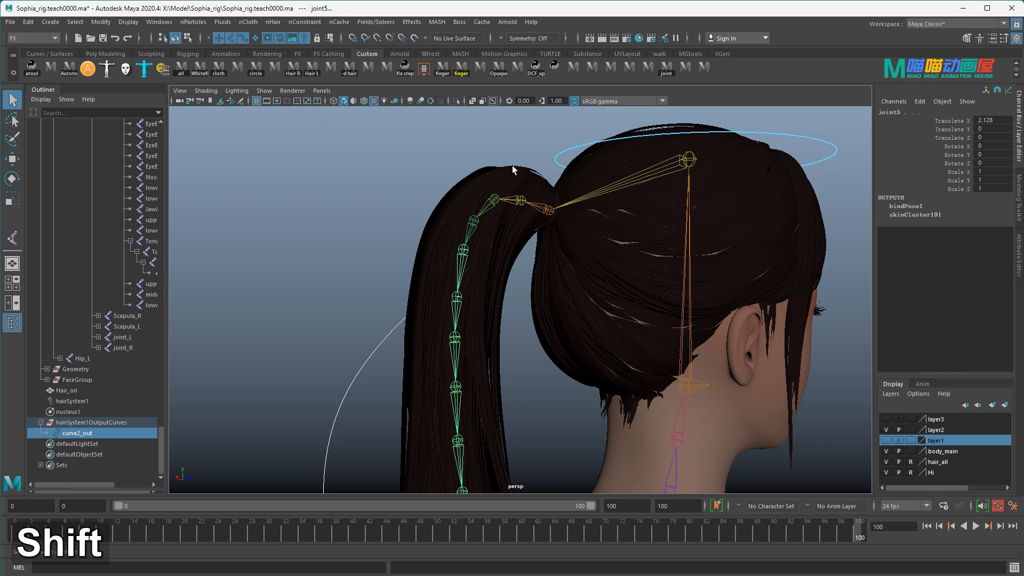
pyautogui.click(459, 100)
# Return to frame 0 and clear the selection, with the upper end of the isolated joint chain in close view
pyautogui.scroll(-5, 521, 239)
pyautogui.keyDown('alt'); pyautogui.moveTo(531, 269); pyautogui.dragTo(511, 248, button='middle'); pyautogui.keyUp('alt')
pyautogui.click(930, 527)
pyautogui.scroll(8, 514, 240)
pyautogui.keyDown('alt'); pyautogui.moveTo(537, 139); pyautogui.dragTo(548, 316, button='middle'); pyautogui.keyUp('alt')
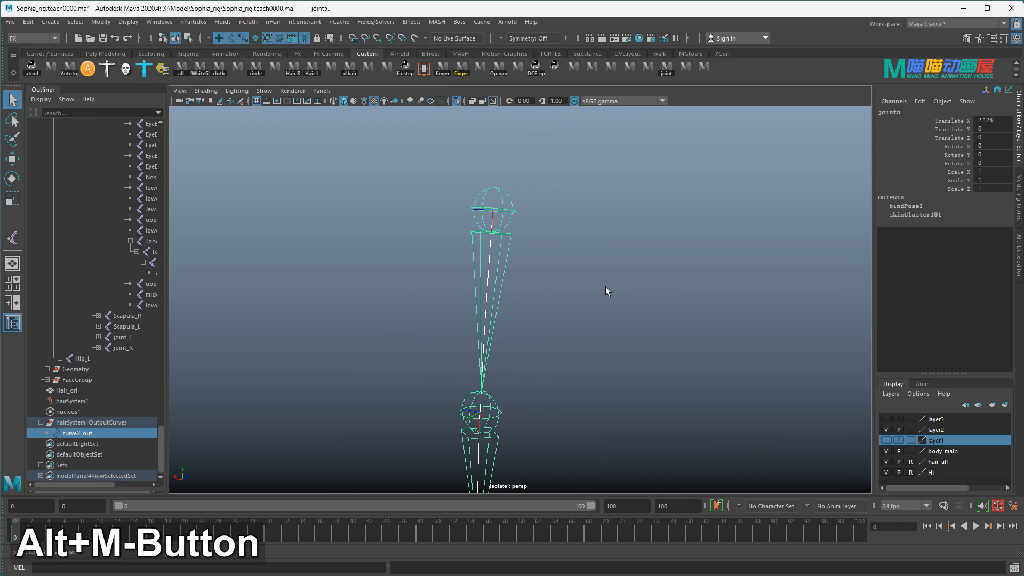
pyautogui.click(614, 291)
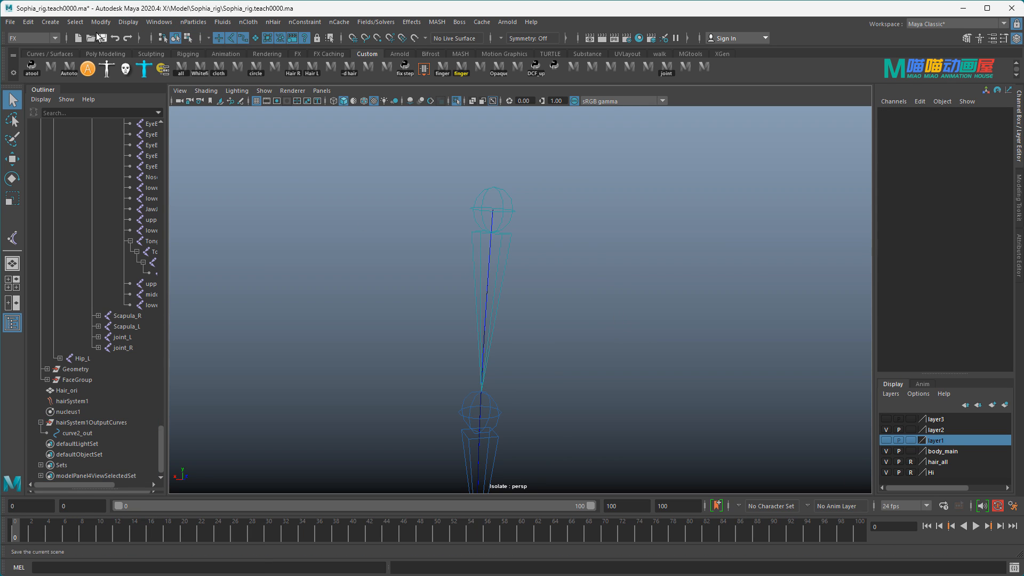
# Switch to the Rigging menu set and start the IK Spline Handle tool with Auto create curve and Auto parent curve off
pyautogui.click(54, 39)
pyautogui.click(39, 62)
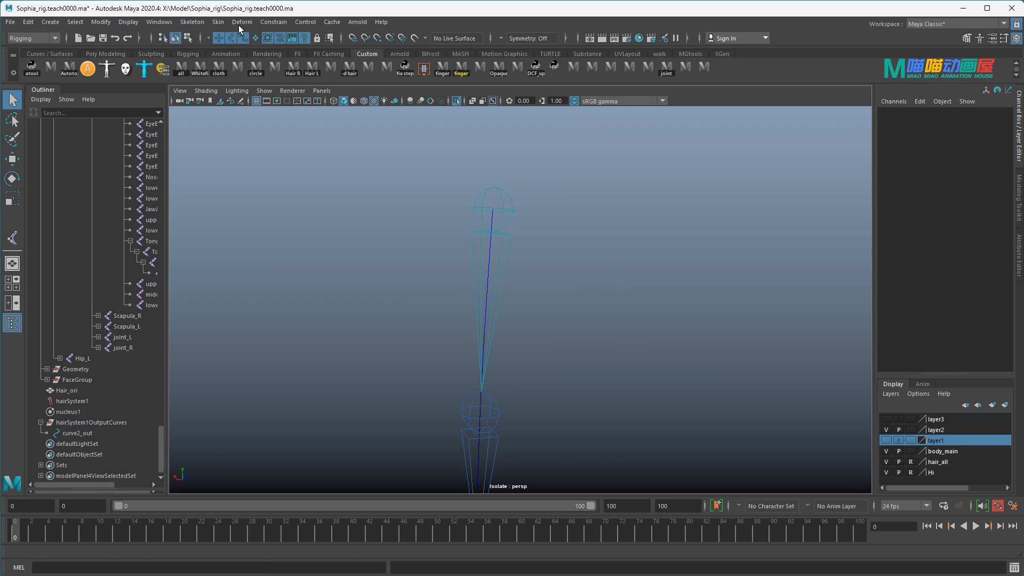
pyautogui.click(191, 22)
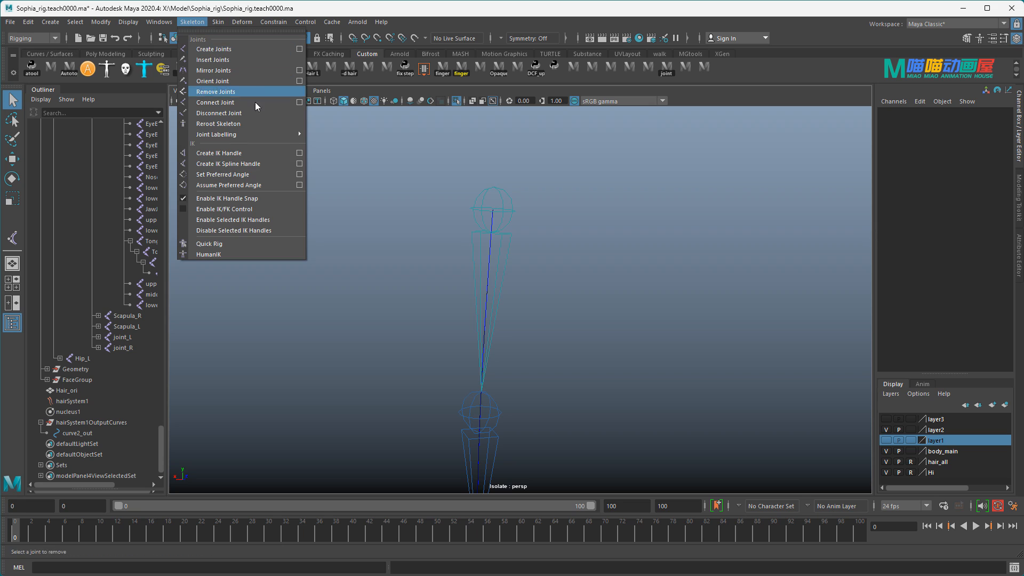
pyautogui.click(299, 164)
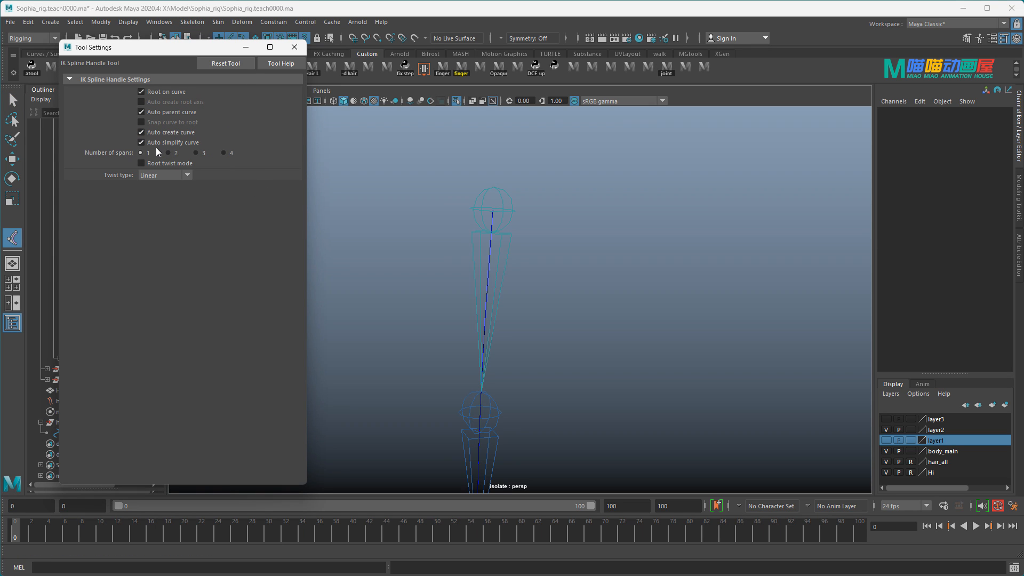
pyautogui.click(155, 133)
pyautogui.click(158, 113)
pyautogui.click(246, 47)
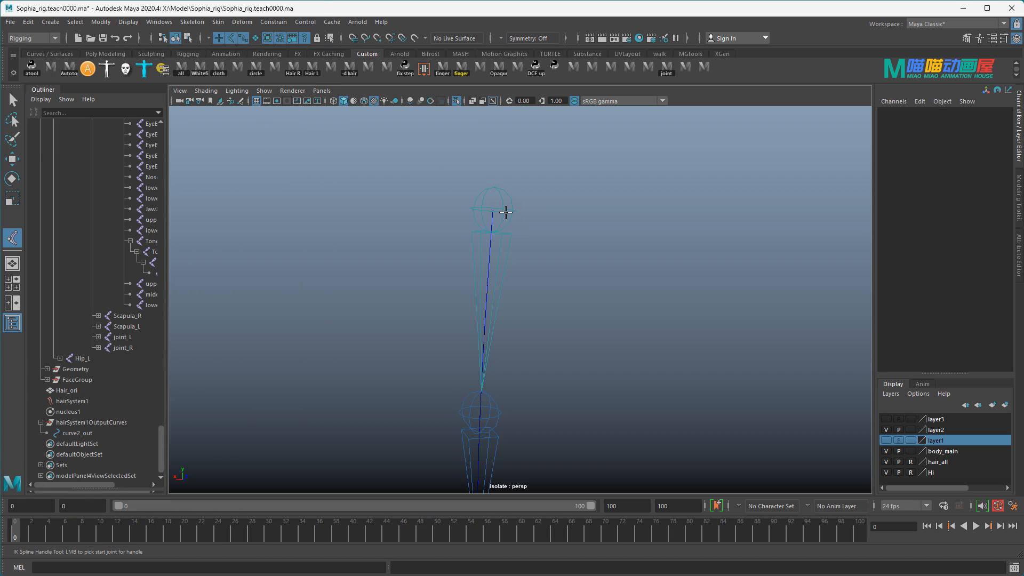
# Create an IK spline handle from the topmost isolated ponytail joint to joint18, using curve2_out as its curve
pyautogui.click(506, 213)
pyautogui.scroll(-10, 555, 302)
pyautogui.keyDown('alt'); pyautogui.moveTo(560, 373); pyautogui.dragTo(561, 199, button='middle'); pyautogui.keyUp('alt')
pyautogui.scroll(6, 551, 284)
pyautogui.keyDown('alt'); pyautogui.moveTo(550, 283); pyautogui.dragTo(547, 139, button='middle'); pyautogui.keyUp('alt')
pyautogui.scroll(5, 547, 140)
pyautogui.click(519, 456)
pyautogui.scroll(5, 524, 318)
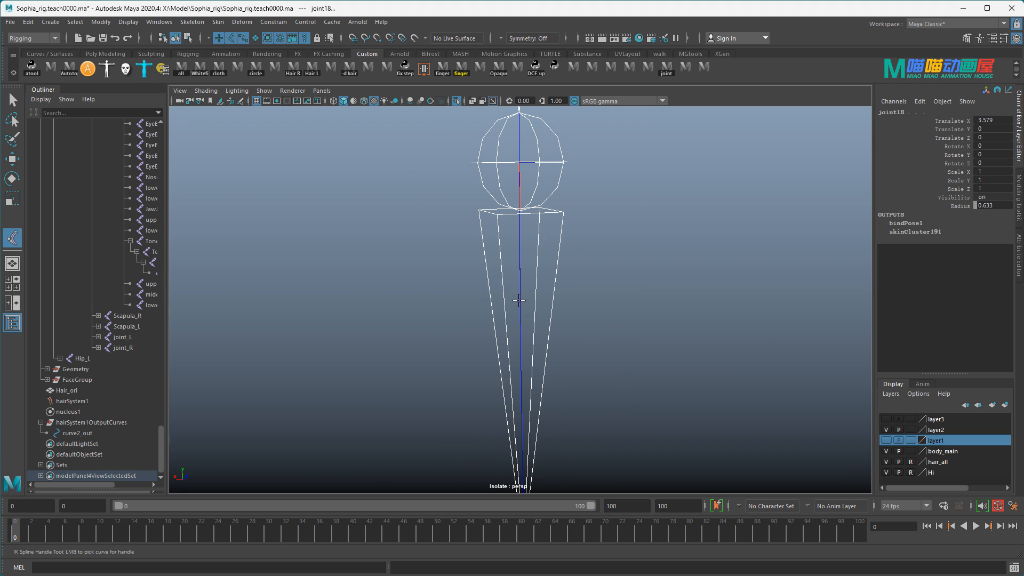
pyautogui.click(519, 299)
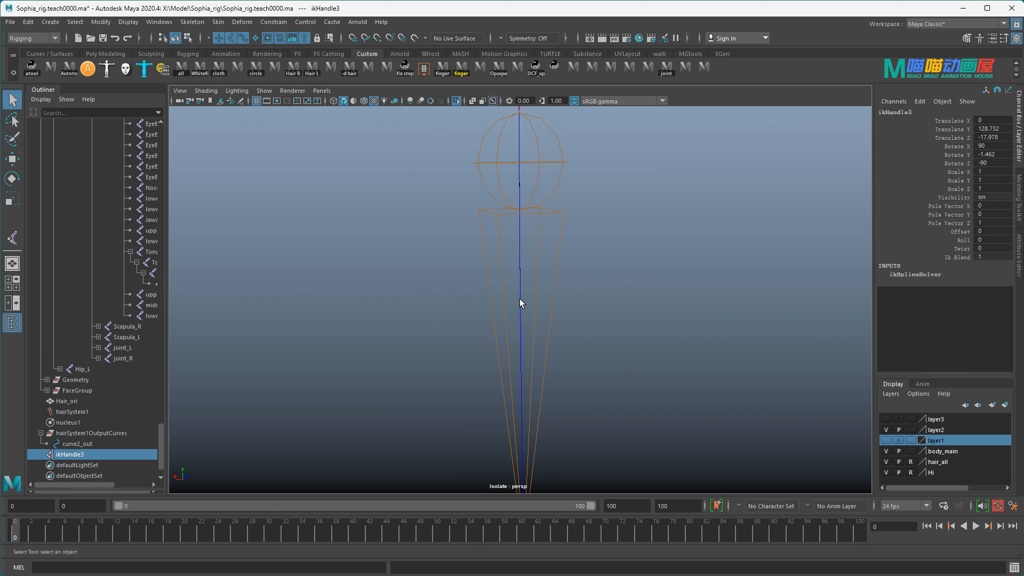
# Play the simulation to frame 100 and check whether the isolated joints follow the dynamic curve
pyautogui.scroll(-5, 522, 300)
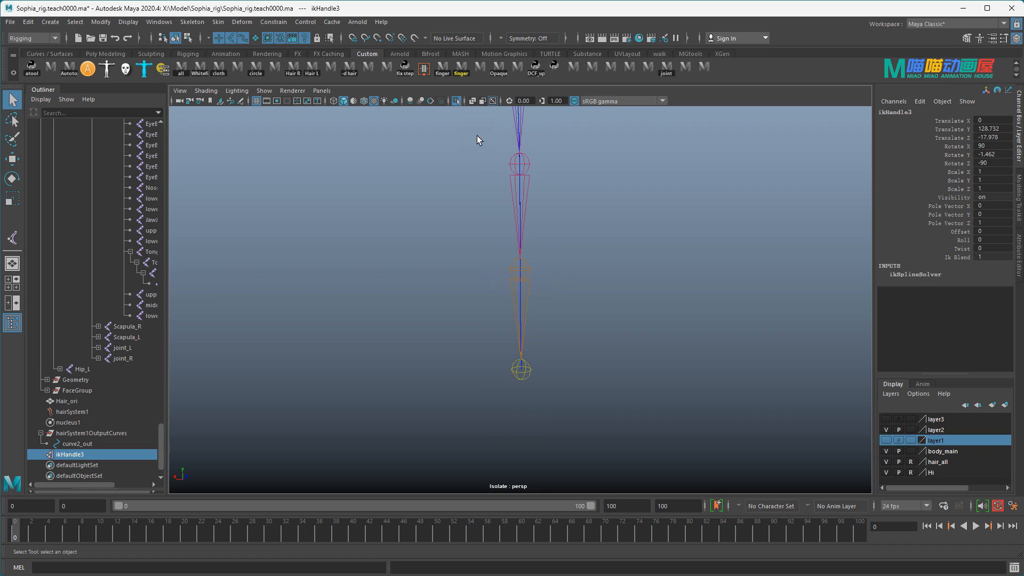
pyautogui.keyDown('alt'); pyautogui.moveTo(509, 217); pyautogui.dragTo(523, 327, button='middle'); pyautogui.keyUp('alt')
pyautogui.scroll(-5, 527, 284)
pyautogui.scroll(4, 523, 327)
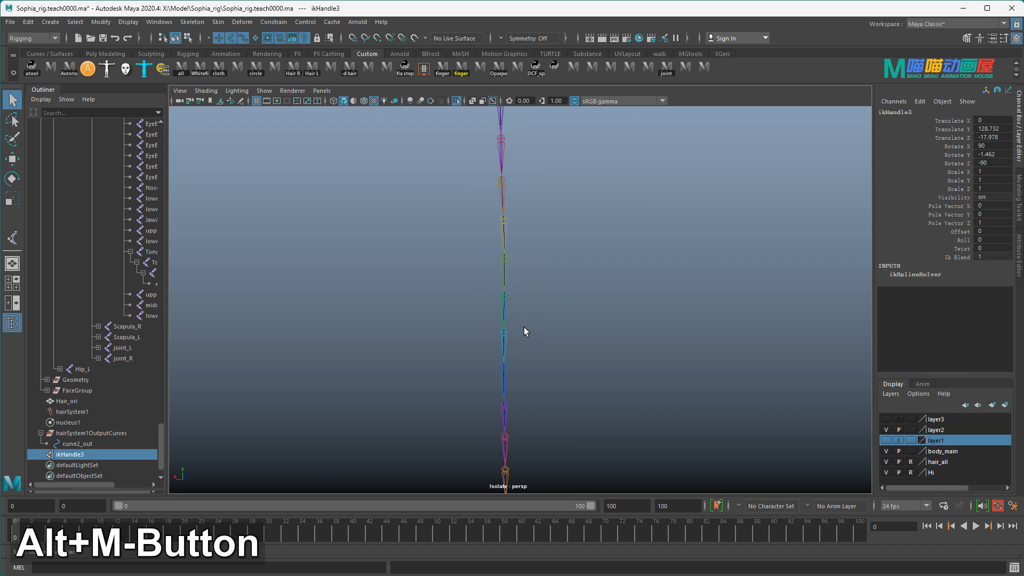
pyautogui.click(973, 527)
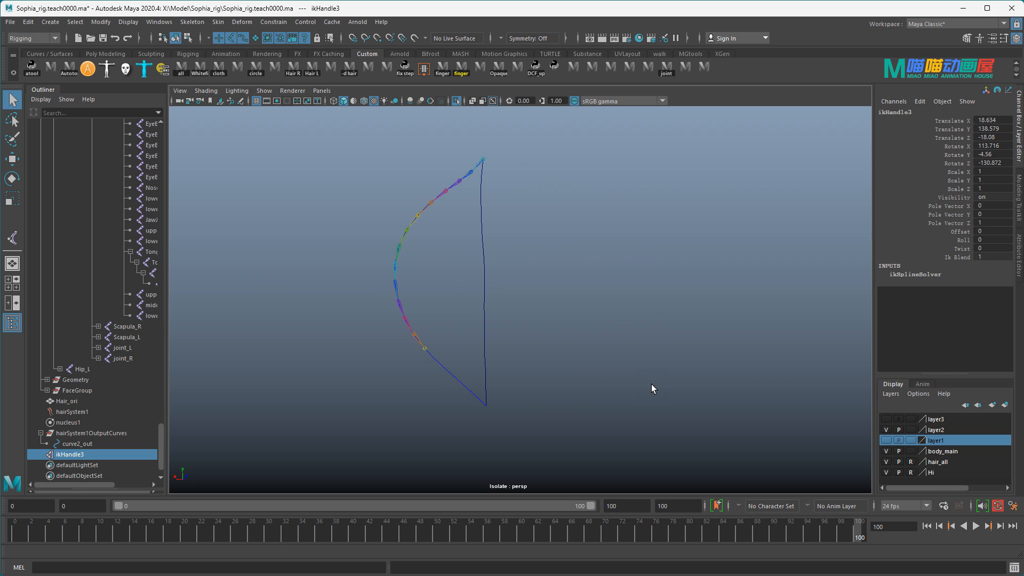
# Turn off isolation to check the simulated ponytail on the whole character, and bring the head joints into view in the hierarchy
pyautogui.hotkey('alt', 'v')
pyautogui.click(455, 104)
pyautogui.keyDown('alt'); pyautogui.moveTo(151, 283); pyautogui.dragTo(74, 261, button='middle'); pyautogui.keyUp('alt')
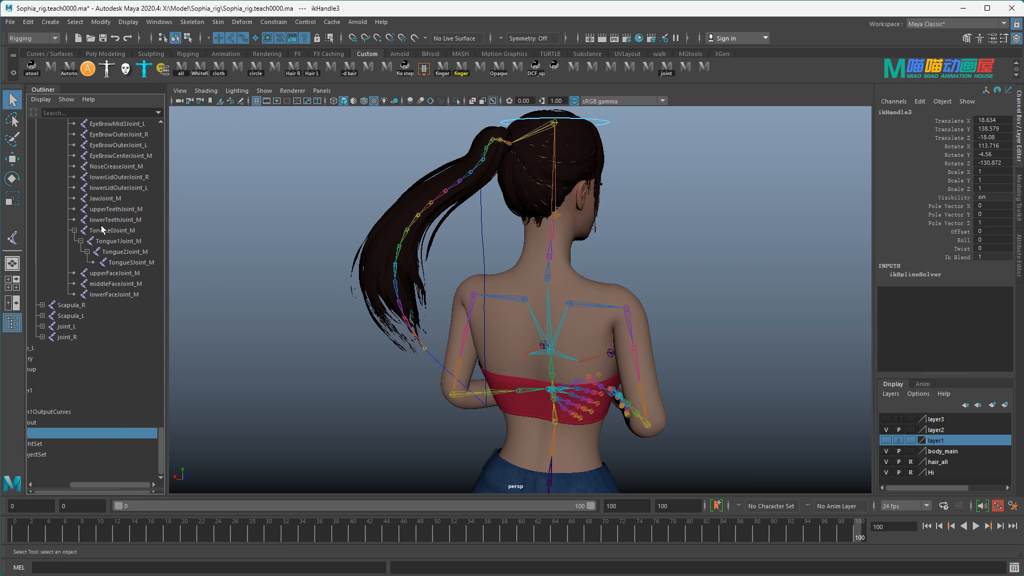
# Select follicle1 in the head joint hierarchy and set its Point Lock to Base in the shape attributes
pyautogui.scroll(15, 106, 232)
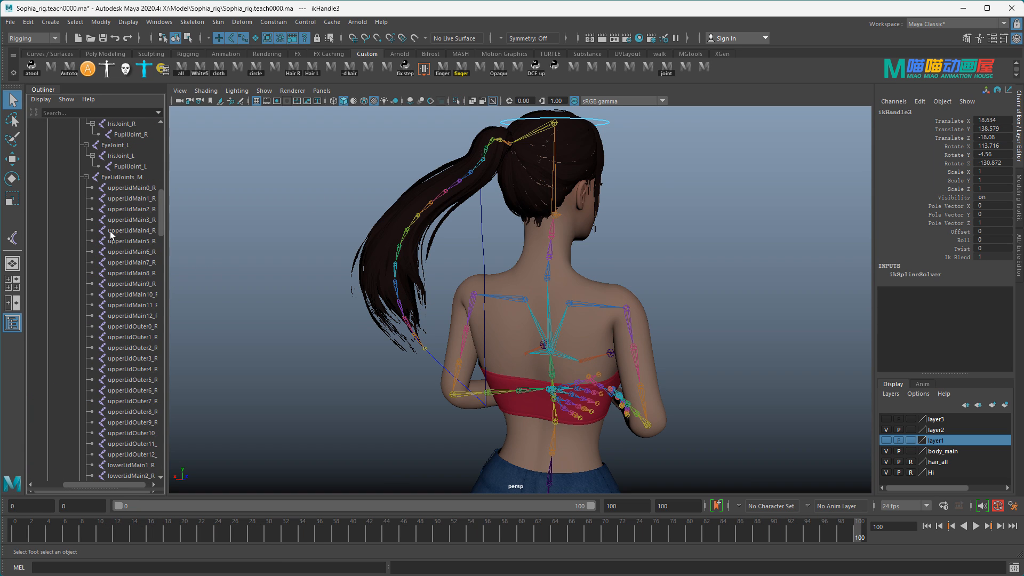
pyautogui.click(137, 252)
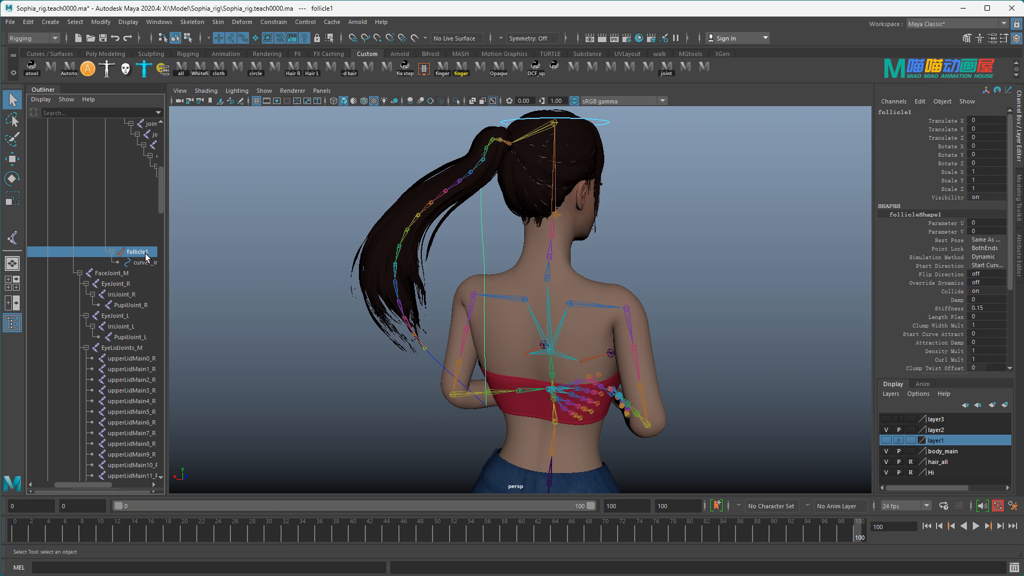
pyautogui.hotkey('ctrl', 'a')
pyautogui.click(880, 248)
pyautogui.click(875, 268)
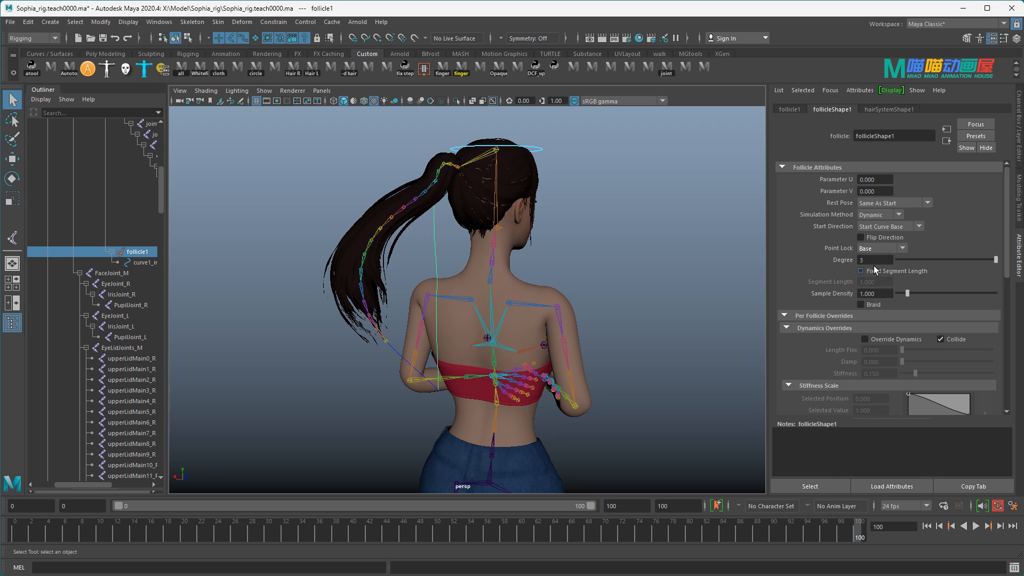
# Play the simulation from frame 0 to 100 from behind to check the base-locked ponytail, and return to the start
pyautogui.scroll(5, 563, 288)
pyautogui.keyDown('alt'); pyautogui.moveTo(521, 273); pyautogui.dragTo(549, 277); pyautogui.keyUp('alt')
pyautogui.scroll(-6, 533, 278)
pyautogui.scroll(4, 561, 278)
pyautogui.keyDown('alt'); pyautogui.moveTo(546, 277); pyautogui.dragTo(524, 297, button='middle'); pyautogui.keyUp('alt')
pyautogui.click(931, 528)
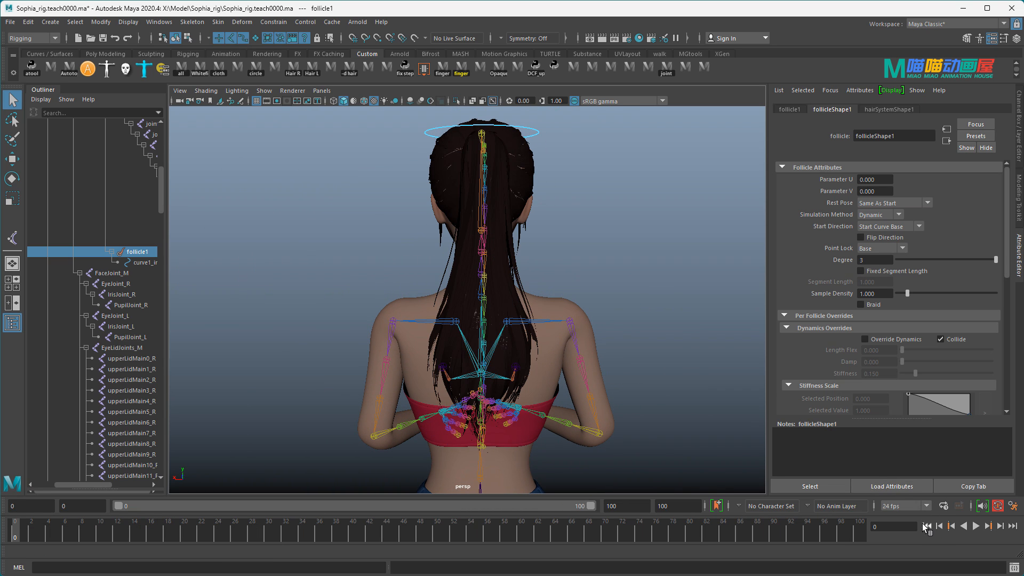
pyautogui.scroll(2, 654, 373)
pyautogui.keyDown('alt'); pyautogui.moveTo(655, 373); pyautogui.dragTo(656, 405, button='middle'); pyautogui.keyUp('alt')
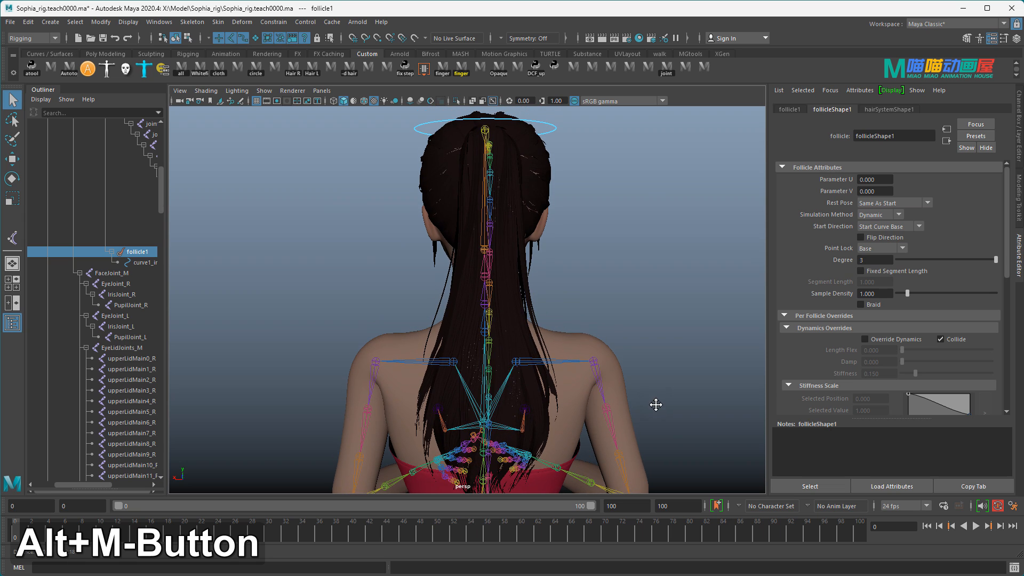
pyautogui.click(979, 529)
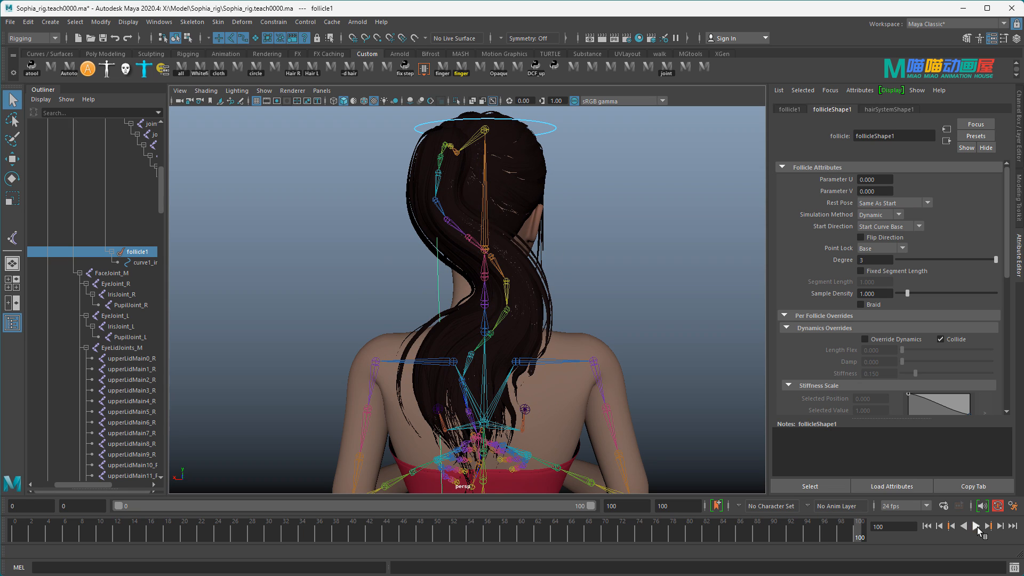
pyautogui.click(926, 526)
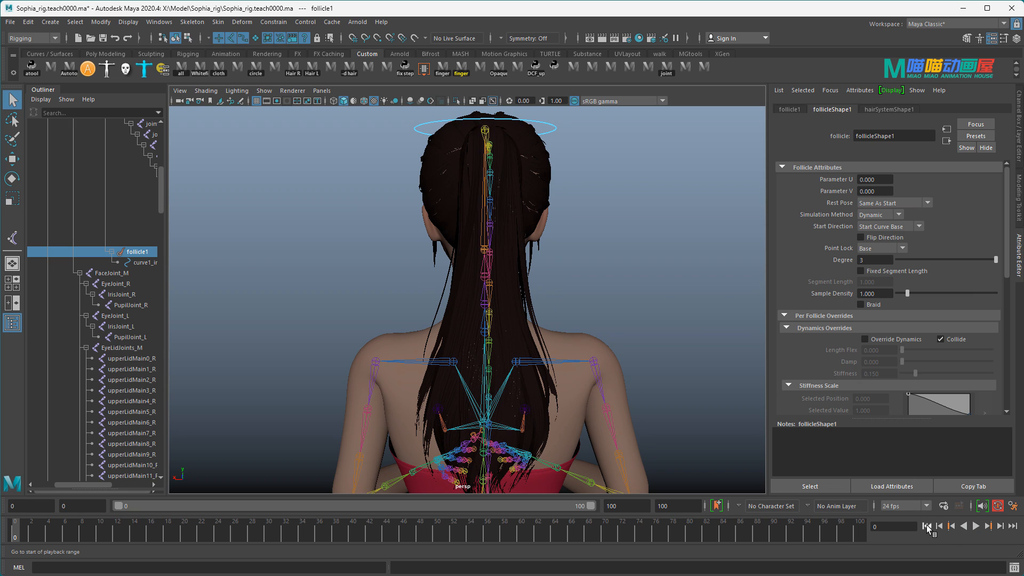
# In hairSystem1's Dynamic Properties, set Bend Resistance to 67.368 and Twist Resistance to 22.105
pyautogui.moveTo(161, 185); pyautogui.dragTo(190, 462)
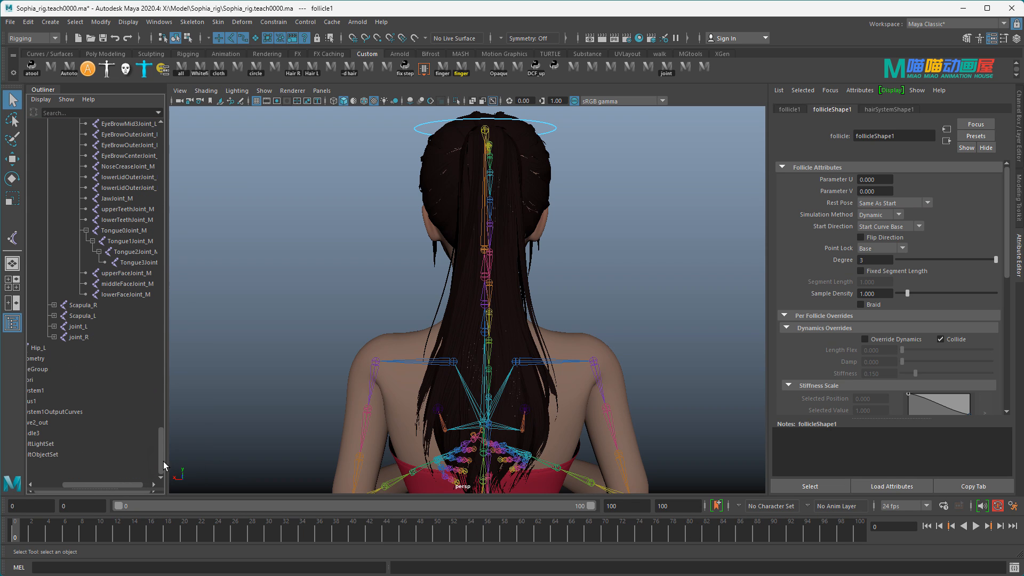
pyautogui.moveTo(120, 485); pyautogui.dragTo(63, 485)
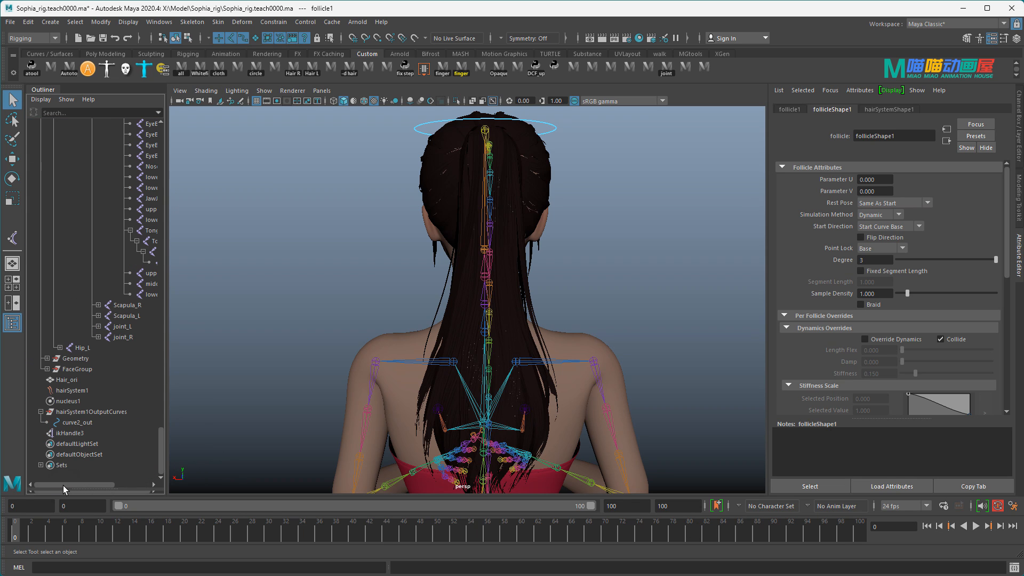
pyautogui.click(78, 393)
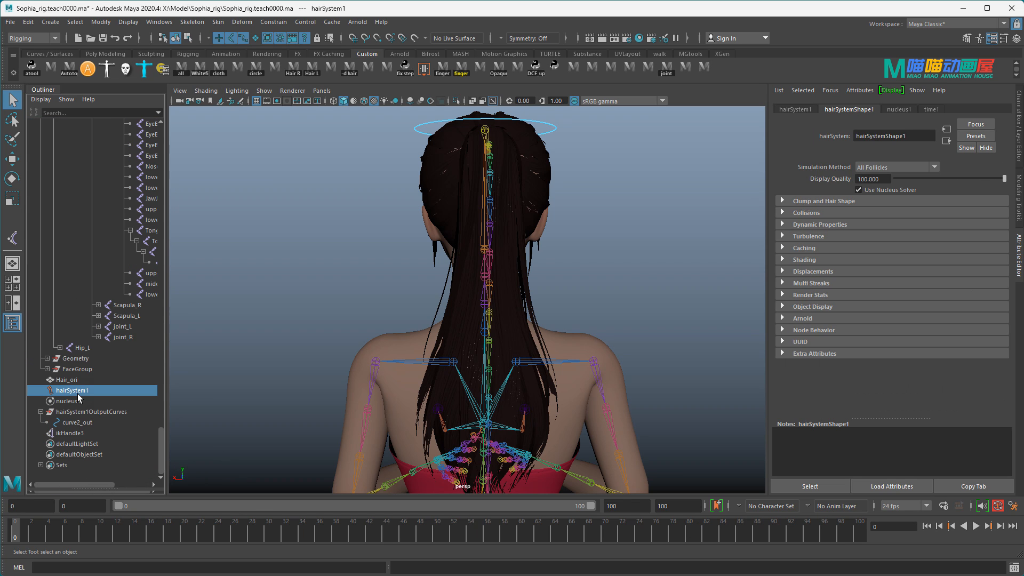
pyautogui.click(804, 225)
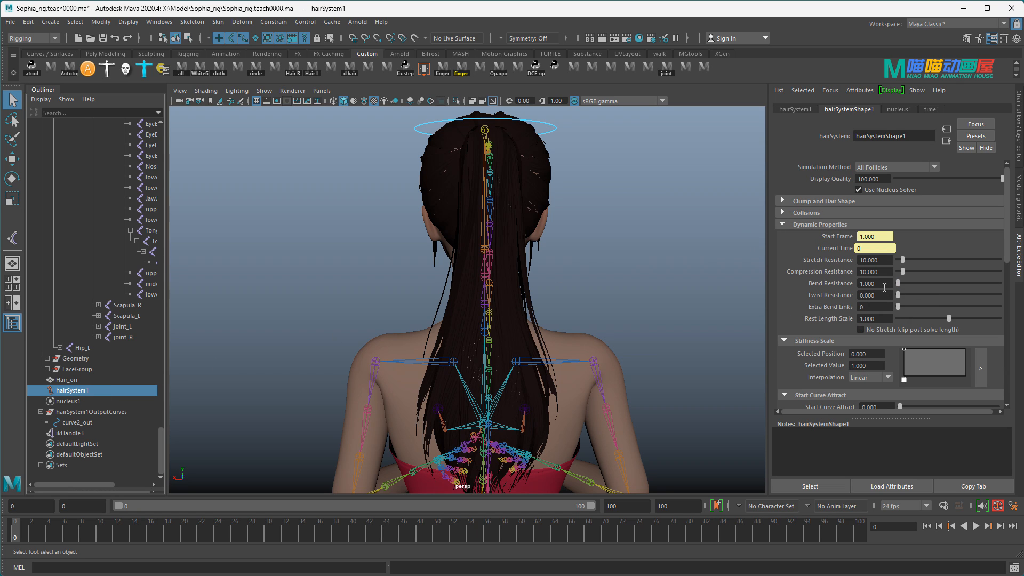
pyautogui.moveTo(914, 283)
pyautogui.mouseDown()
pyautogui.moveTo(936, 279)
pyautogui.moveTo(916, 295)
pyautogui.mouseUp()
pyautogui.press('Return')
# Play the simulation to check the stiffer ponytail's swing, and rewind to frame 0
pyautogui.click(974, 527)
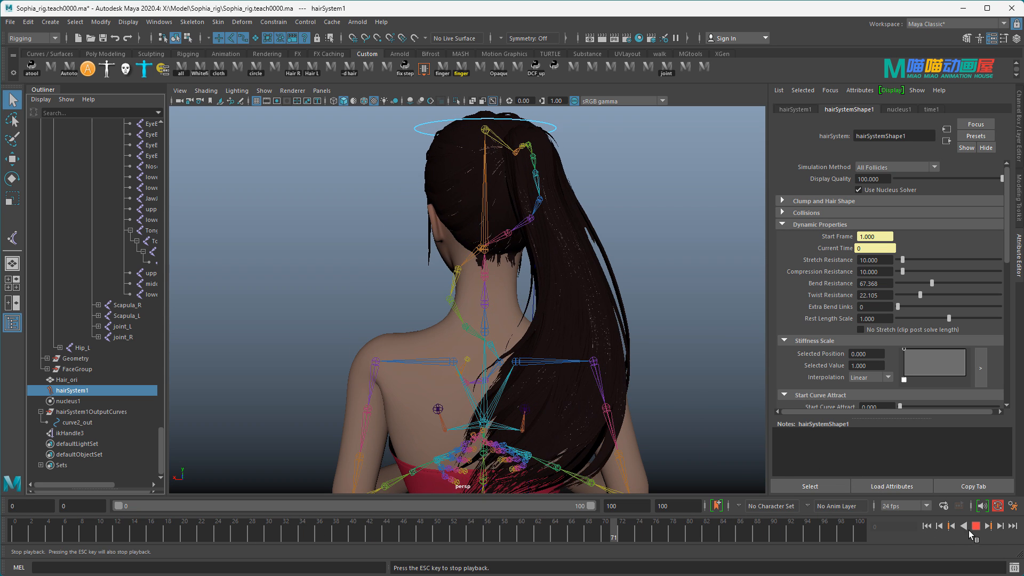
pyautogui.click(974, 526)
pyautogui.click(927, 527)
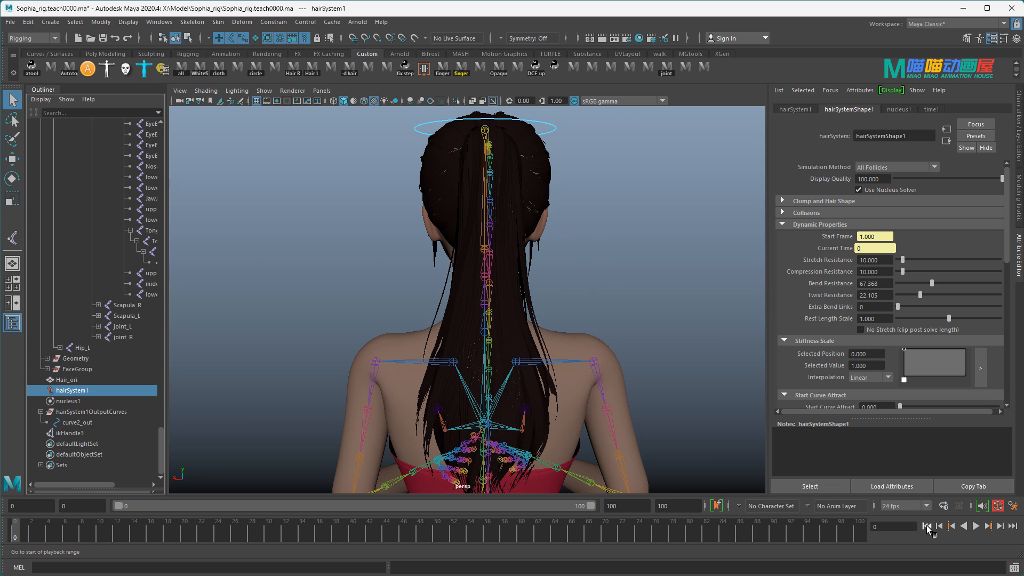
# Set the hair system's Damp force to 4.945
pyautogui.scroll(-10, 907, 370)
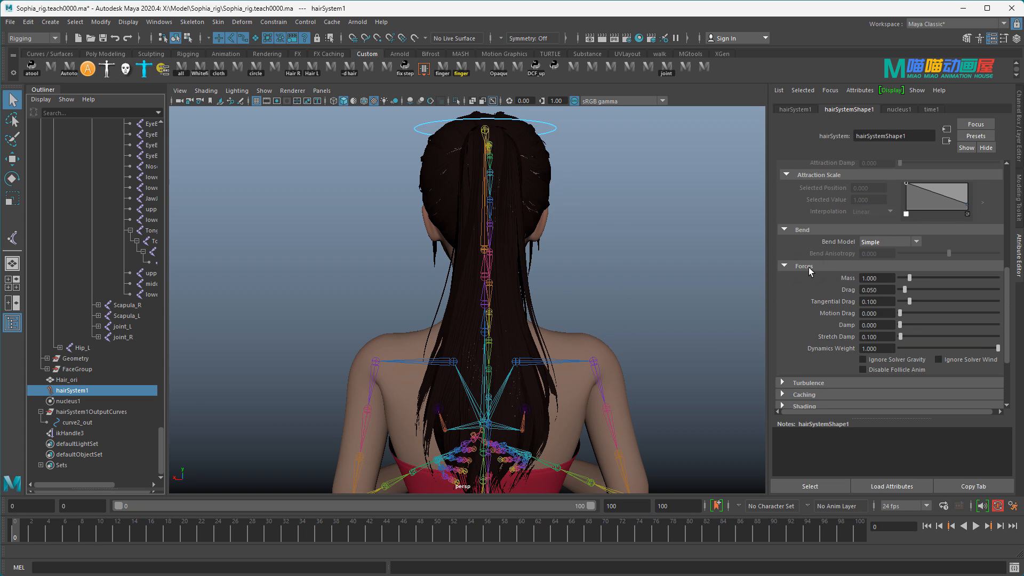
pyautogui.click(807, 268)
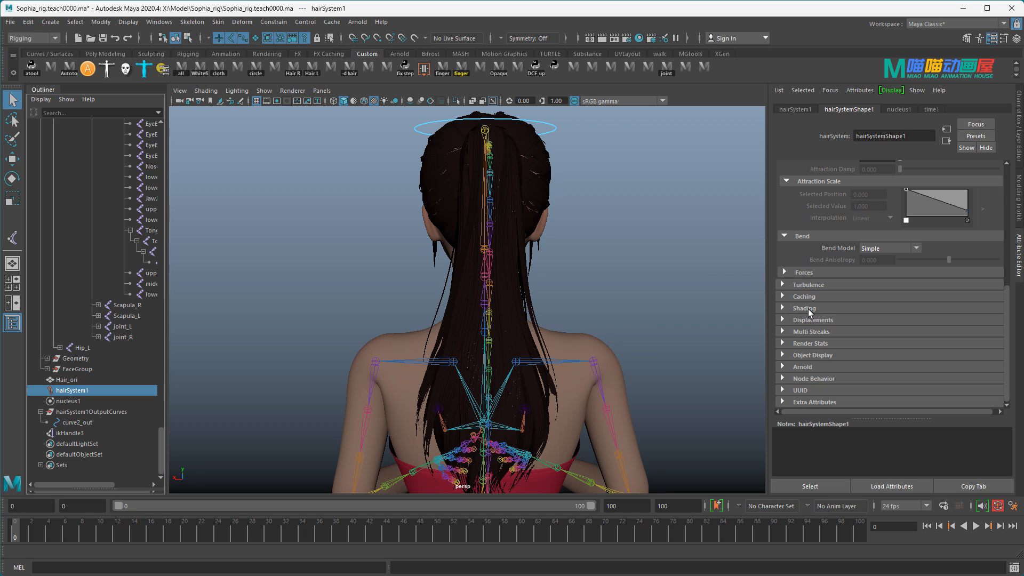
pyautogui.click(806, 274)
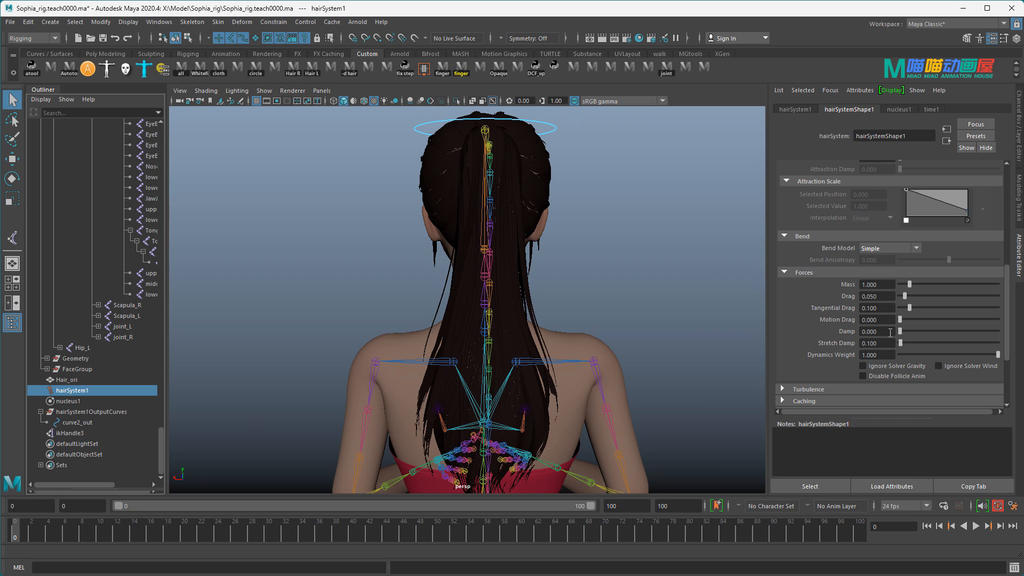
pyautogui.moveTo(932, 330); pyautogui.dragTo(948, 330)
# Play the simulation to check the damped ponytail motion, and rewind to frame 0
pyautogui.click(975, 525)
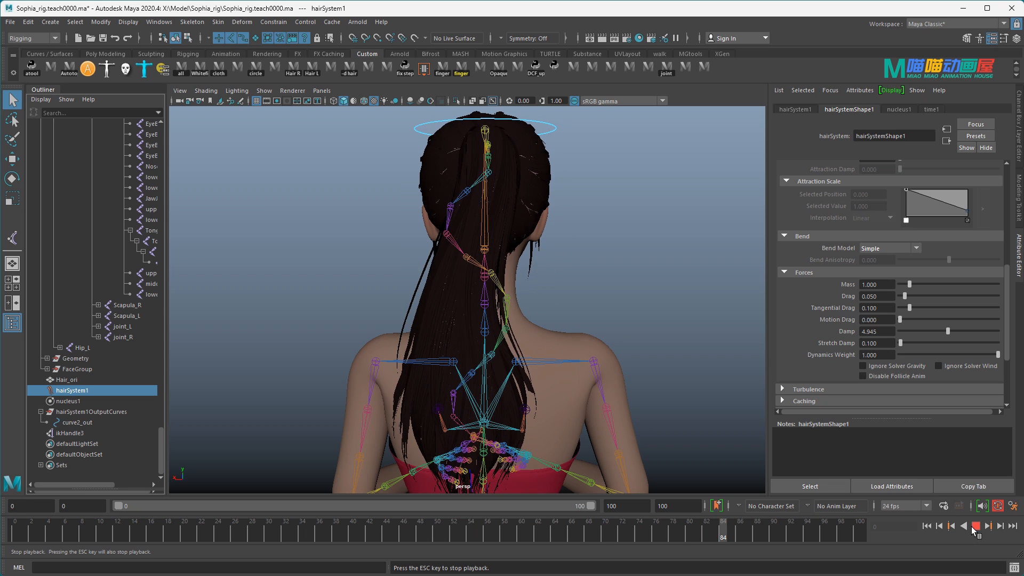
pyautogui.click(975, 529)
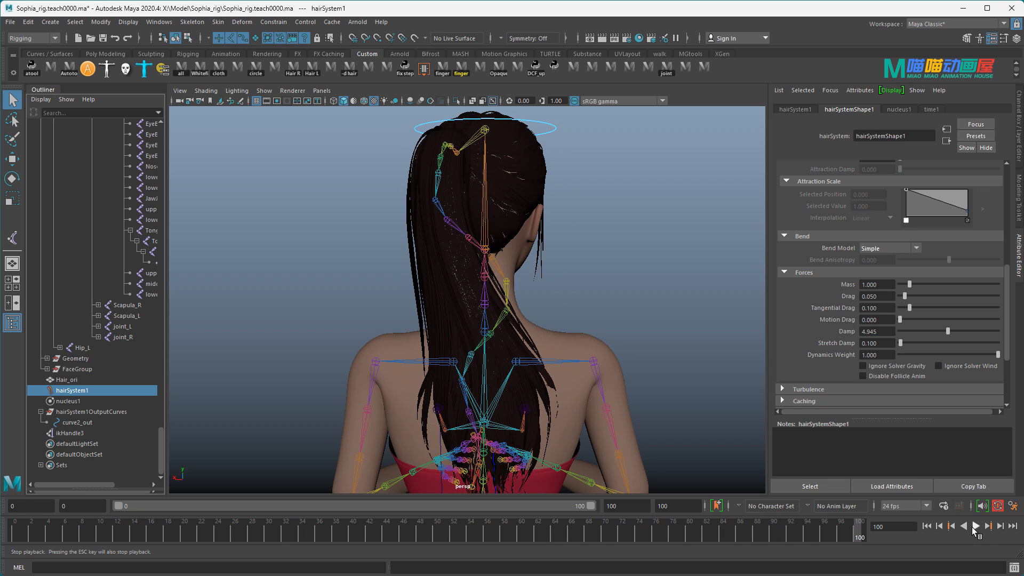
pyautogui.click(926, 526)
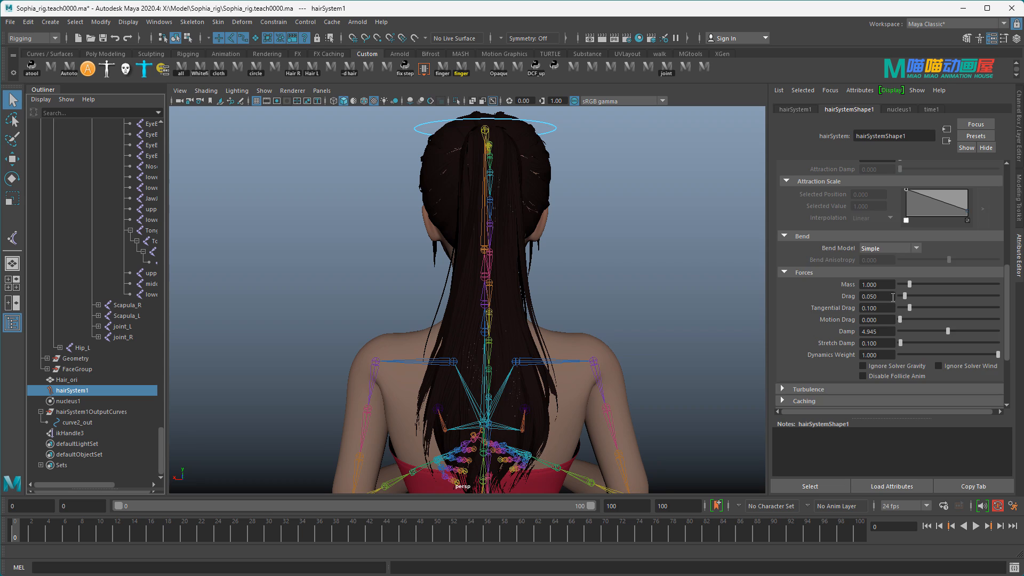
# Set the hair system's Bend Model to Twist Tracking and its Bend Anisotropy to -0.5
pyautogui.scroll(2, 888, 302)
pyautogui.click(878, 295)
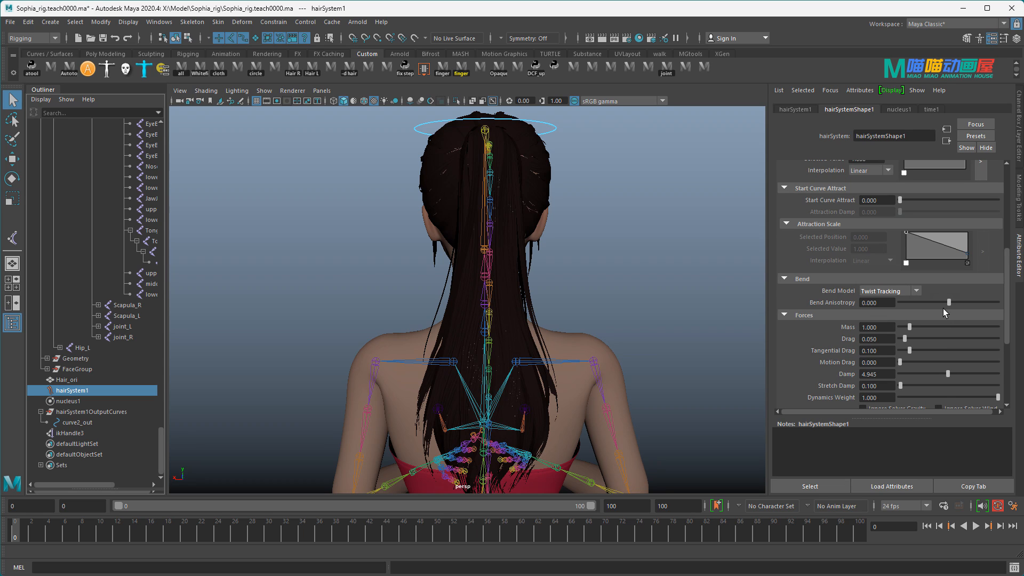
pyautogui.moveTo(949, 303); pyautogui.dragTo(933, 302)
pyautogui.click(875, 303)
pyautogui.write('-0.5')
pyautogui.press('Return')
# Play the simulation to check the Twist Tracking bend on the ponytail, and rewind to frame 0
pyautogui.click(975, 526)
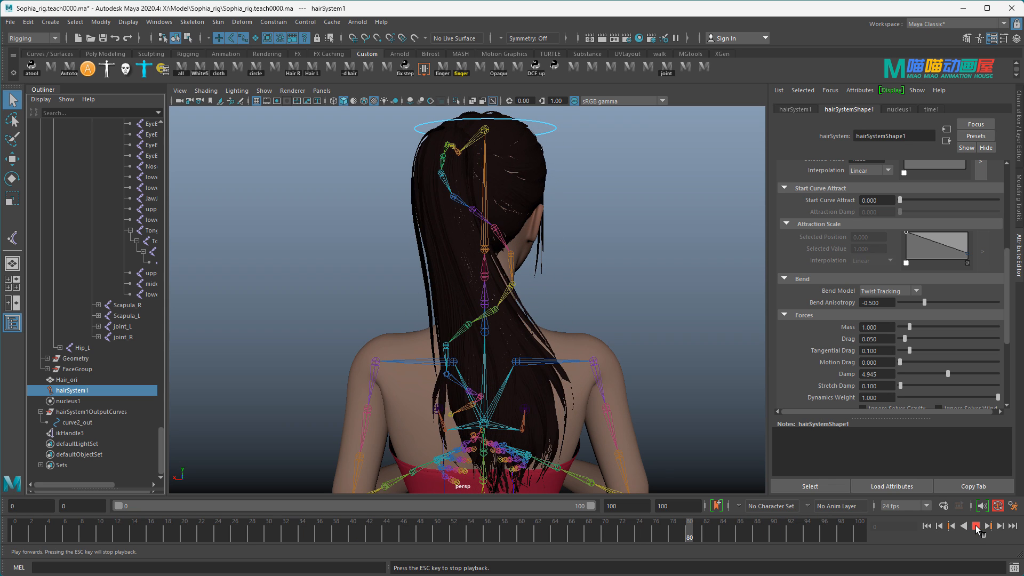
pyautogui.click(975, 526)
pyautogui.click(931, 526)
# Set Start Curve Attract to 0.258 and play the simulation to check the ponytail, rewinding to frame 0
pyautogui.scroll(-3, 634, 360)
pyautogui.keyDown('alt'); pyautogui.moveTo(635, 362); pyautogui.dragTo(636, 357); pyautogui.keyUp('alt')
pyautogui.scroll(3, 626, 352)
pyautogui.keyDown('alt'); pyautogui.moveTo(626, 355); pyautogui.dragTo(613, 342, button='middle'); pyautogui.keyUp('alt')
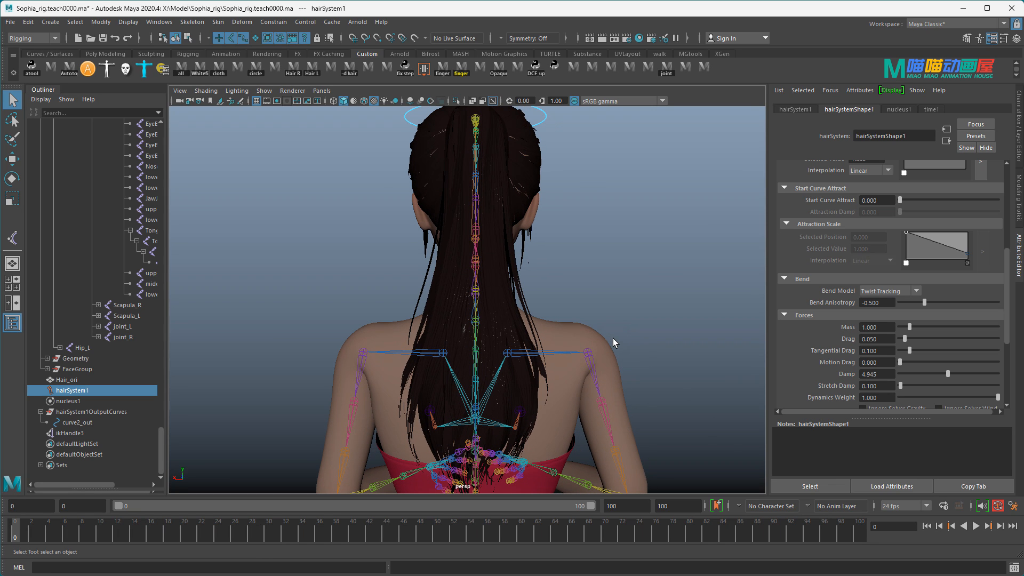
pyautogui.moveTo(901, 200); pyautogui.dragTo(917, 200)
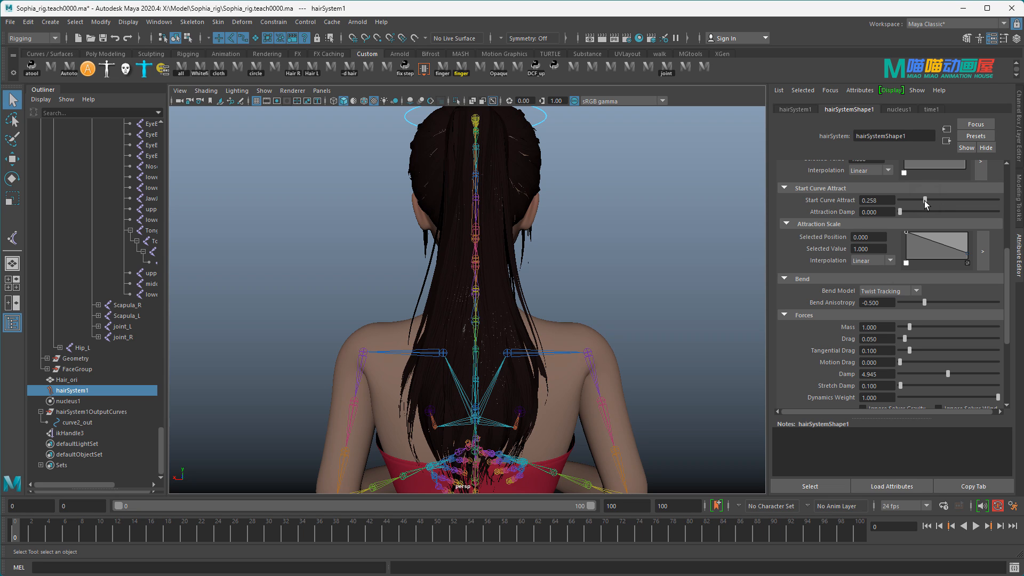
pyautogui.click(975, 527)
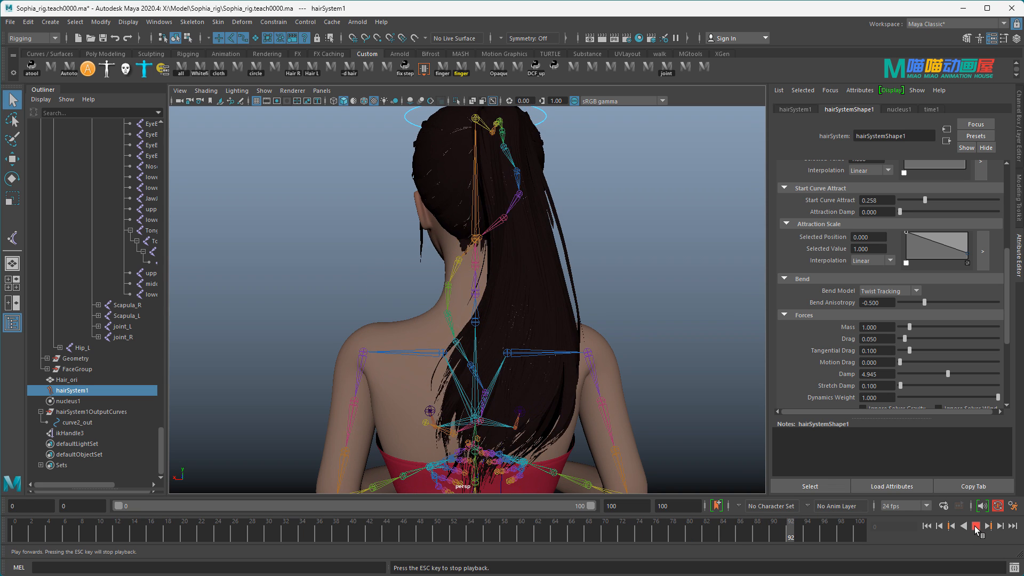
pyautogui.click(925, 528)
# Select the body mesh and make it an nCloth passive collider using the FX menu set
pyautogui.scroll(-5, 631, 362)
pyautogui.keyDown('alt'); pyautogui.moveTo(618, 342); pyautogui.dragTo(627, 358, button='middle'); pyautogui.keyUp('alt')
pyautogui.scroll(4, 510, 311)
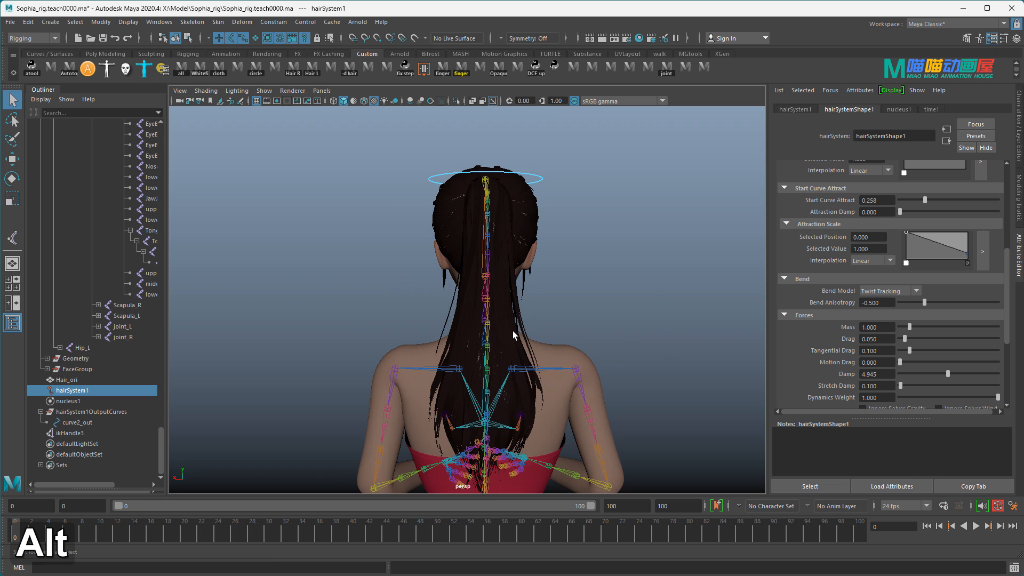
pyautogui.scroll(3, 513, 334)
pyautogui.keyDown('alt'); pyautogui.moveTo(517, 324); pyautogui.dragTo(510, 316, button='middle'); pyautogui.keyUp('alt')
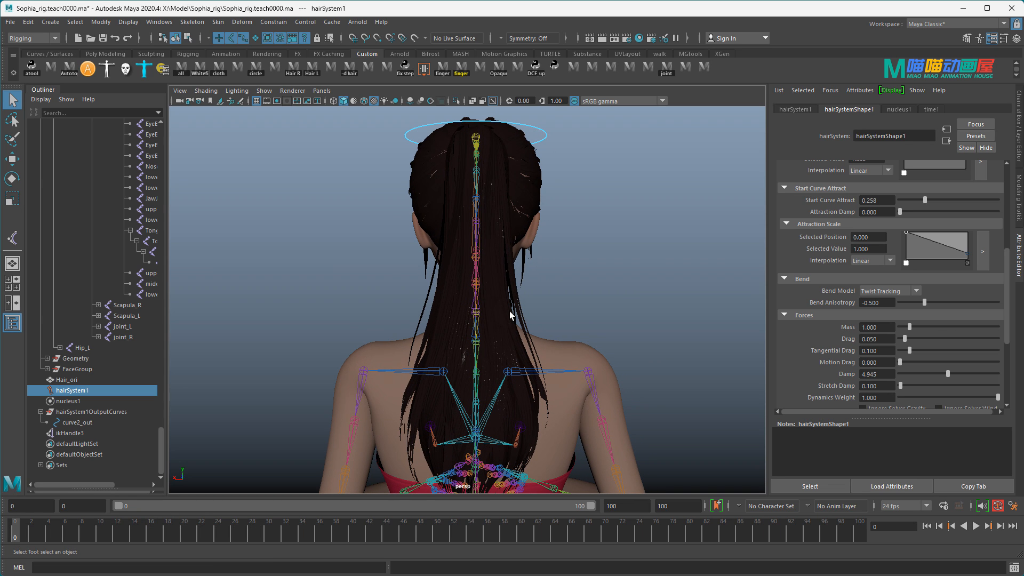
pyautogui.keyDown('alt'); pyautogui.moveTo(475, 300); pyautogui.dragTo(559, 313); pyautogui.keyUp('alt')
pyautogui.keyDown('alt'); pyautogui.moveTo(559, 313); pyautogui.dragTo(553, 283, button='middle'); pyautogui.keyUp('alt')
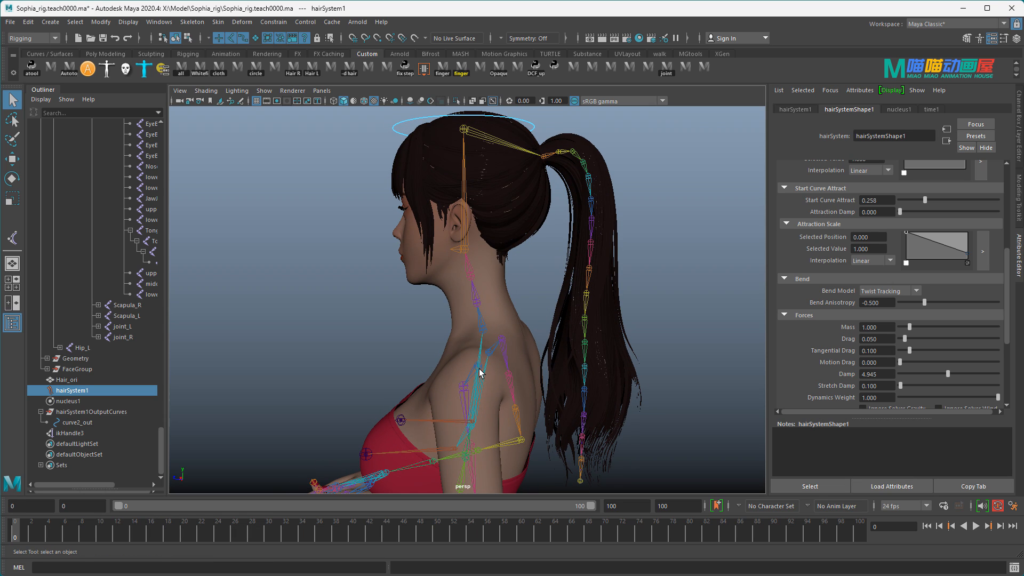
pyautogui.click(506, 334)
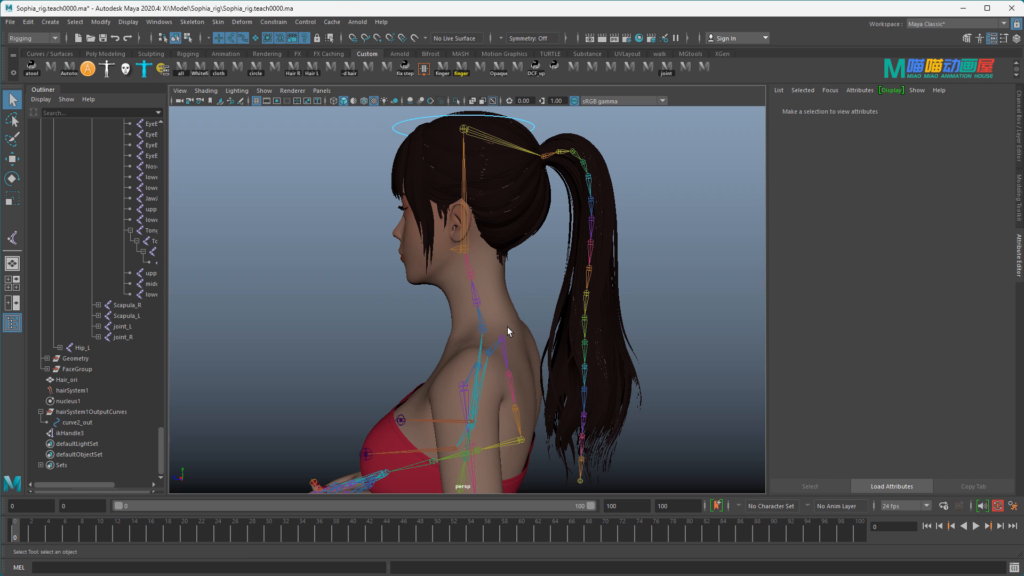
pyautogui.click(501, 303)
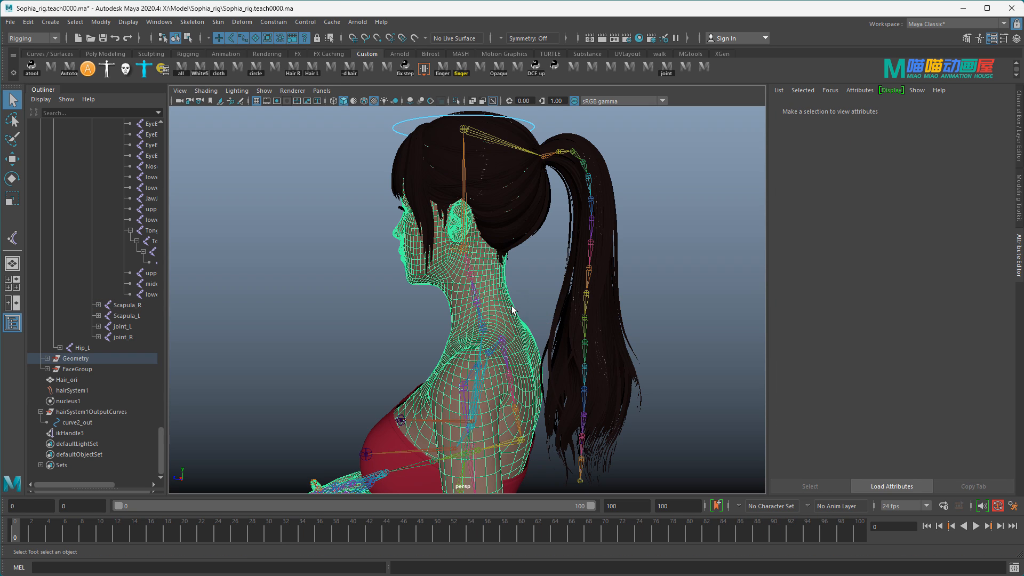
pyautogui.click(54, 40)
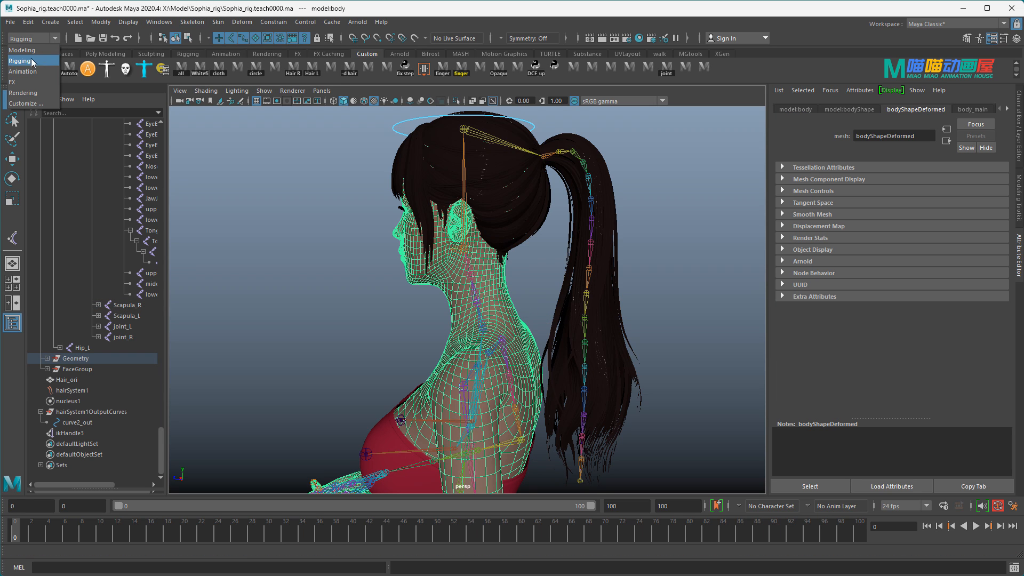
pyautogui.click(248, 22)
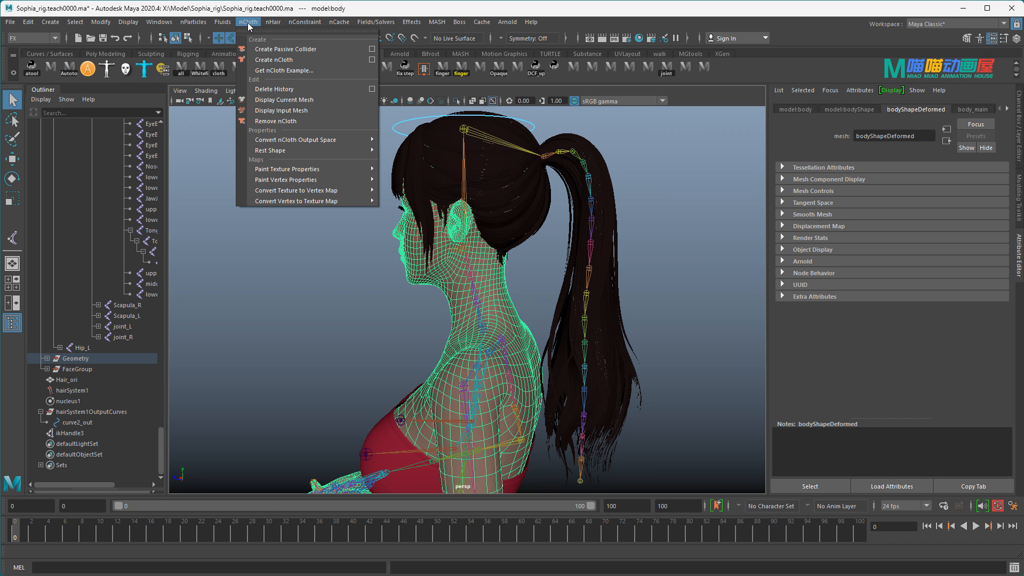
pyautogui.click(285, 48)
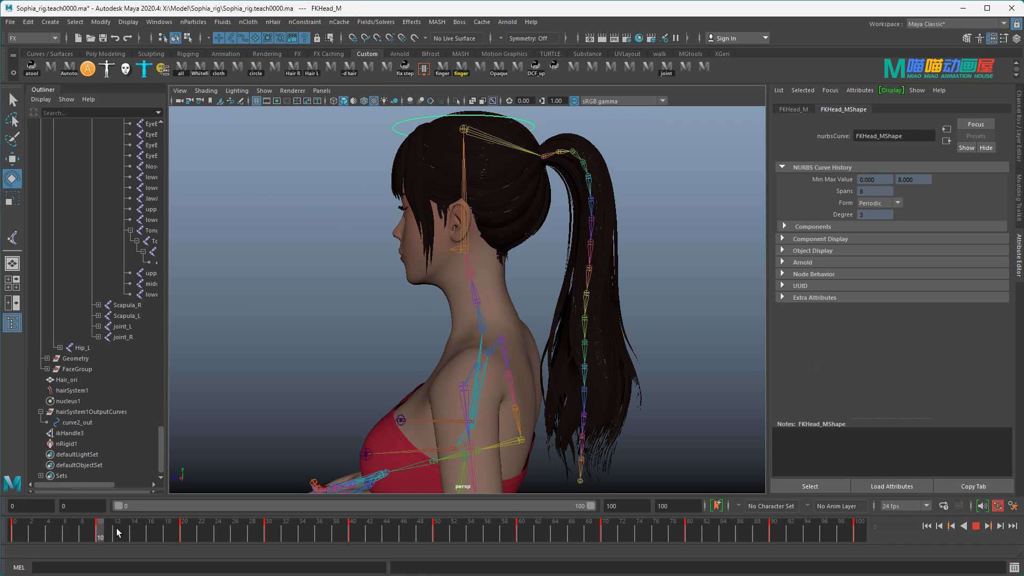
# Advance the head-turn simulation to frame 40, inspect the ponytail against the back up close, and select curve1_in
pyautogui.moveTo(117, 532); pyautogui.dragTo(353, 536)
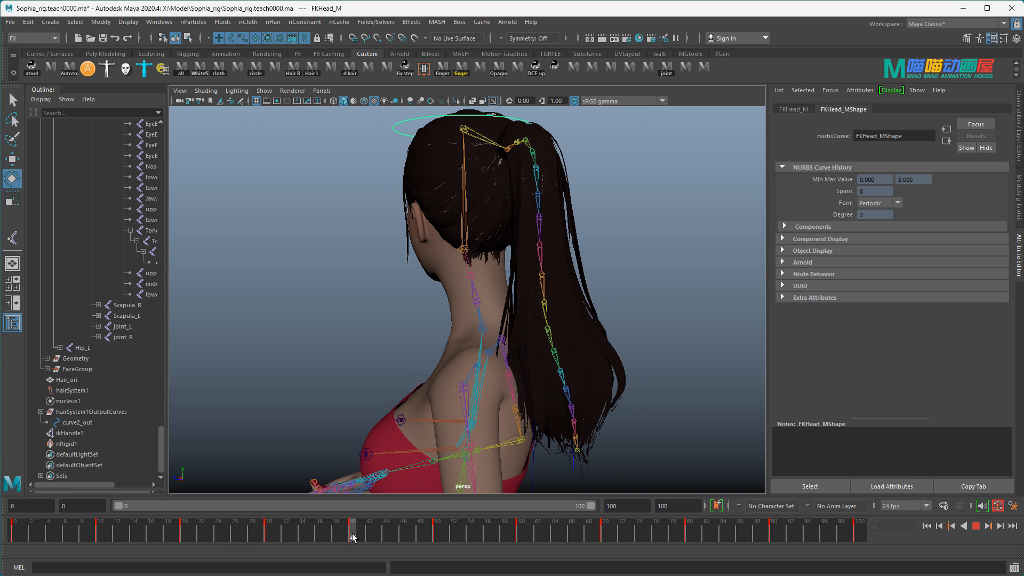
pyautogui.scroll(3, 599, 398)
pyautogui.keyDown('alt'); pyautogui.moveTo(599, 398); pyautogui.dragTo(581, 360, button='middle'); pyautogui.keyUp('alt')
pyautogui.press('q')
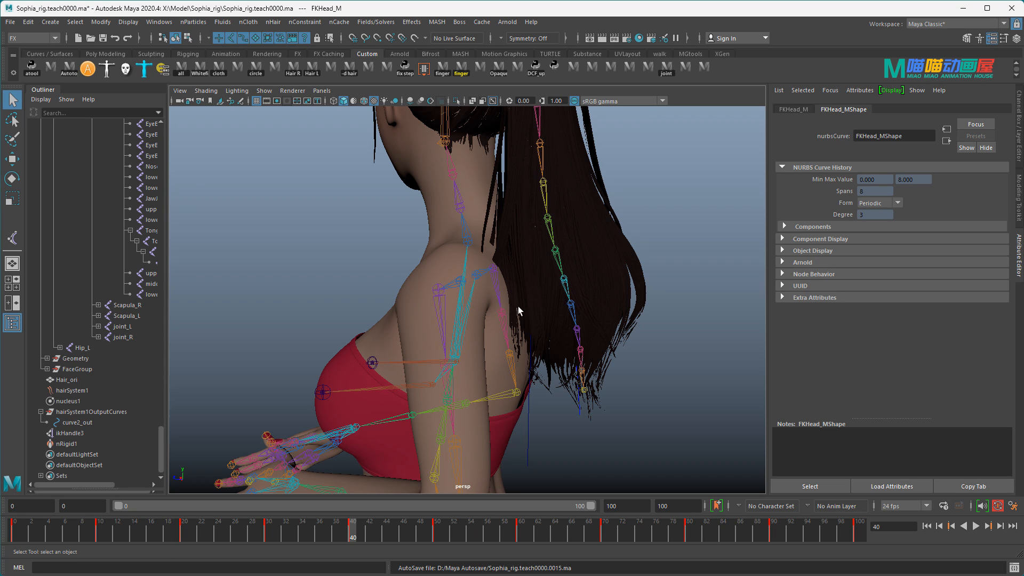
pyautogui.click(535, 437)
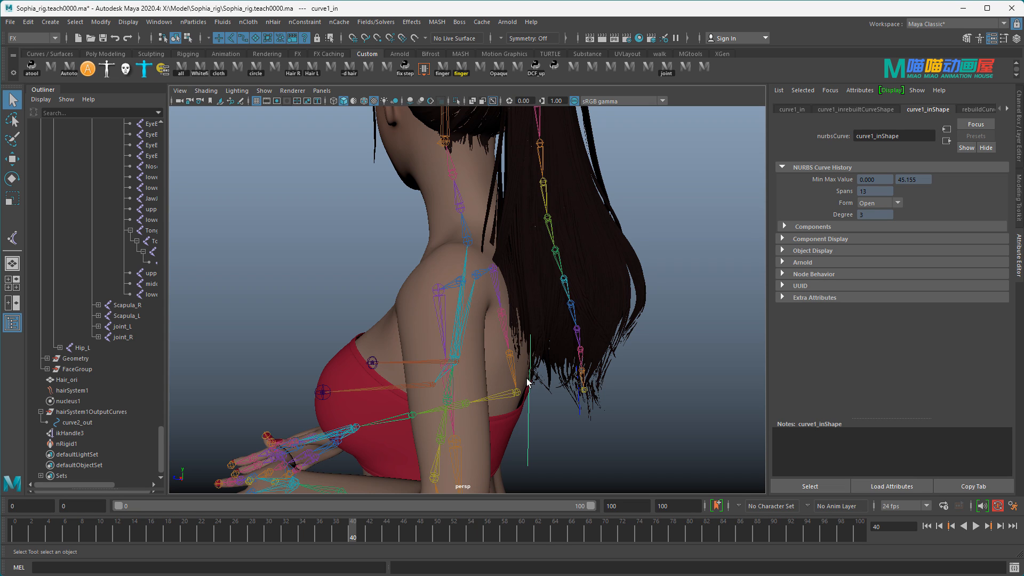
# Select nRigid1 and set its collision Thickness to 5
pyautogui.keyDown('alt'); pyautogui.moveTo(542, 336); pyautogui.dragTo(218, 395, button='right'); pyautogui.keyUp('alt')
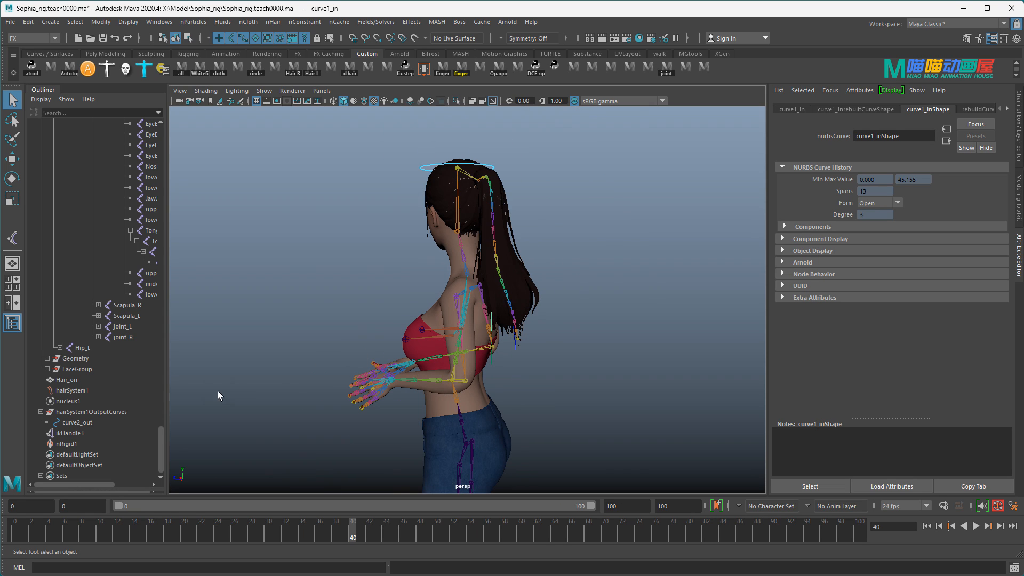
pyautogui.click(72, 442)
pyautogui.scroll(3, 566, 328)
pyautogui.keyDown('alt'); pyautogui.moveTo(567, 328); pyautogui.dragTo(546, 338, button='middle'); pyautogui.keyUp('alt')
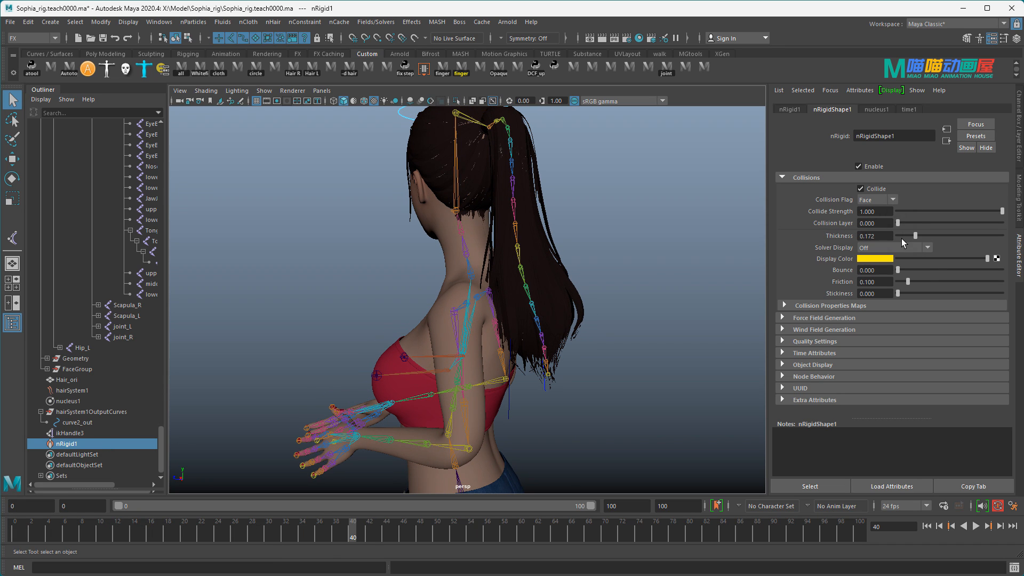
pyautogui.moveTo(951, 239); pyautogui.dragTo(1005, 239)
pyautogui.write('5')
pyautogui.press('Return')
# Rewind to frame 0 and play the simulation to check the ponytail's clearance from the back up close
pyautogui.click(927, 526)
pyautogui.keyDown('alt'); pyautogui.moveTo(630, 310); pyautogui.dragTo(645, 365, button='middle'); pyautogui.keyUp('alt')
pyautogui.scroll(4, 645, 363)
pyautogui.scroll(-2, 645, 363)
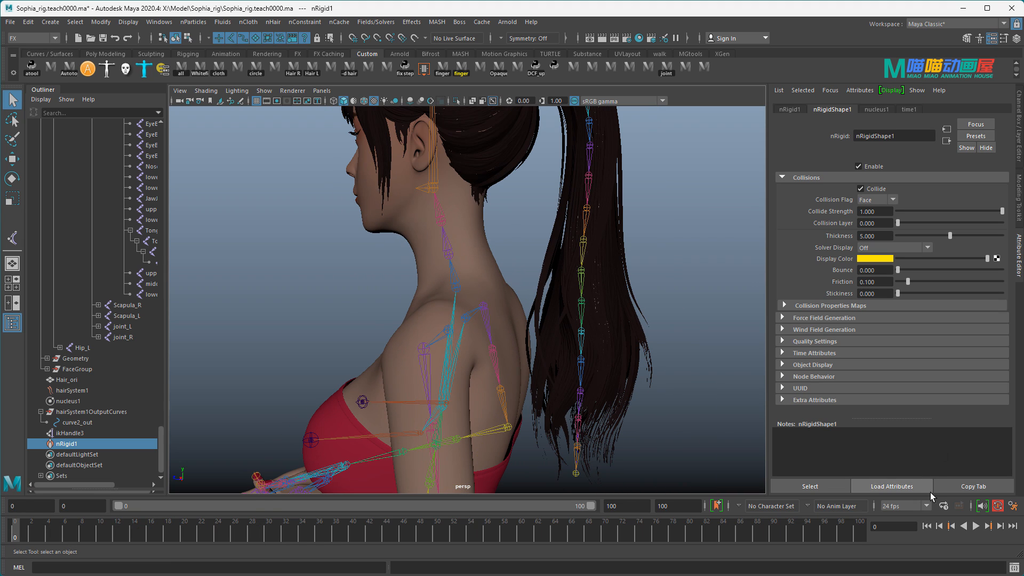
pyautogui.click(975, 526)
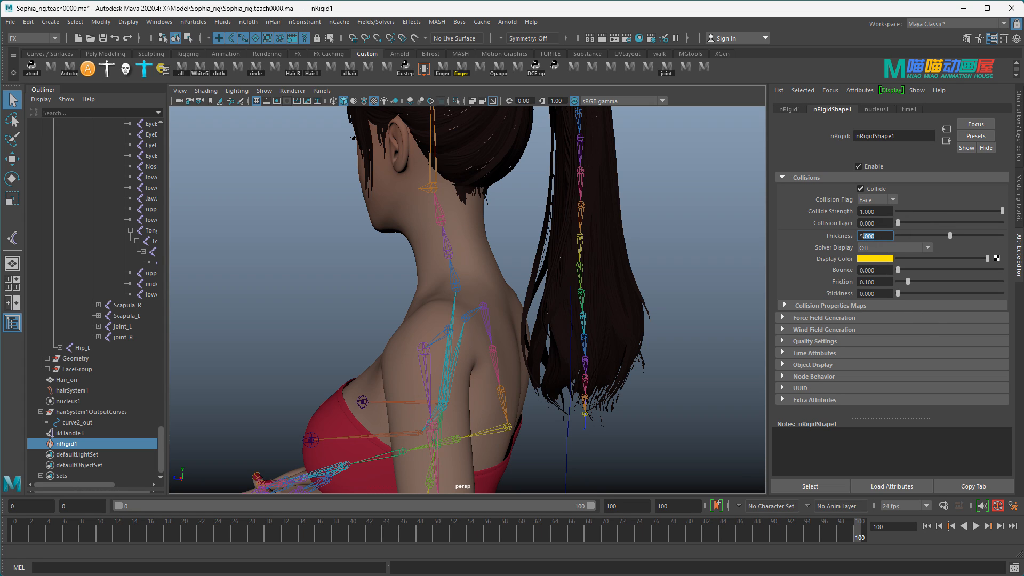
# Set the nRigid1 collision Thickness to 7 and replay the simulation to check the ponytail against the shoulder, stopping at frame 44
pyautogui.write('7')
pyautogui.press('Return')
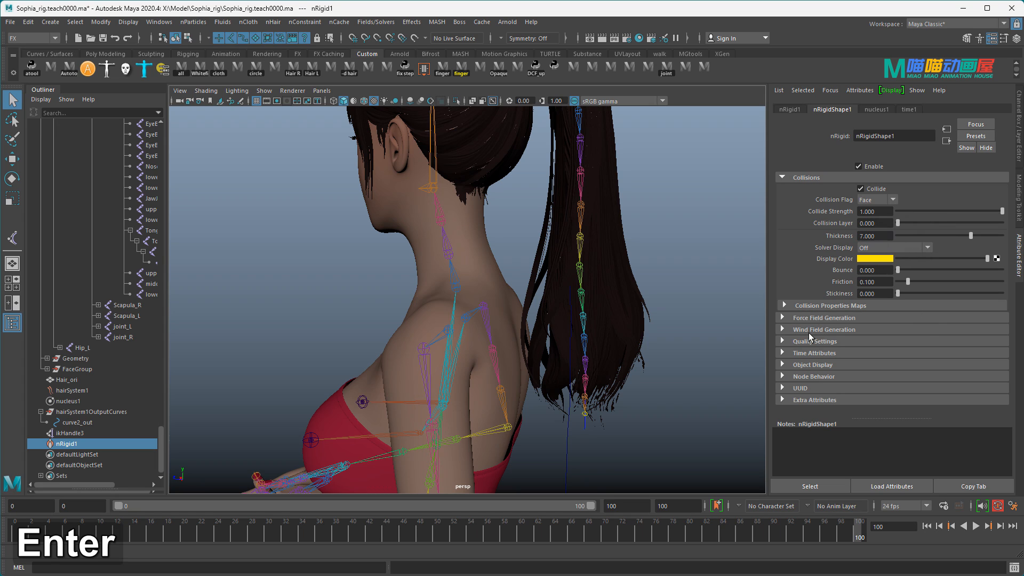
pyautogui.click(926, 526)
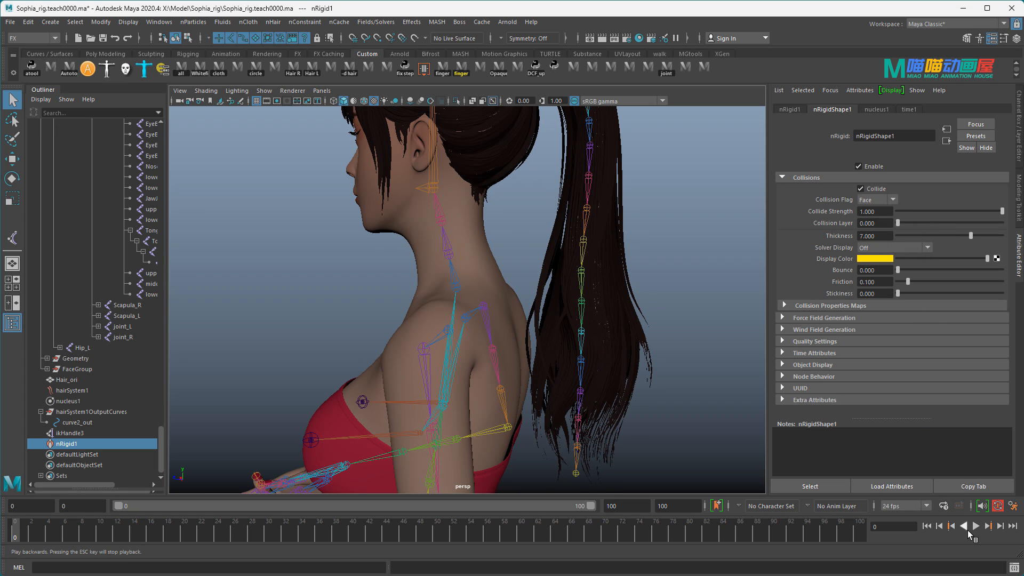
pyautogui.click(975, 526)
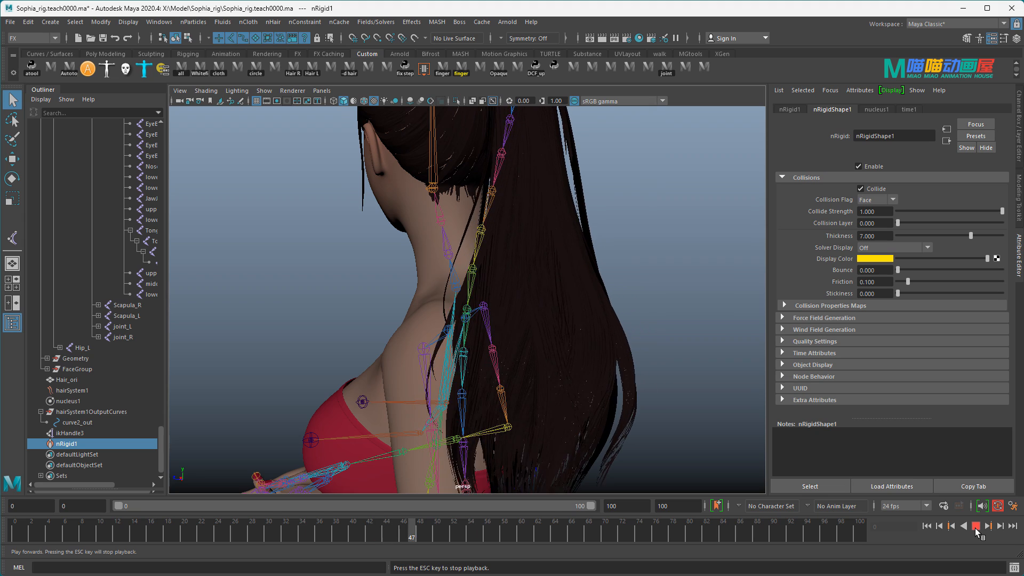
pyautogui.click(975, 526)
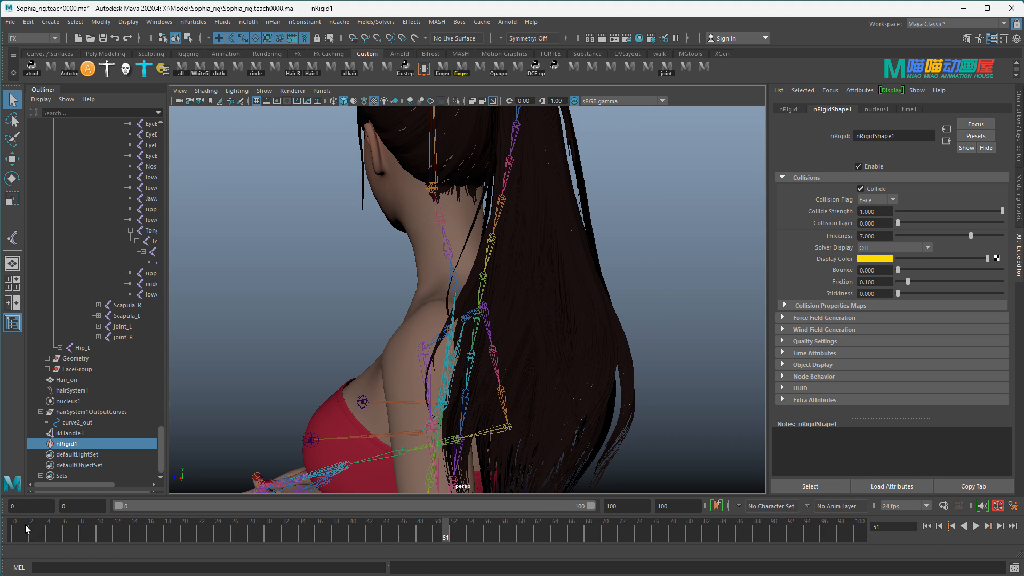
pyautogui.click(9, 531)
pyautogui.hotkey('alt', 'v')
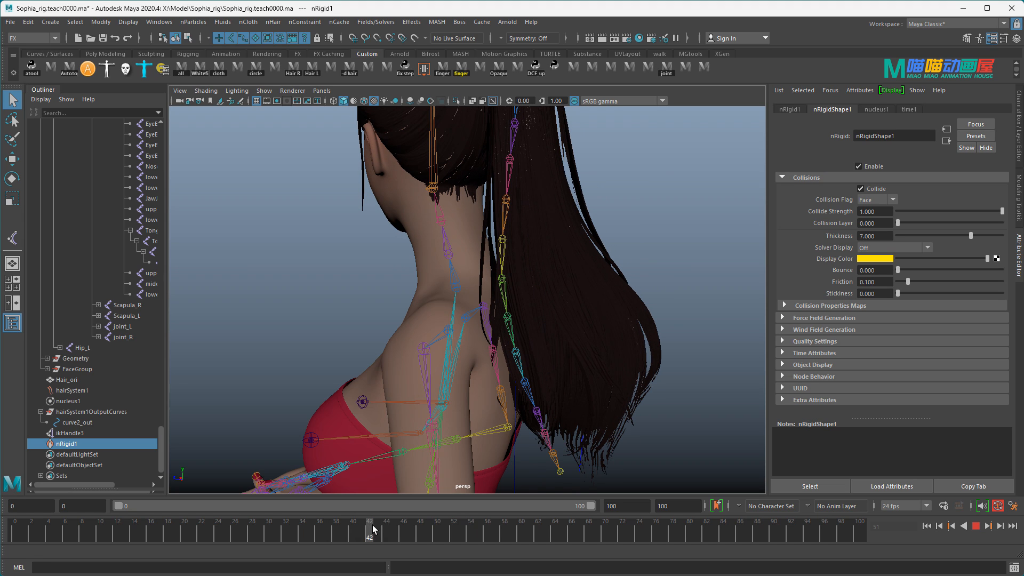
pyautogui.click(386, 528)
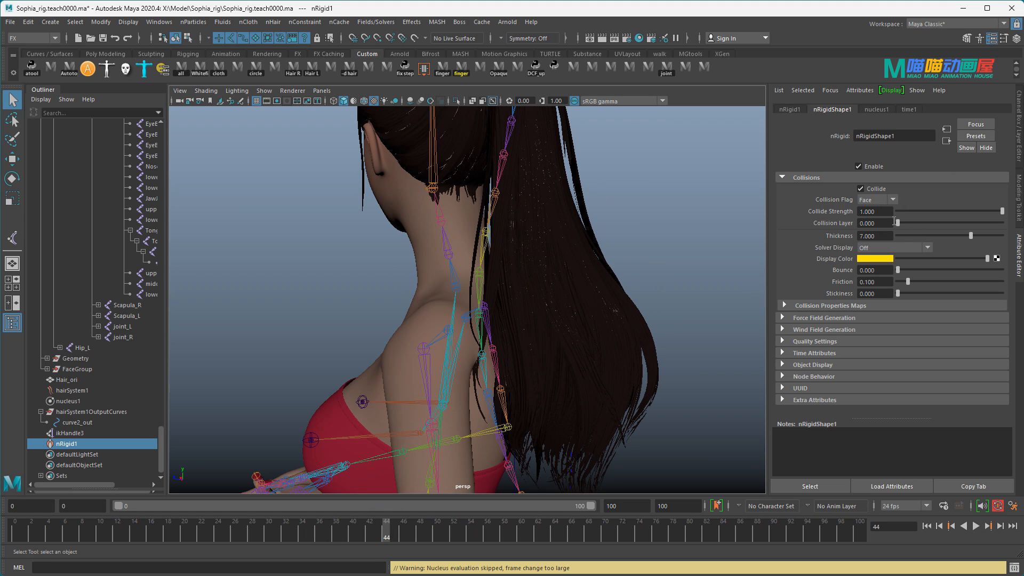
# Set the nRigid1 collision Thickness to 8, replay the simulation from frame 0, and advance to frame 41 to check the ponytail
pyautogui.write('8')
pyautogui.press('Return')
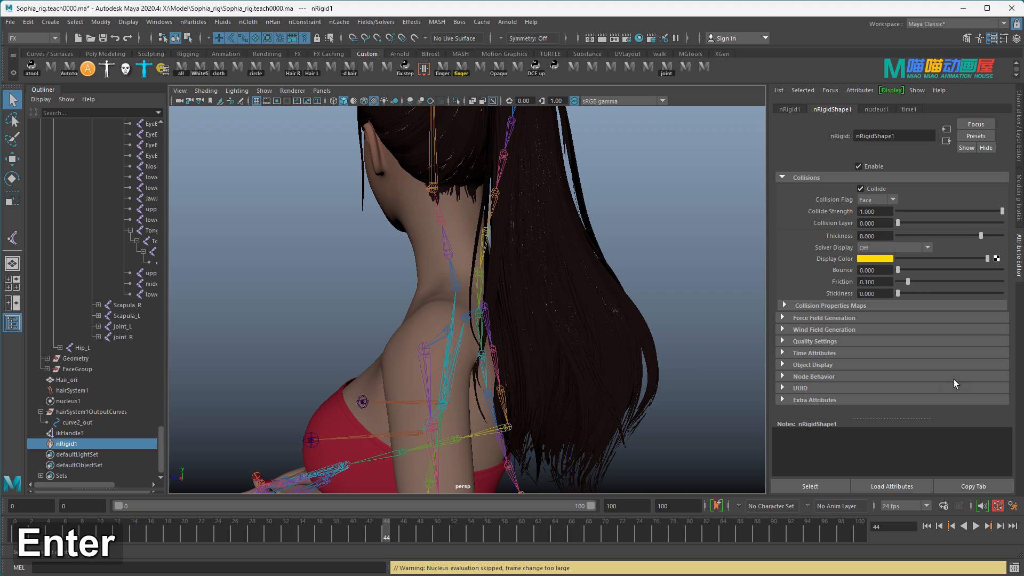
pyautogui.click(928, 526)
pyautogui.click(976, 526)
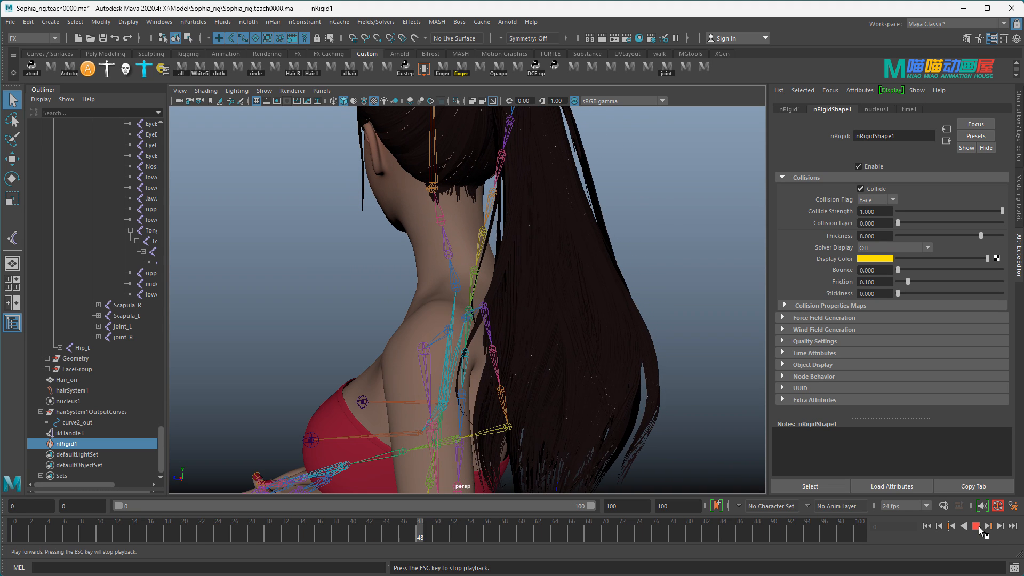
pyautogui.click(976, 526)
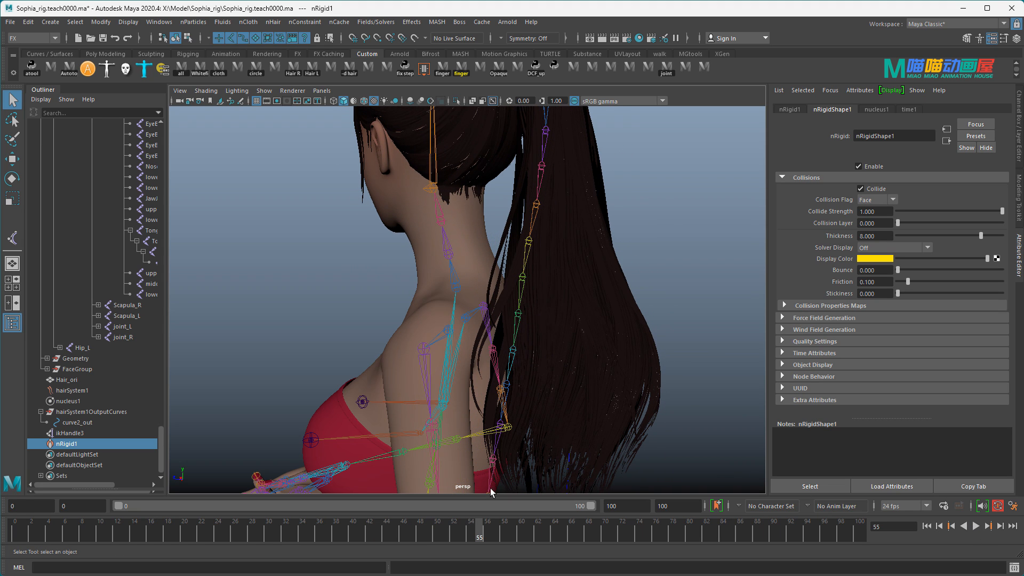
pyautogui.moveTo(456, 528); pyautogui.dragTo(312, 511)
pyautogui.moveTo(11, 528); pyautogui.dragTo(361, 543)
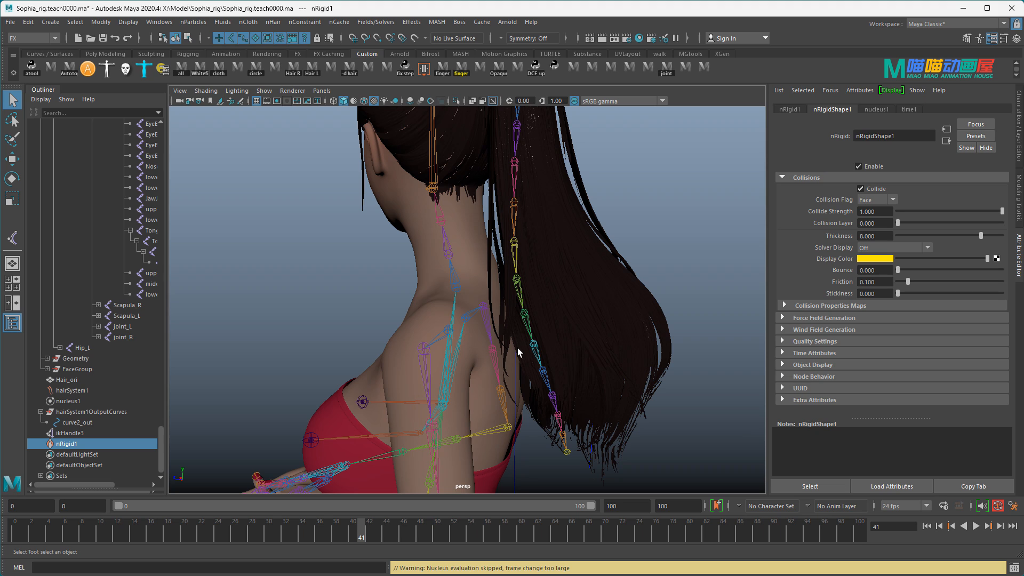
# Play the simulation from behind the character to check the ponytail's collision with the back, and rewind to frame 0
pyautogui.keyDown('alt'); pyautogui.moveTo(517, 348); pyautogui.dragTo(475, 297); pyautogui.keyUp('alt')
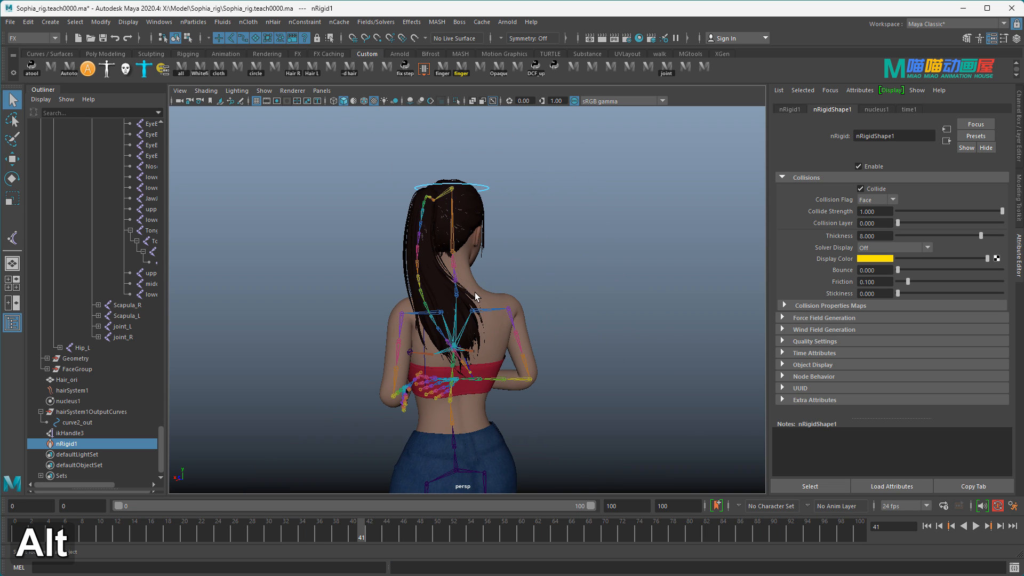
pyautogui.keyDown('alt'); pyautogui.moveTo(560, 403); pyautogui.dragTo(497, 346, button='middle'); pyautogui.keyUp('alt')
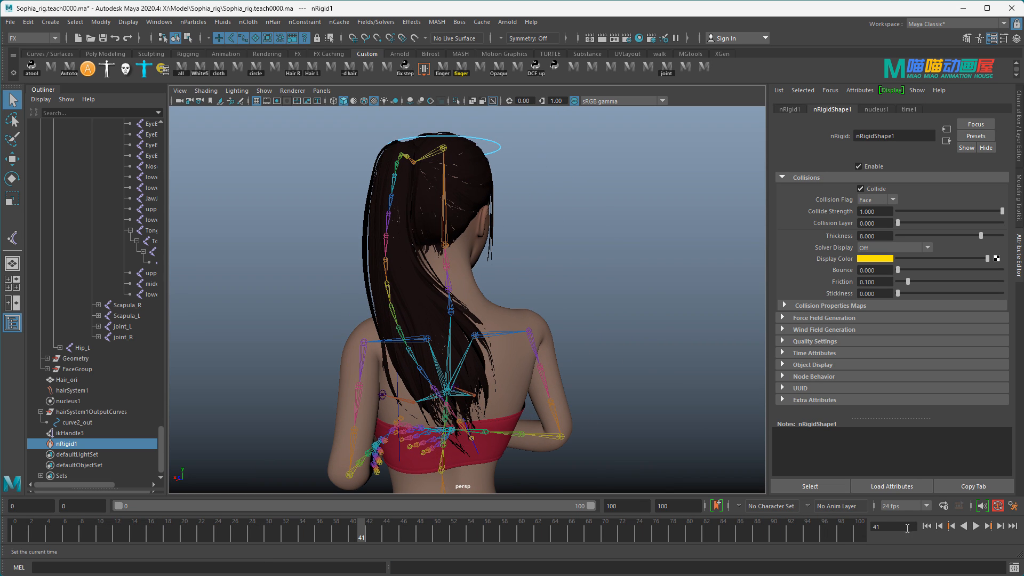
pyautogui.click(927, 526)
pyautogui.click(975, 526)
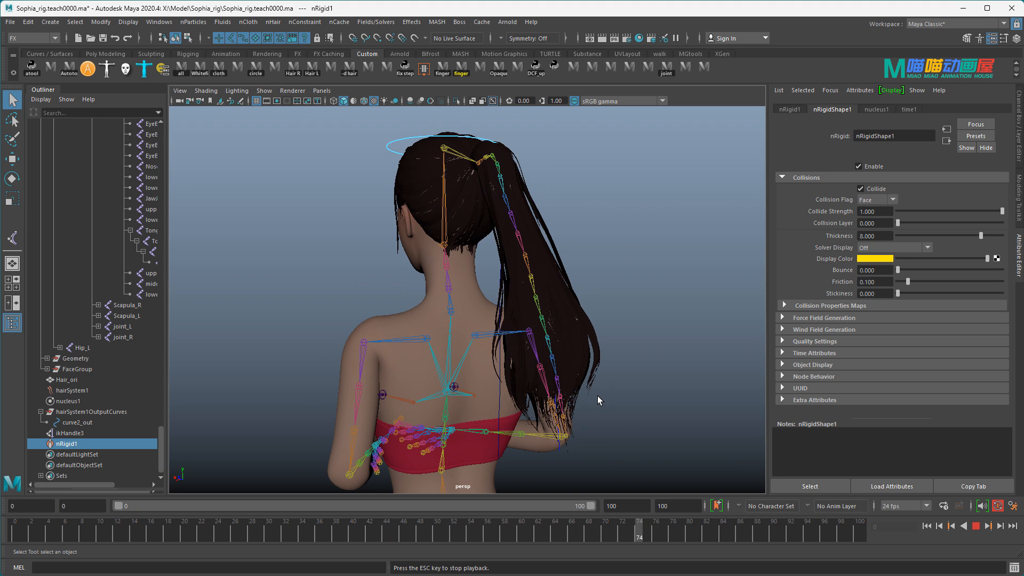
pyautogui.click(974, 526)
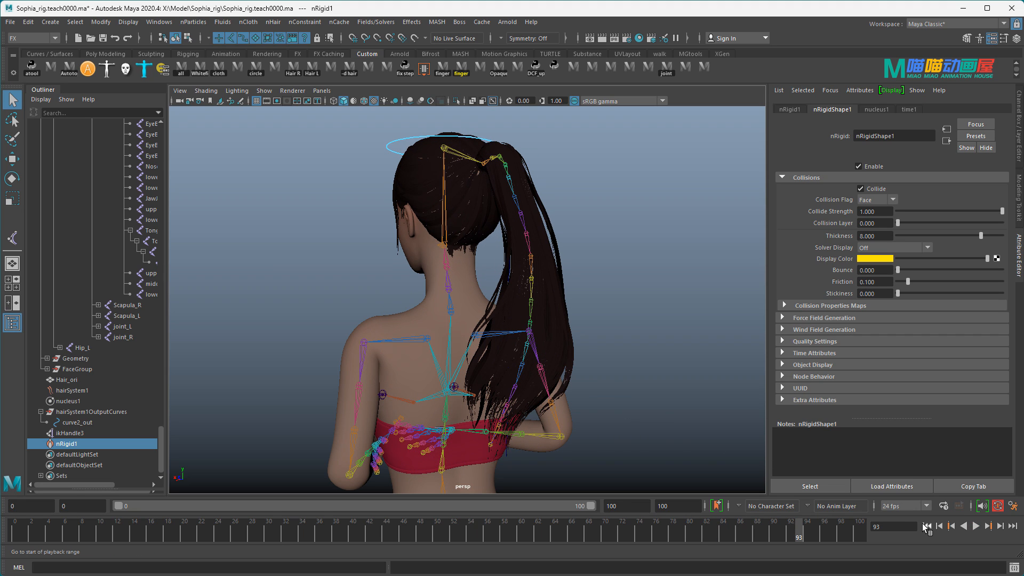
pyautogui.click(926, 526)
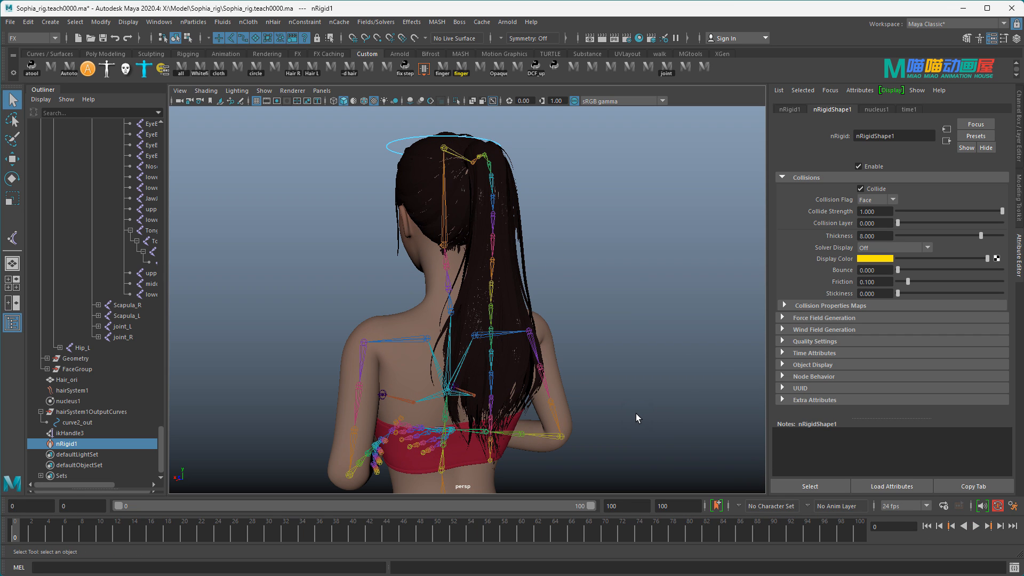
# Select the head control curve FKHead_M above the head and bring up its channels
pyautogui.keyDown('alt'); pyautogui.moveTo(467, 301); pyautogui.dragTo(497, 281, button='middle'); pyautogui.keyUp('alt')
pyautogui.keyDown('alt'); pyautogui.moveTo(497, 281); pyautogui.dragTo(552, 244); pyautogui.keyUp('alt')
pyautogui.moveTo(551, 201); pyautogui.dragTo(510, 228)
pyautogui.keyDown('alt'); pyautogui.moveTo(510, 228); pyautogui.dragTo(533, 233, button='middle'); pyautogui.keyUp('alt')
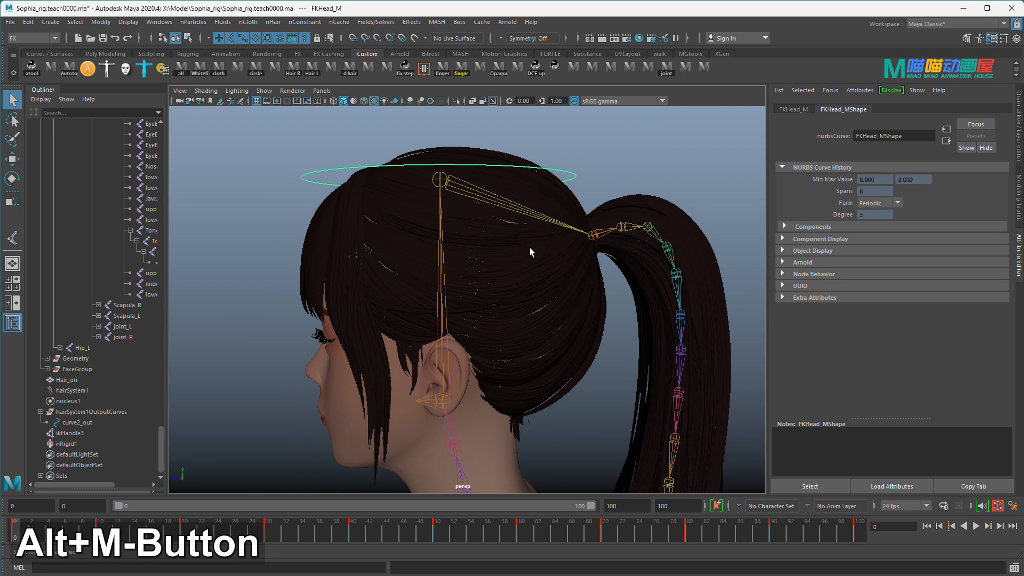
pyautogui.hotkey('ctrl', 'a')
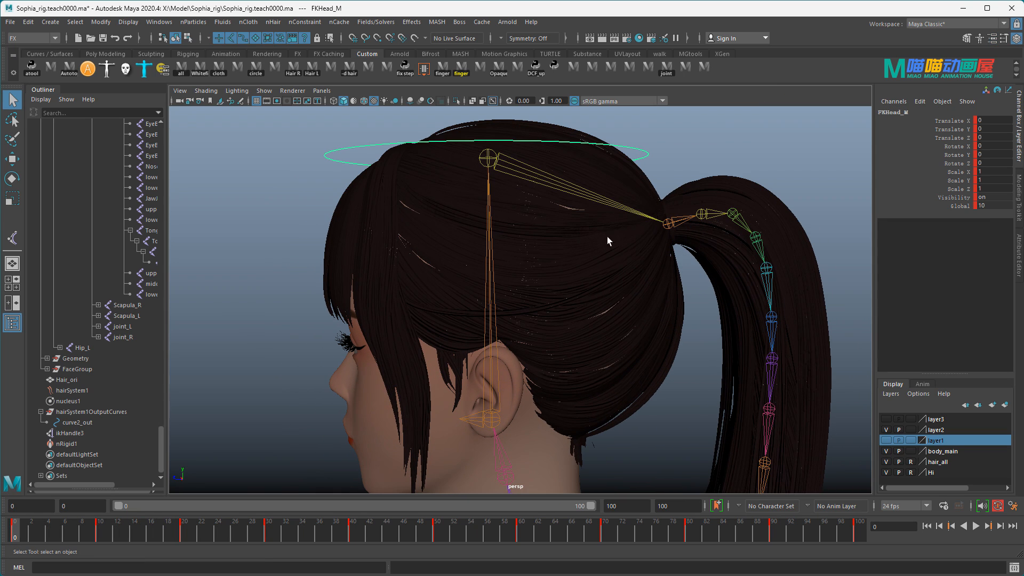
# Start adding an attribute to FKHead_M with the long name "hair dynamic"
pyautogui.click(922, 98)
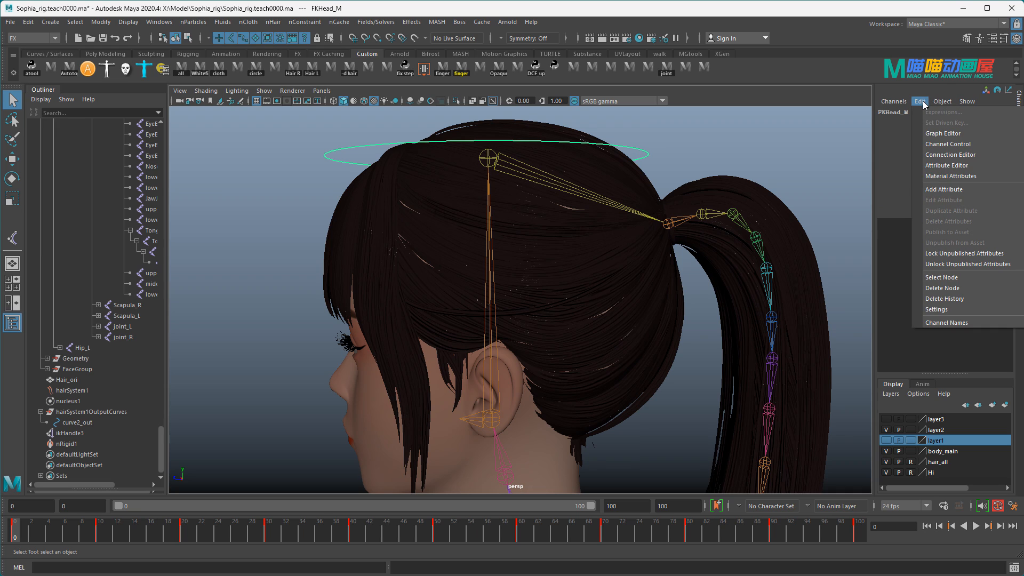
pyautogui.click(939, 191)
pyautogui.click(379, 227)
pyautogui.write('hair')
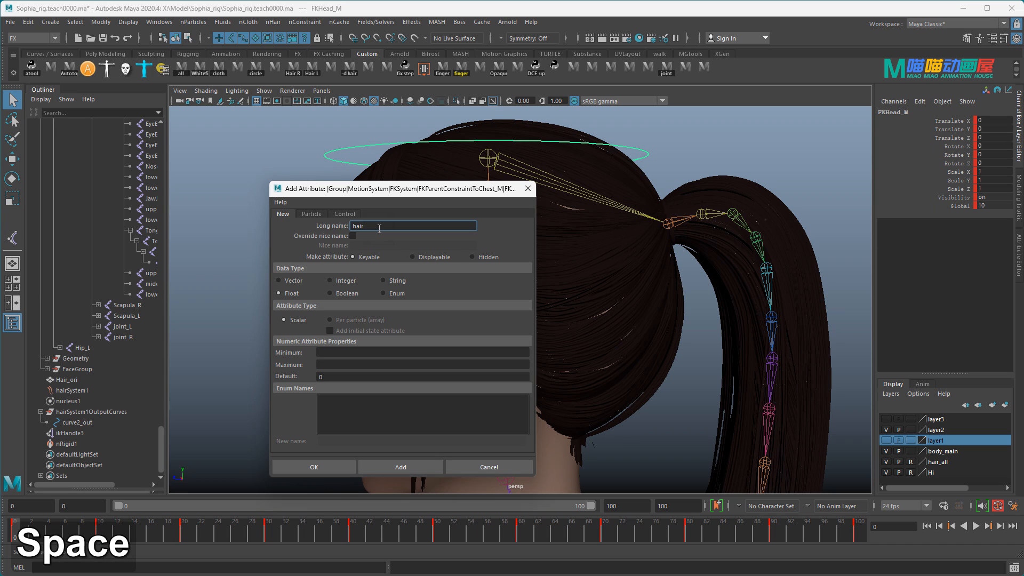
pyautogui.press('shift')
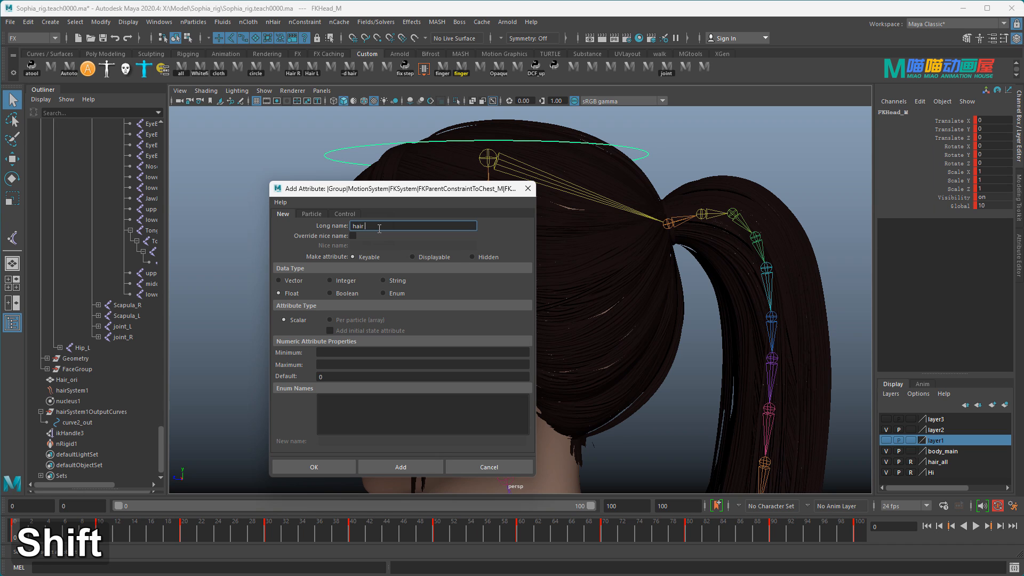
pyautogui.write('dynam')
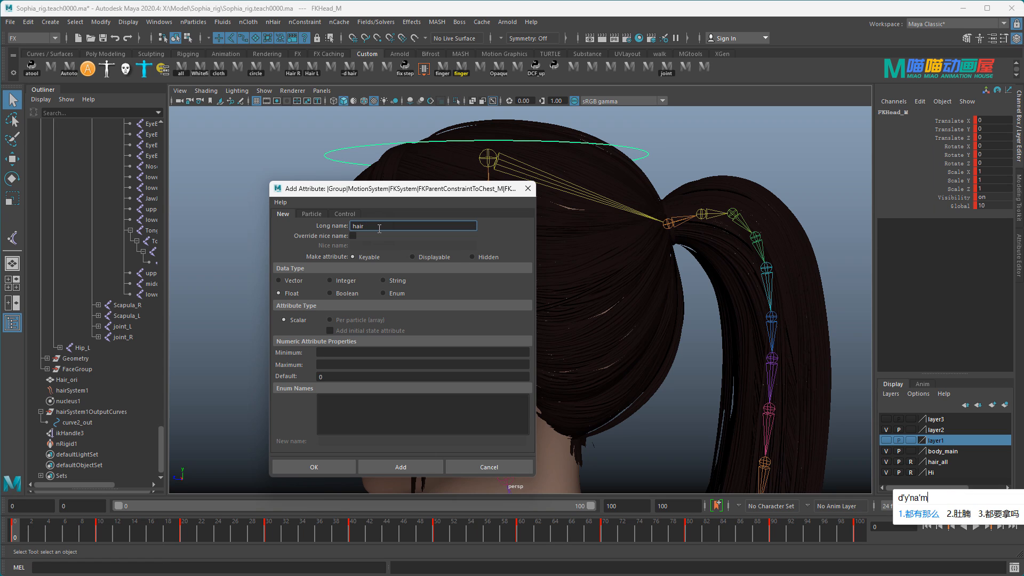
pyautogui.write('4')
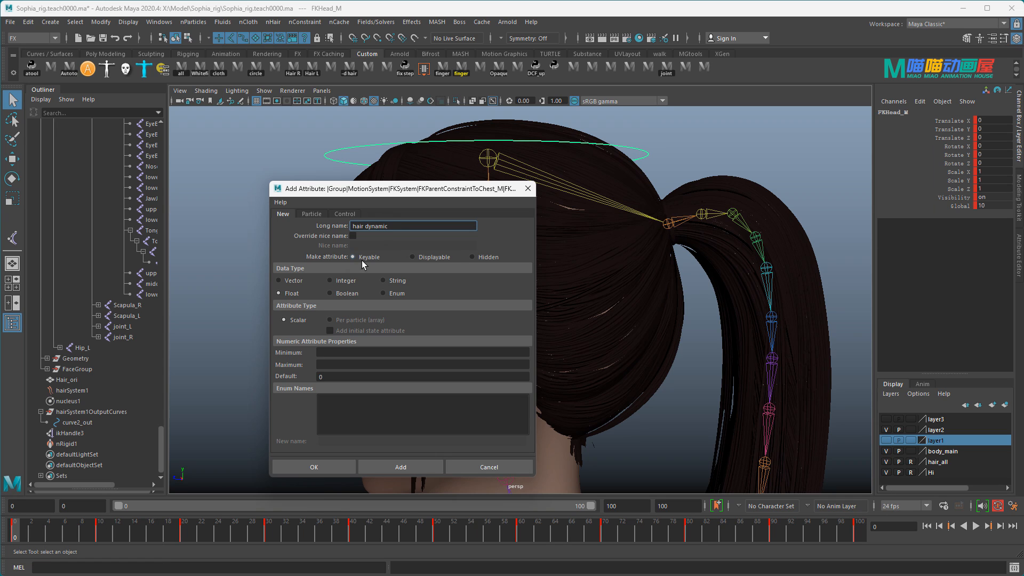
# Make the new attribute an integer with minimum 0, maximum 1 and default 0, and create it
pyautogui.click(345, 281)
pyautogui.click(335, 352)
pyautogui.write('0')
pyautogui.click(328, 365)
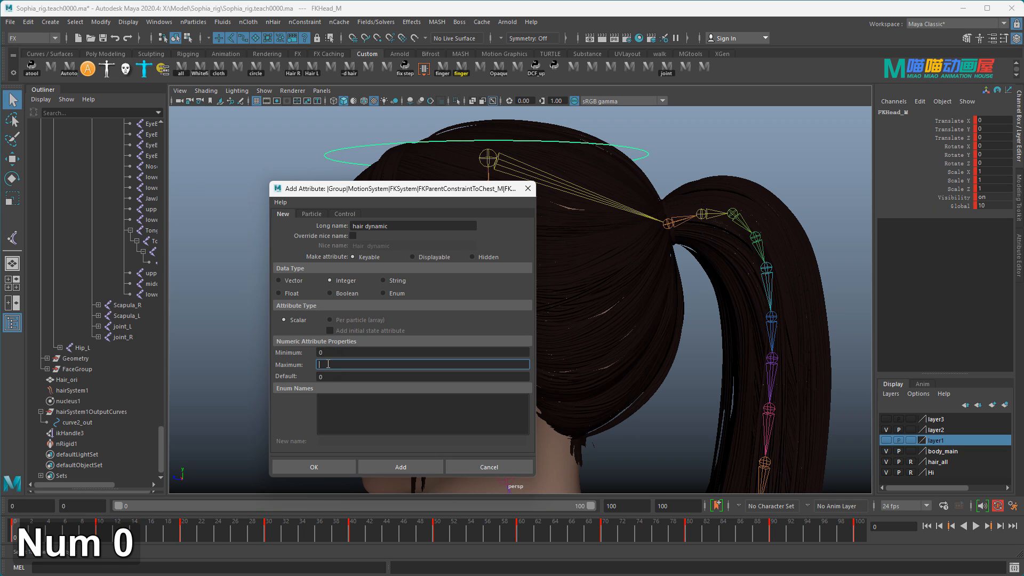
pyautogui.write('1')
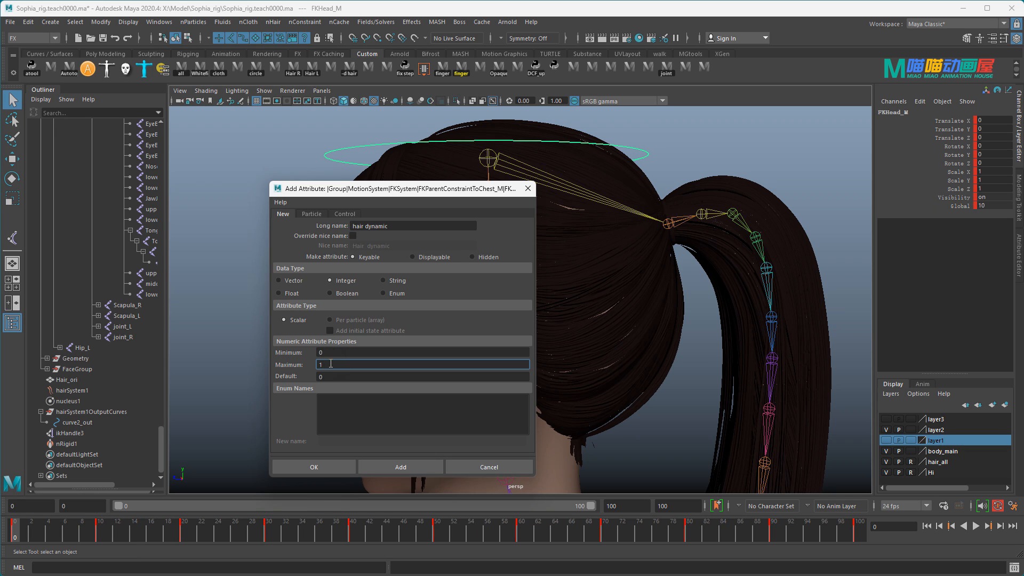
pyautogui.press('Tab')
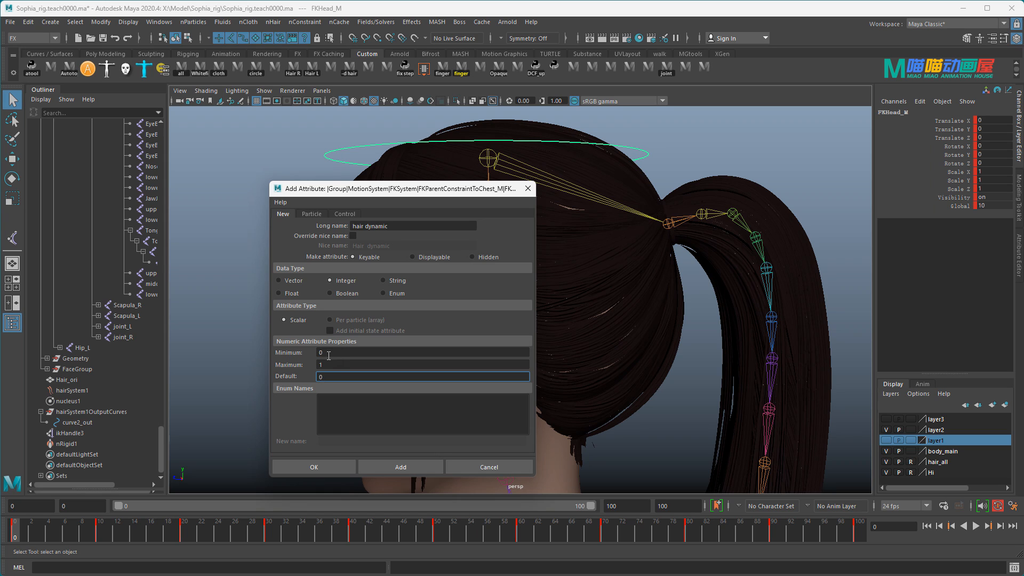
pyautogui.click(317, 468)
# Copy the full name FKHead_M.hairdynamic from the Expression Editor and close the editor
pyautogui.click(953, 214)
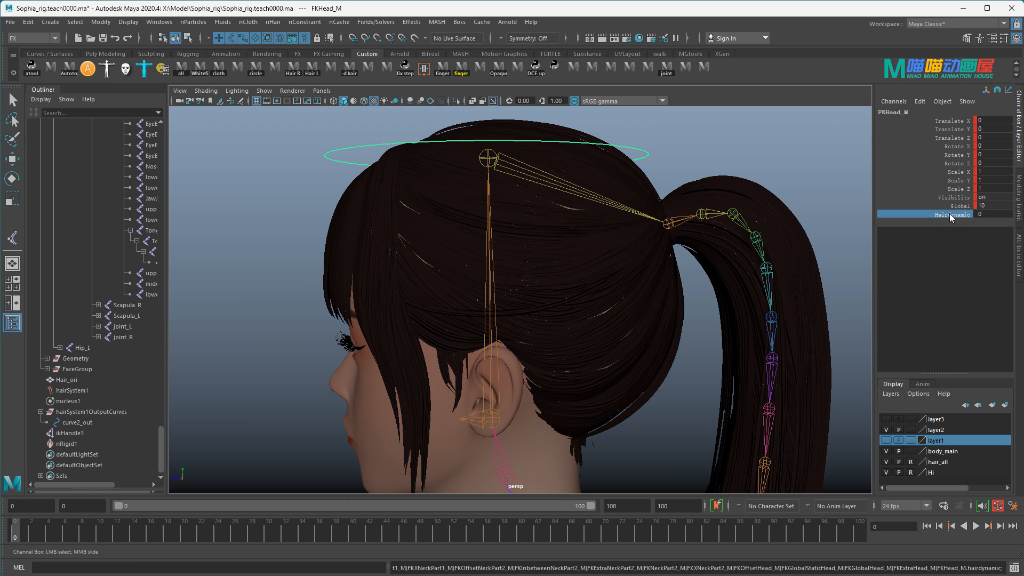
pyautogui.click(919, 101)
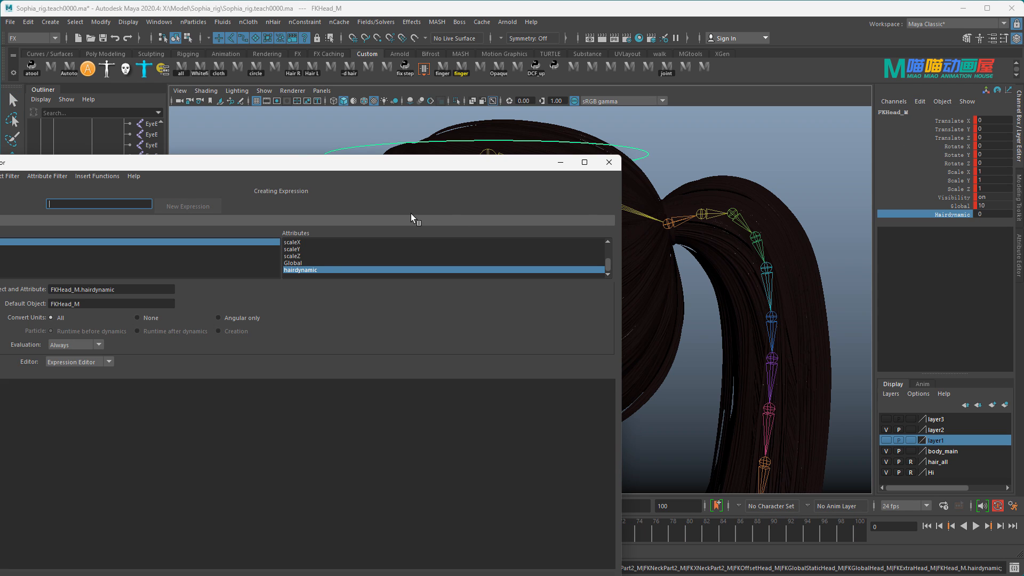
pyautogui.moveTo(277, 162); pyautogui.dragTo(490, 83)
pyautogui.moveTo(337, 211); pyautogui.dragTo(284, 202)
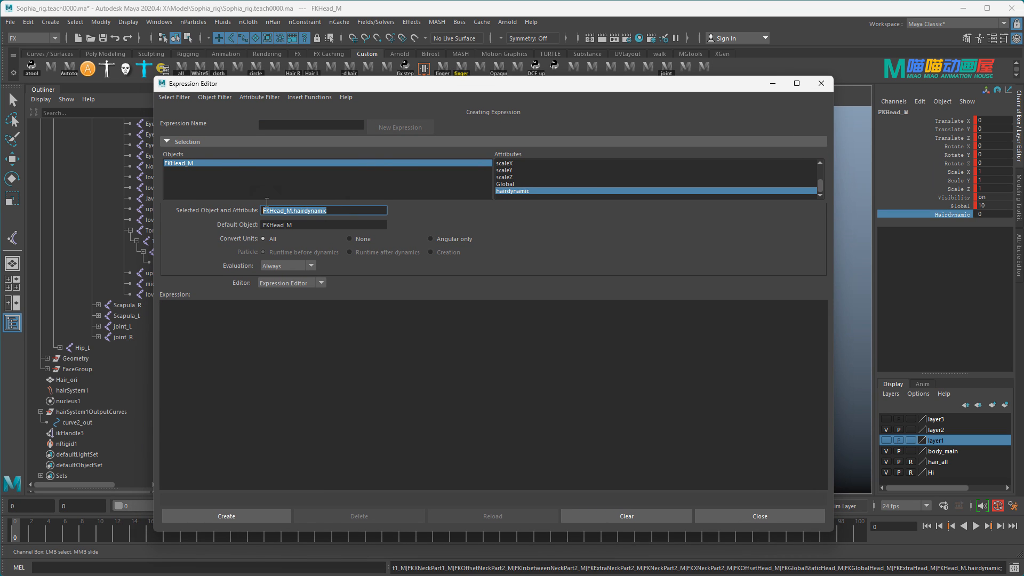
pyautogui.hotkey('ctrl', 'c')
pyautogui.click(821, 83)
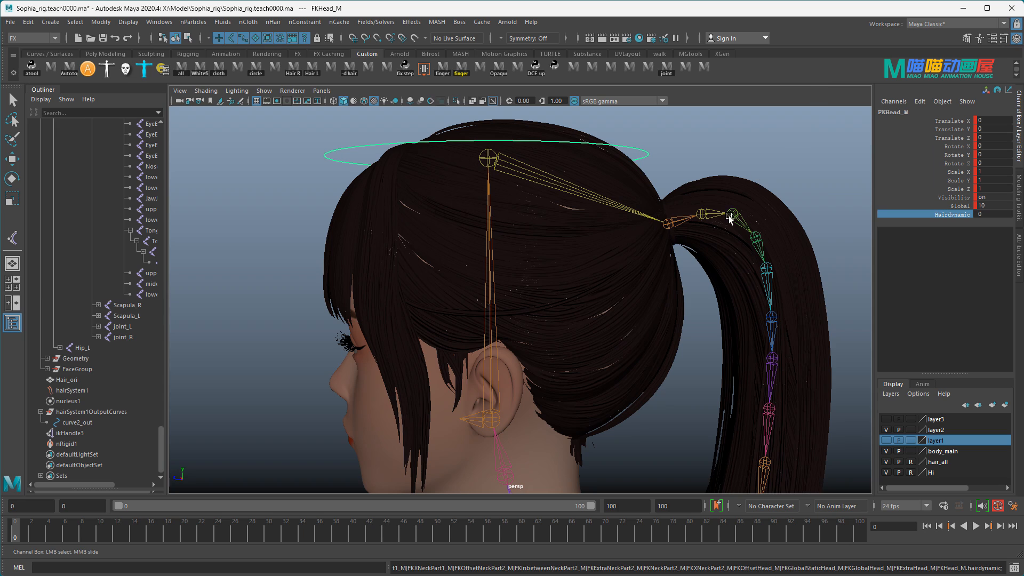
# Select hairSystem1 and switch its Simulation Method to Off, followed by the Dynamic Follicles option
pyautogui.click(78, 392)
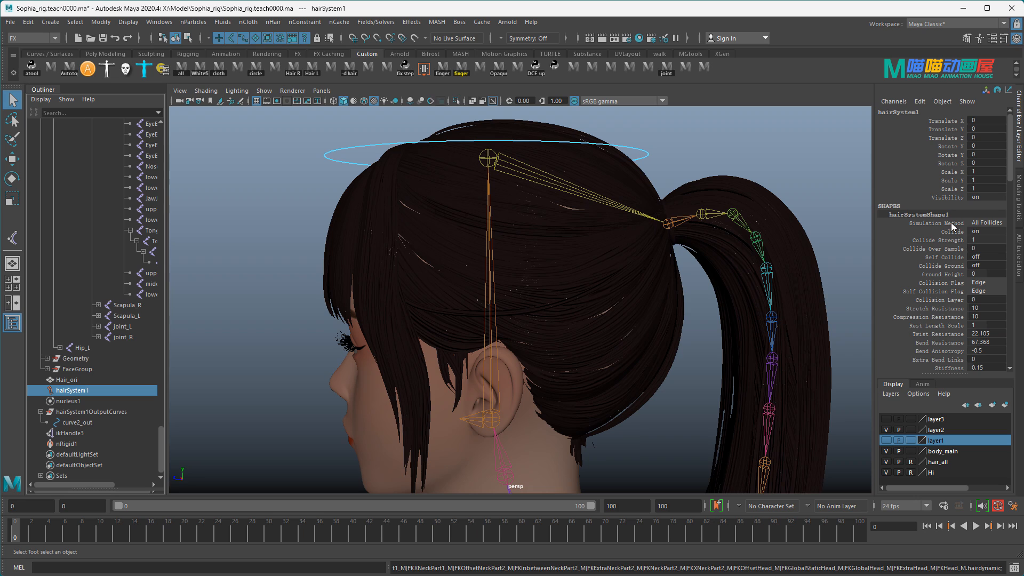
pyautogui.click(986, 222)
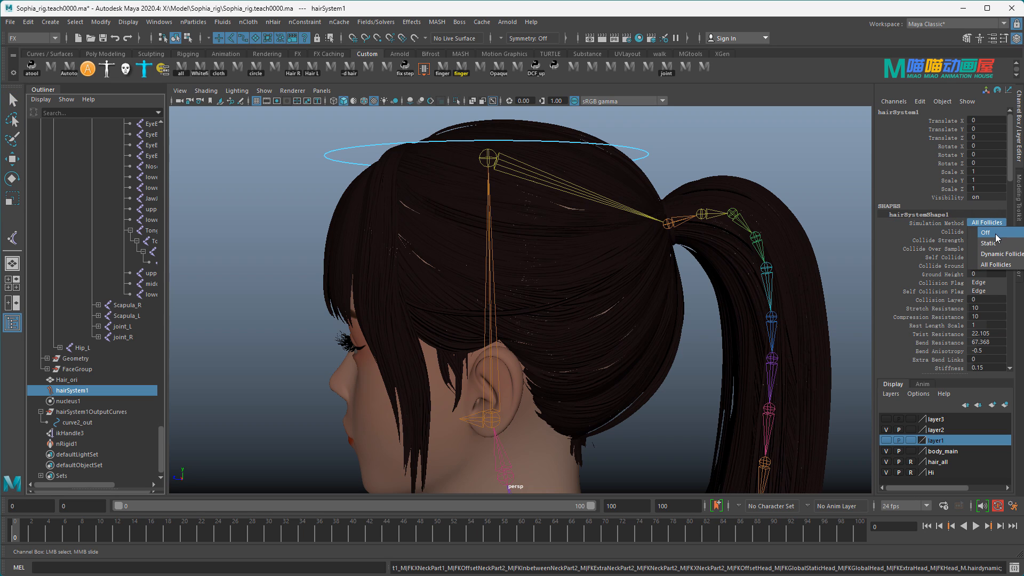
pyautogui.click(995, 236)
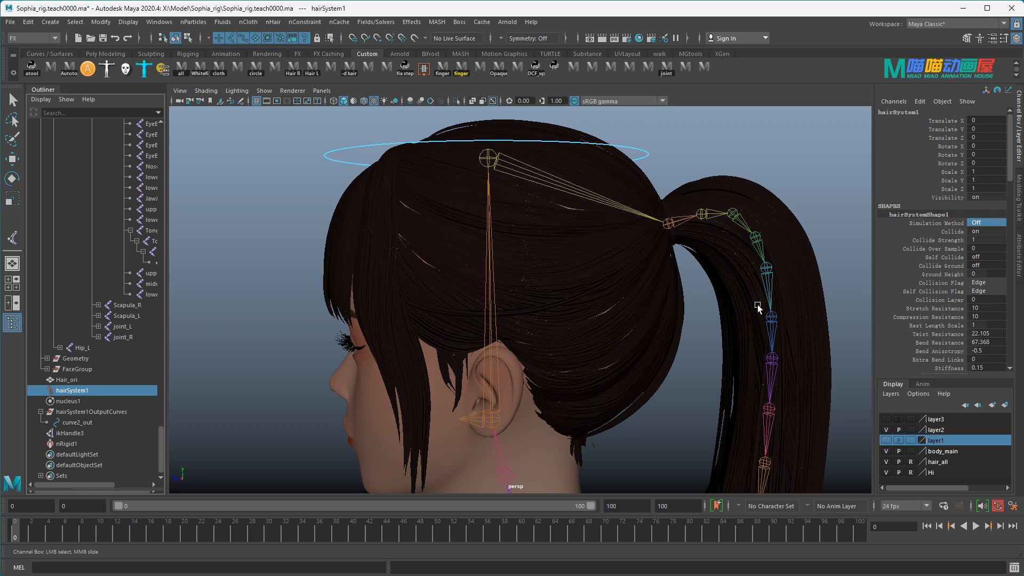
pyautogui.click(979, 224)
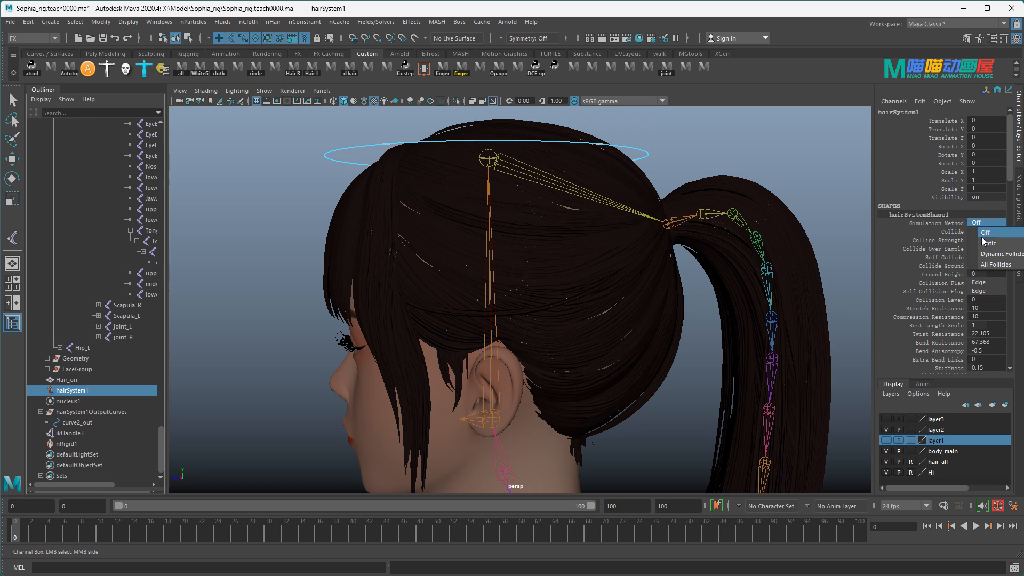
pyautogui.click(990, 252)
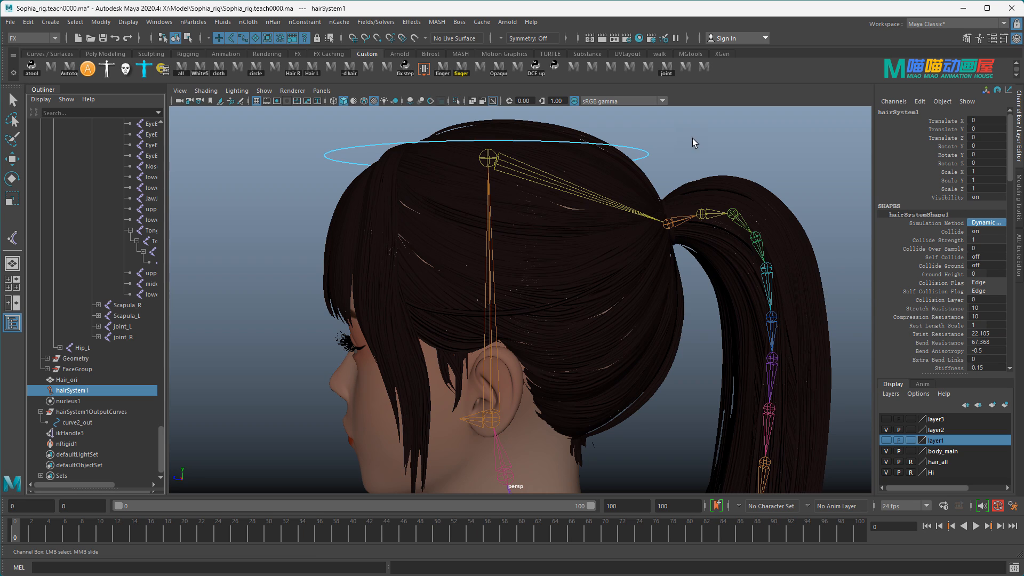
# Open the Expression Editor for the Simulation Method attribute of hairSystemShape1
pyautogui.click(637, 145)
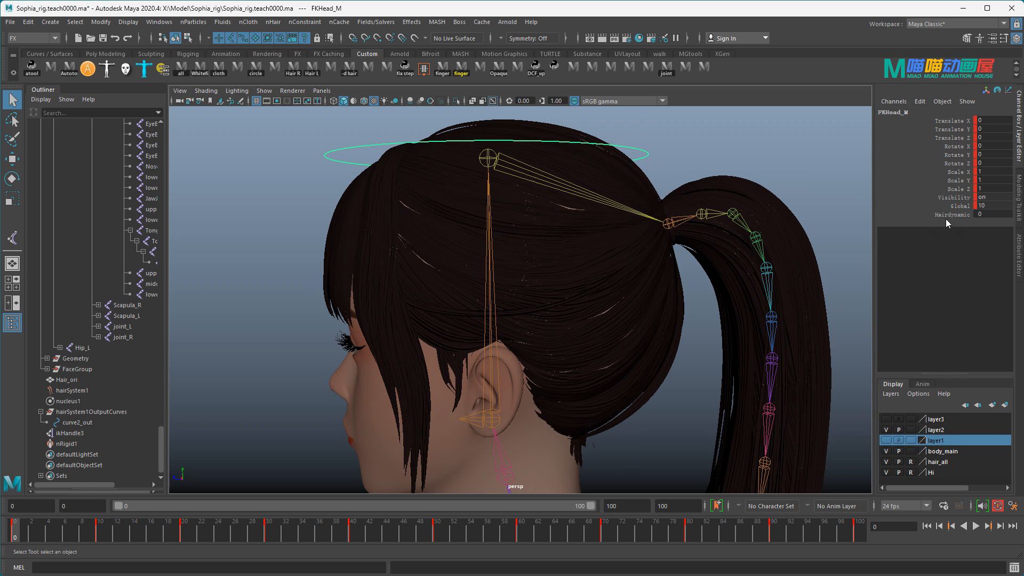
pyautogui.click(80, 391)
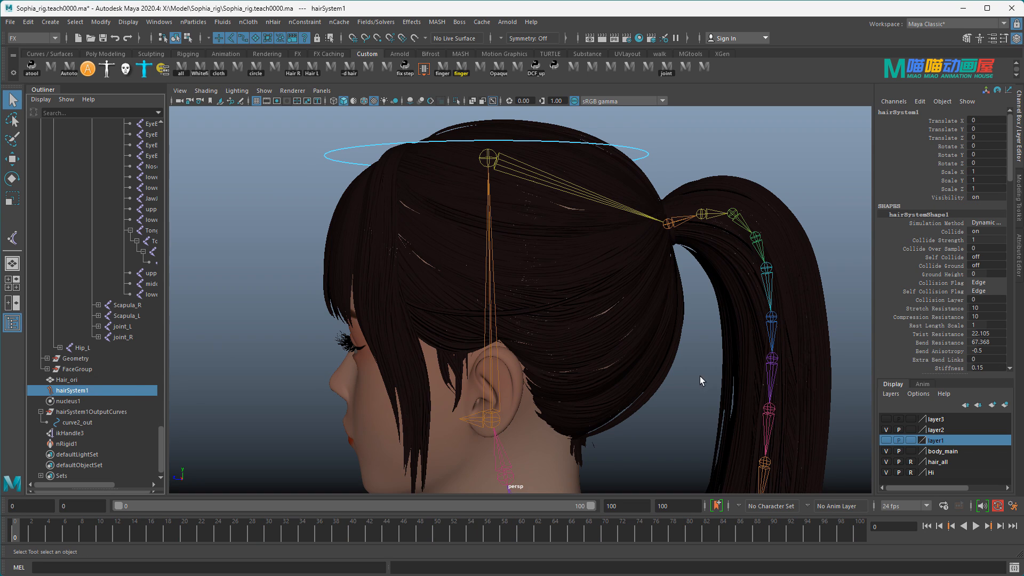
pyautogui.click(949, 224)
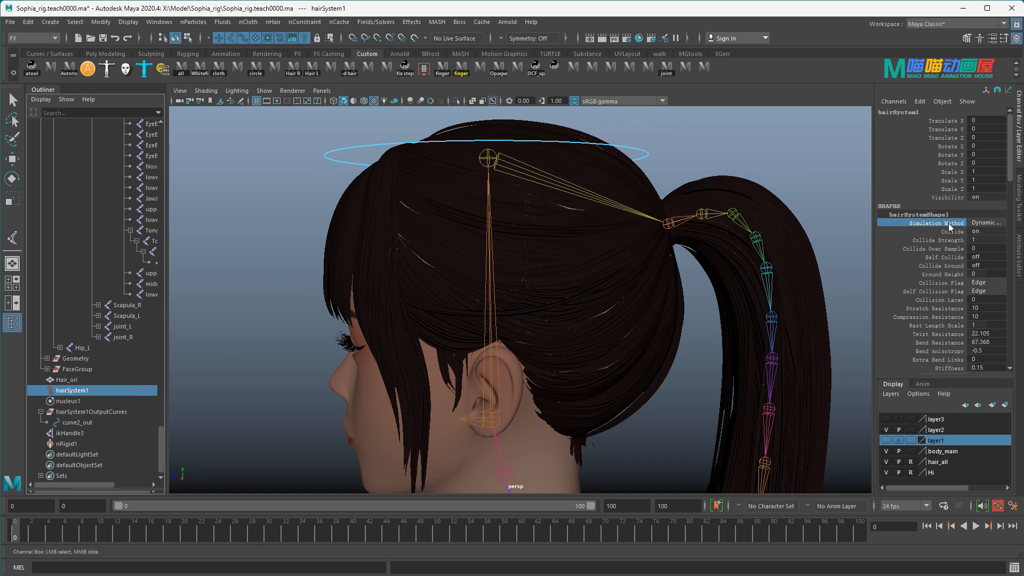
pyautogui.click(920, 101)
pyautogui.click(932, 113)
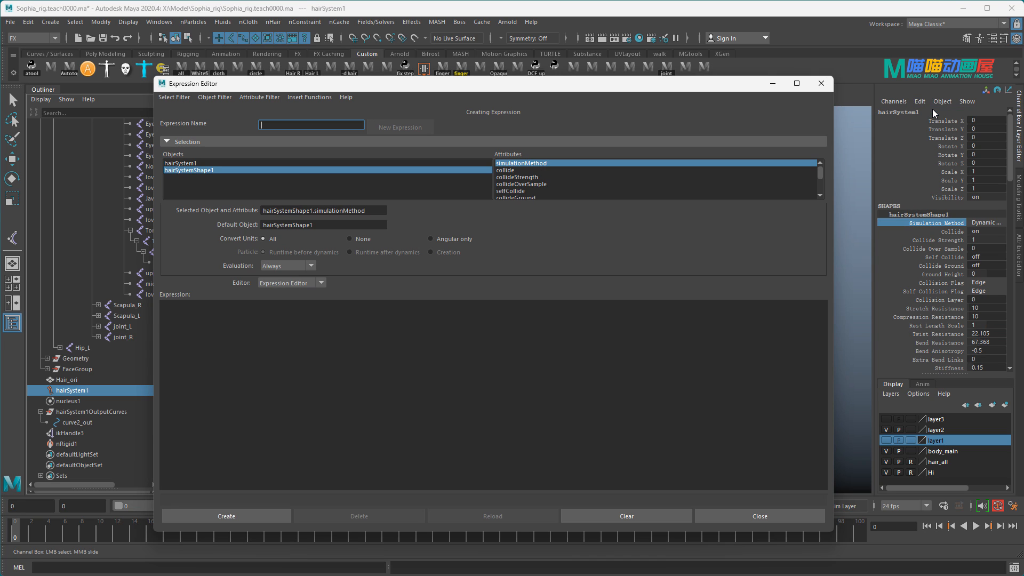
# Write the condition if(FKHead_M.hairdynamic==0) in the expression, followed by an empty pair of curly braces
pyautogui.click(368, 342)
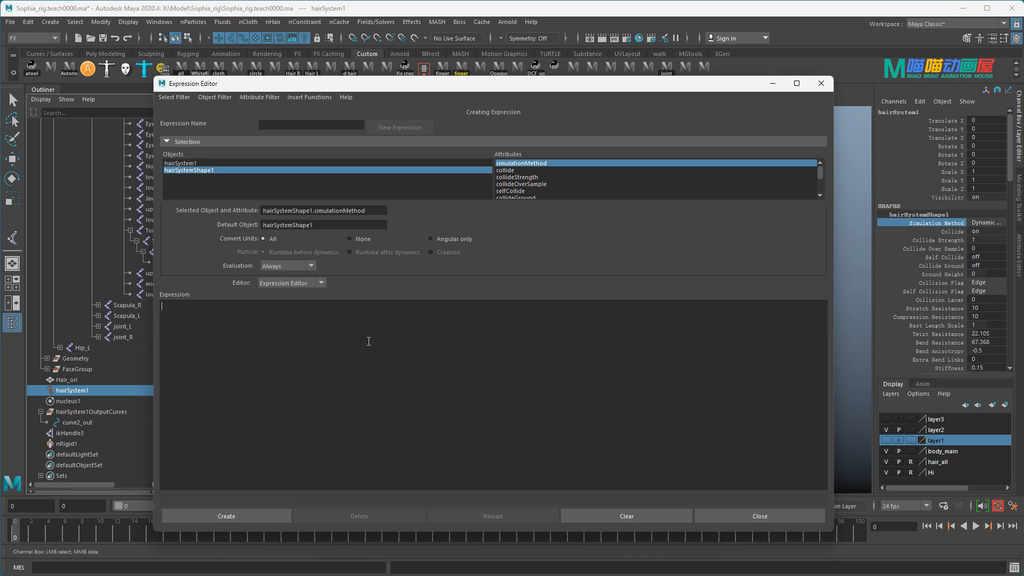
pyautogui.write('if()')
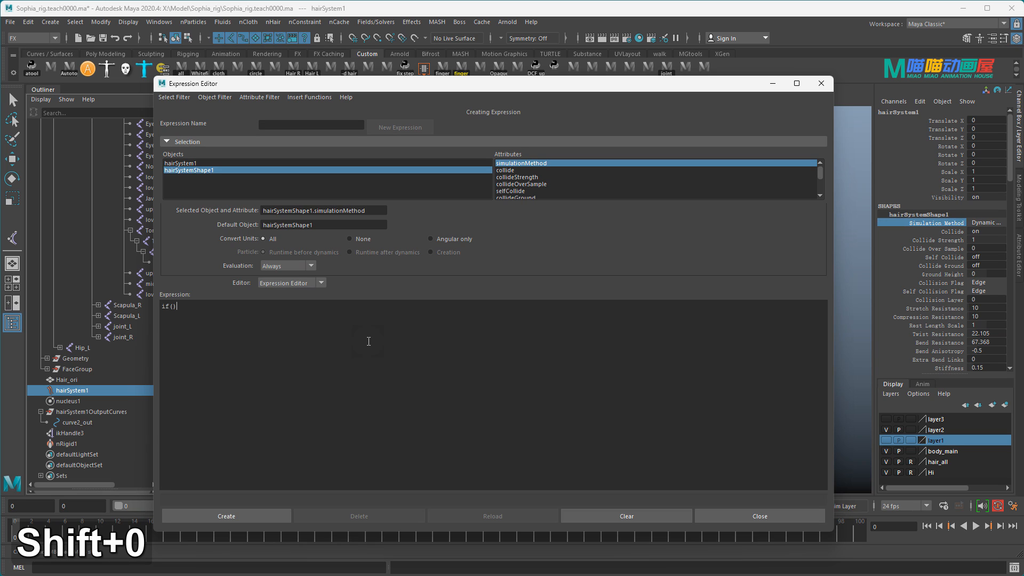
pyautogui.hotkey('ctrl', 'v')
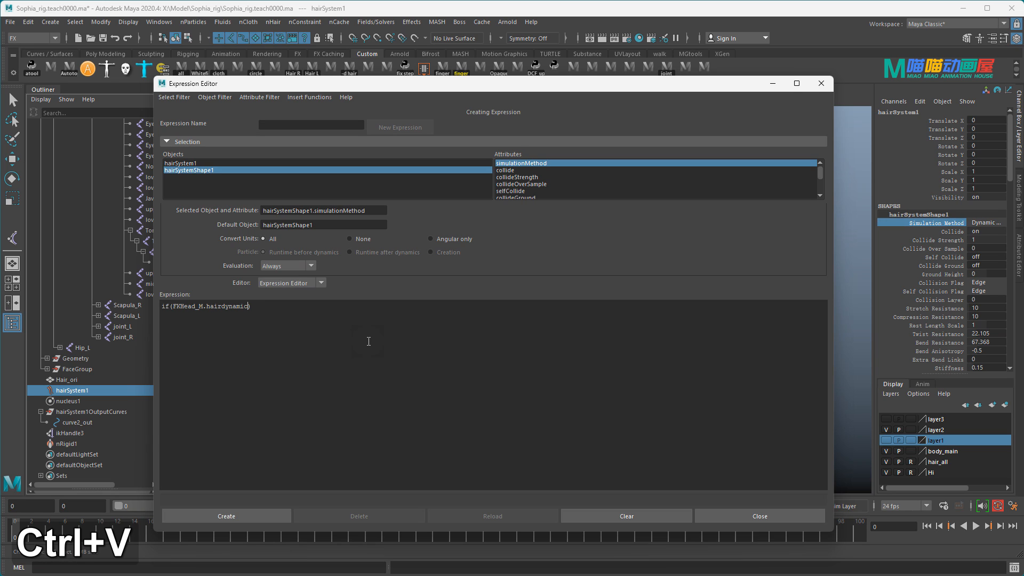
pyautogui.write('==0')
pyautogui.press('Right')
pyautogui.press('Return')
pyautogui.write('{')
pyautogui.press('Return')
pyautogui.press('Return')
pyautogui.write('}')
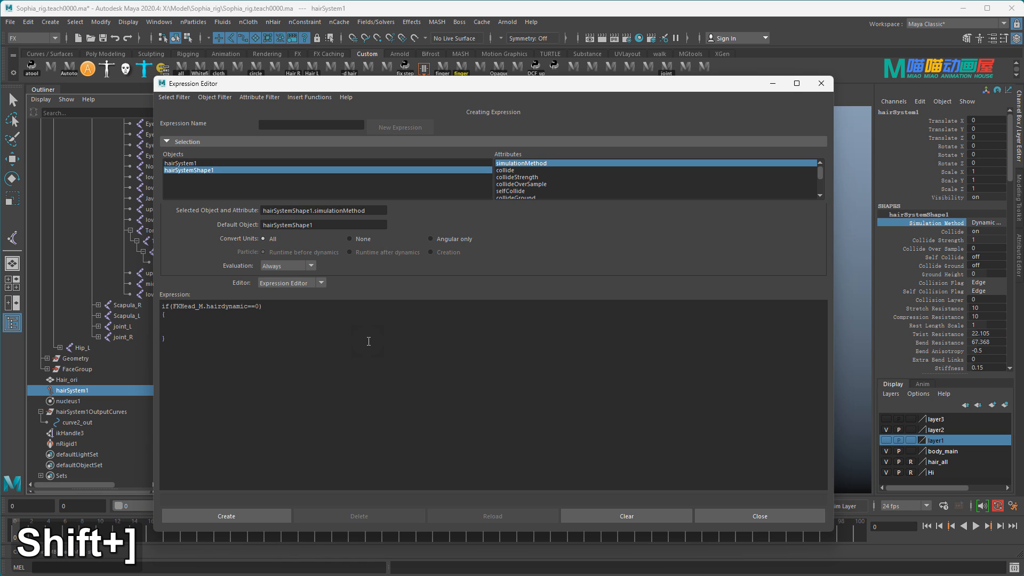
# Inside the braces of the ==0 condition, add the line hairSystemShape1.simulationMethod = 0;
pyautogui.press('Up')
pyautogui.moveTo(377, 212); pyautogui.dragTo(326, 198)
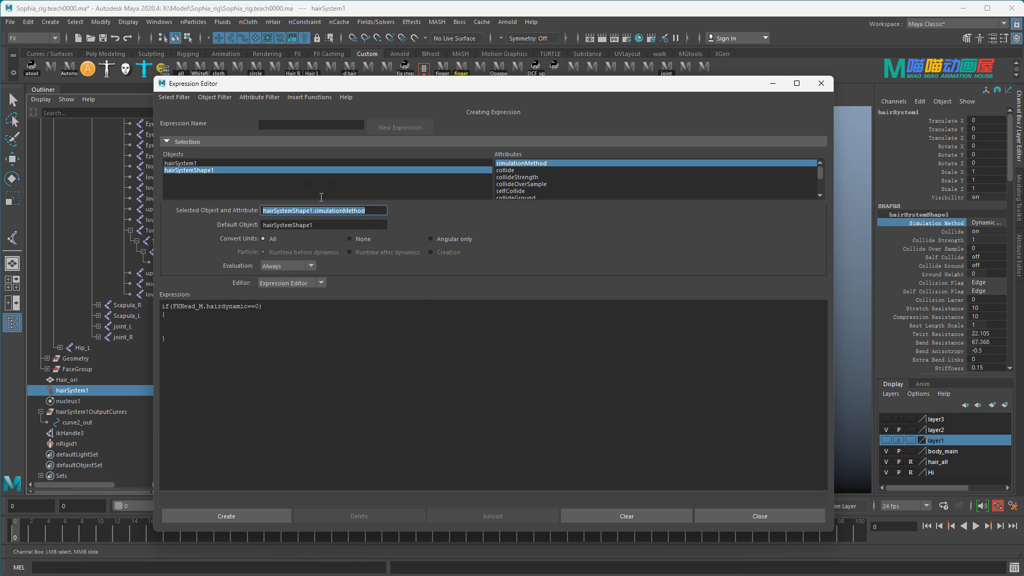
pyautogui.hotkey('ctrl', 'c')
pyautogui.click(177, 325)
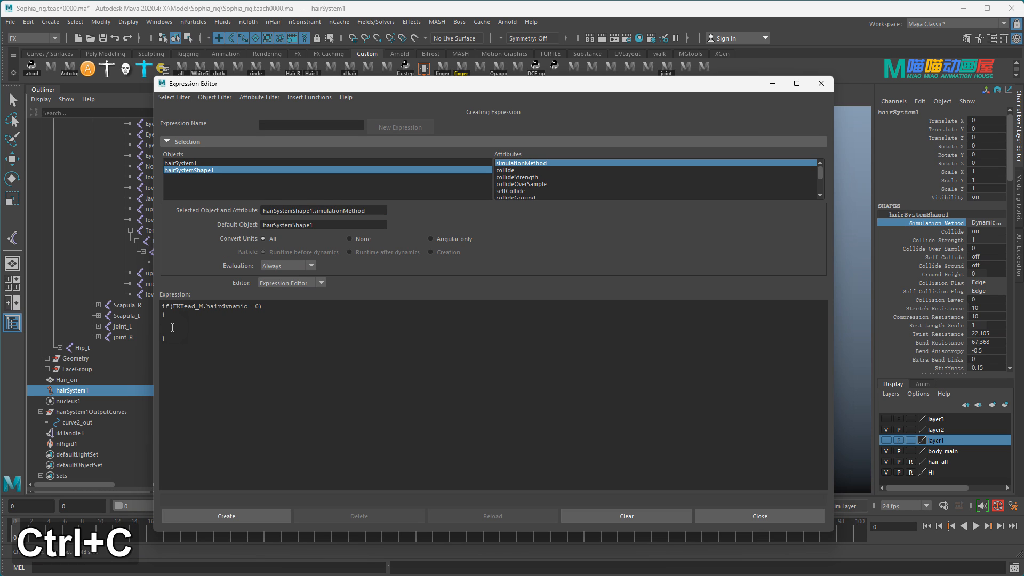
pyautogui.hotkey('ctrl', 'v')
pyautogui.write('= ')
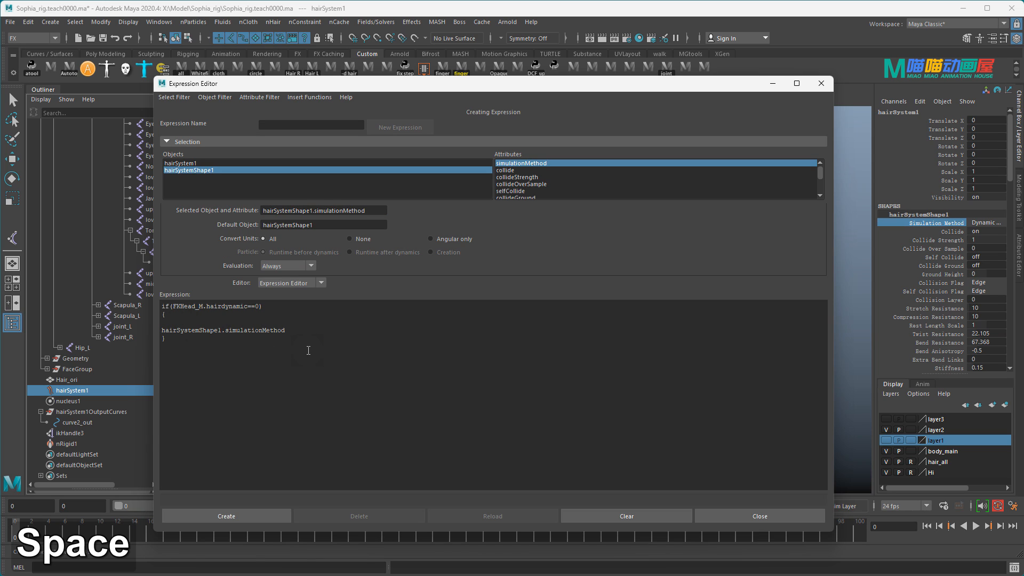
pyautogui.write('0;')
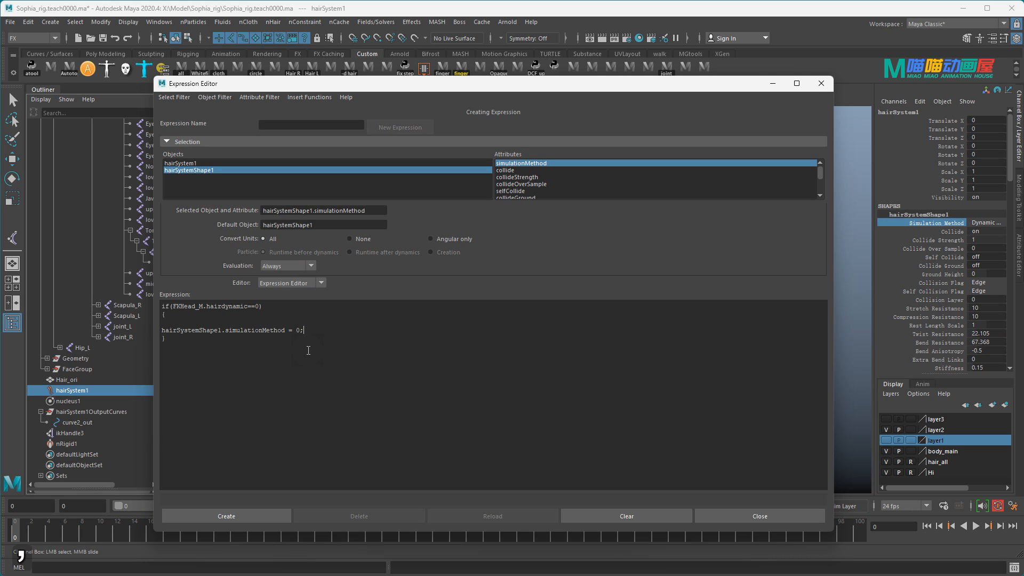
# Copy the condition below the first block as if(FKHead_M.hairdynamic==1) with its own empty curly braces
pyautogui.moveTo(168, 315); pyautogui.dragTo(162, 306)
pyautogui.hotkey('ctrl', 'c')
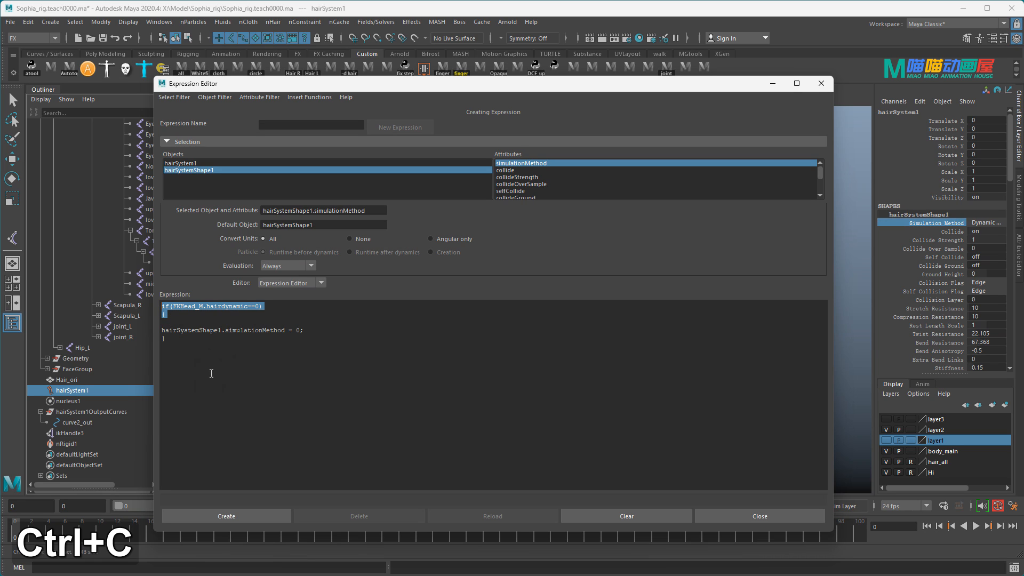
pyautogui.click(179, 371)
pyautogui.press('Return')
pyautogui.hotkey('ctrl', 'v')
pyautogui.press('Return')
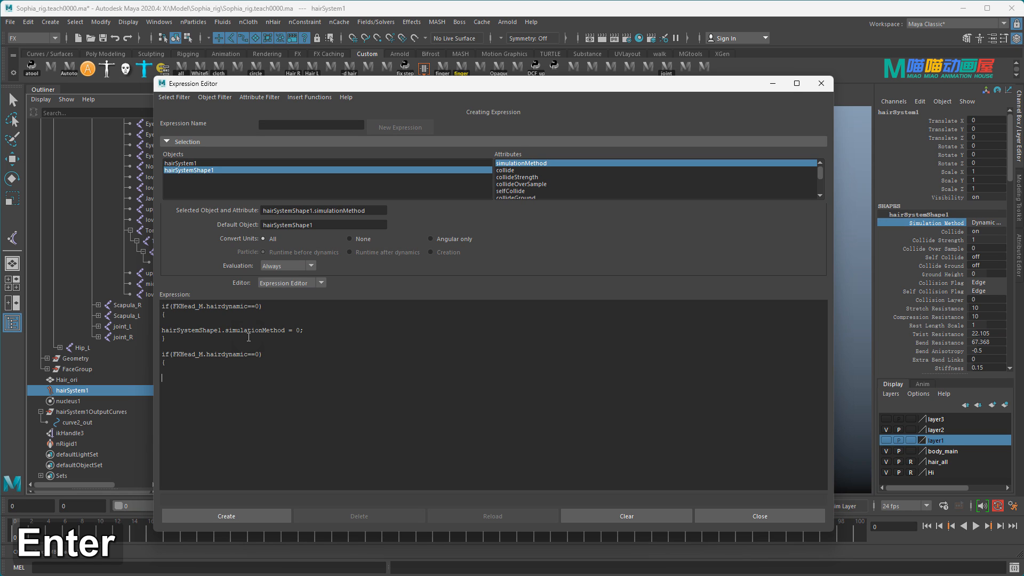
pyautogui.write('}')
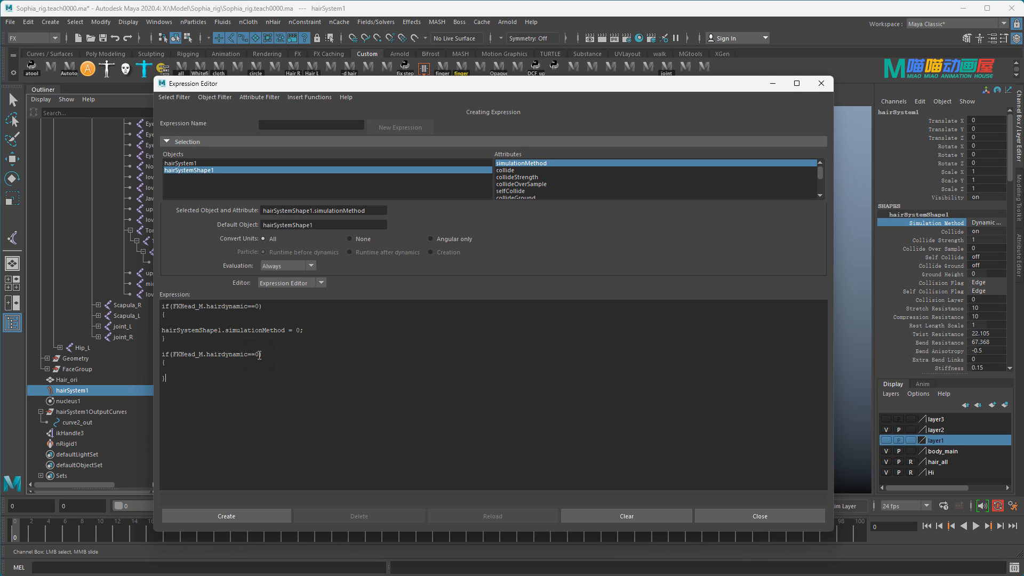
pyautogui.click(260, 356)
pyautogui.press('BackSpace')
pyautogui.write('1')
# Inside the braces of the ==1 condition, add the line hairSystemShape1.simulationMethod = 2;
pyautogui.moveTo(368, 210); pyautogui.dragTo(260, 211)
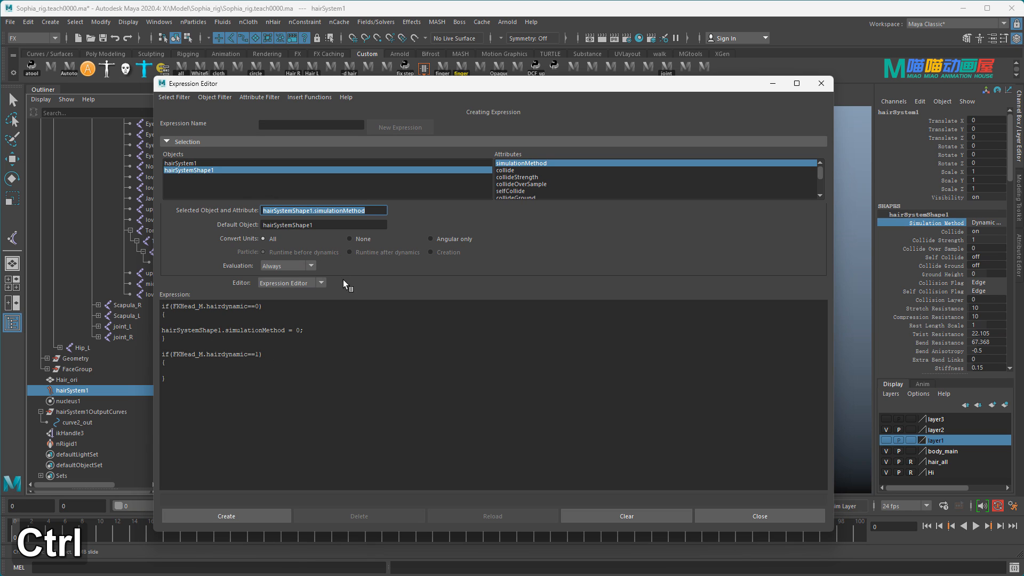
pyautogui.hotkey('ctrl', 'c')
pyautogui.click(179, 372)
pyautogui.hotkey('ctrl', 'v')
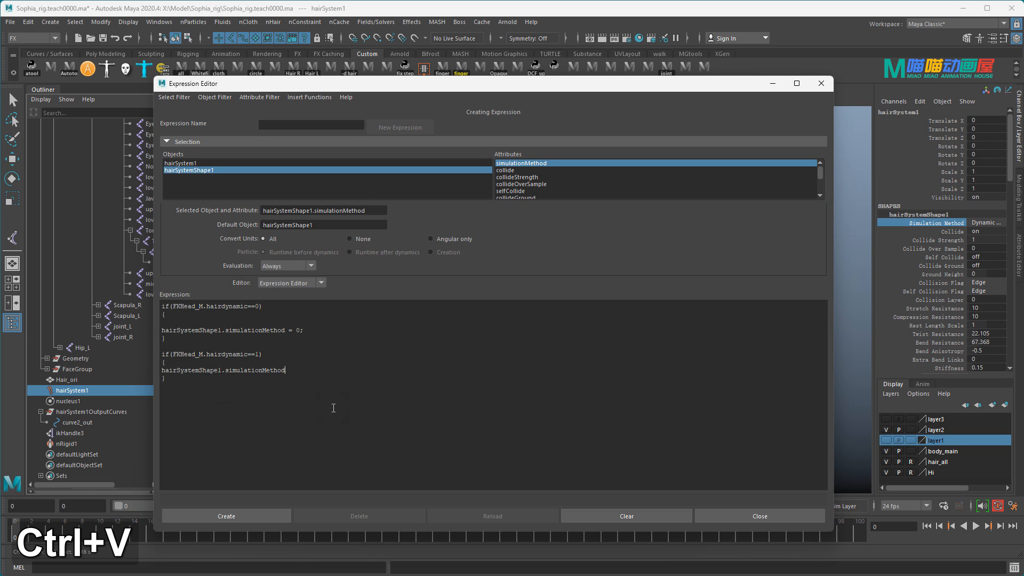
pyautogui.write('= 2;')
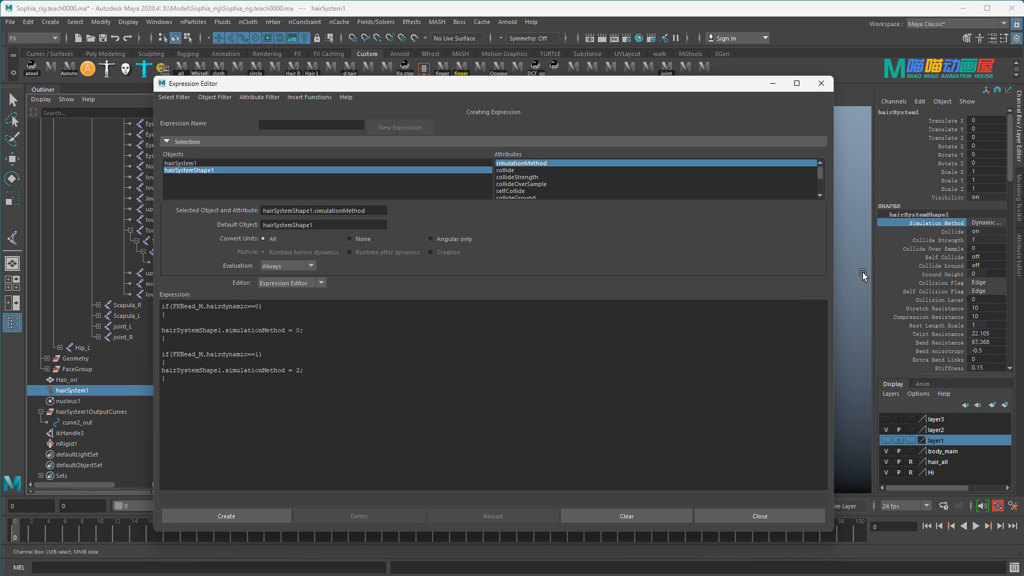
# Check the Simulation Method options against the expression, create the expression and close the Expression Editor
pyautogui.click(990, 222)
pyautogui.click(991, 223)
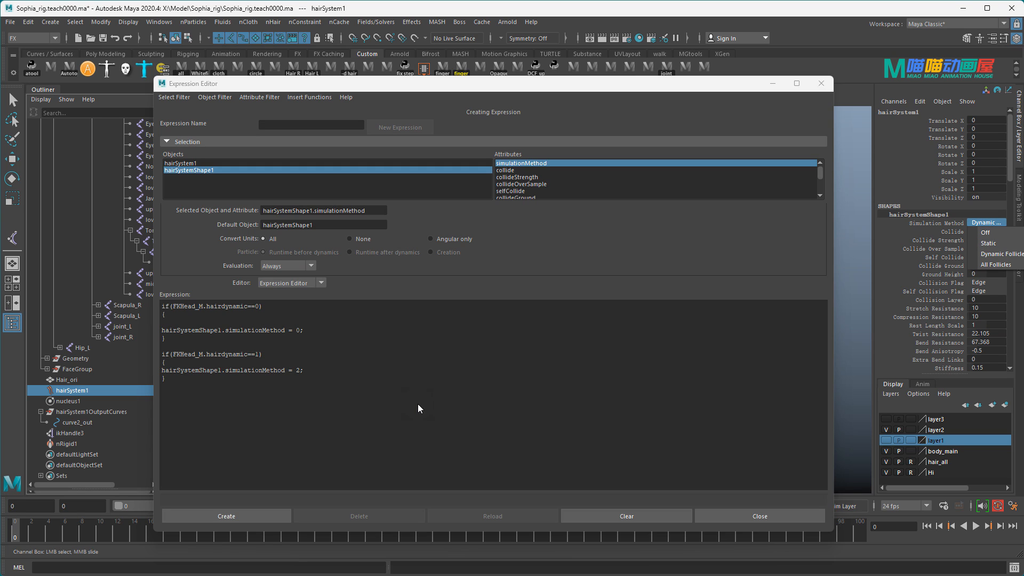
pyautogui.moveTo(311, 373); pyautogui.dragTo(284, 372)
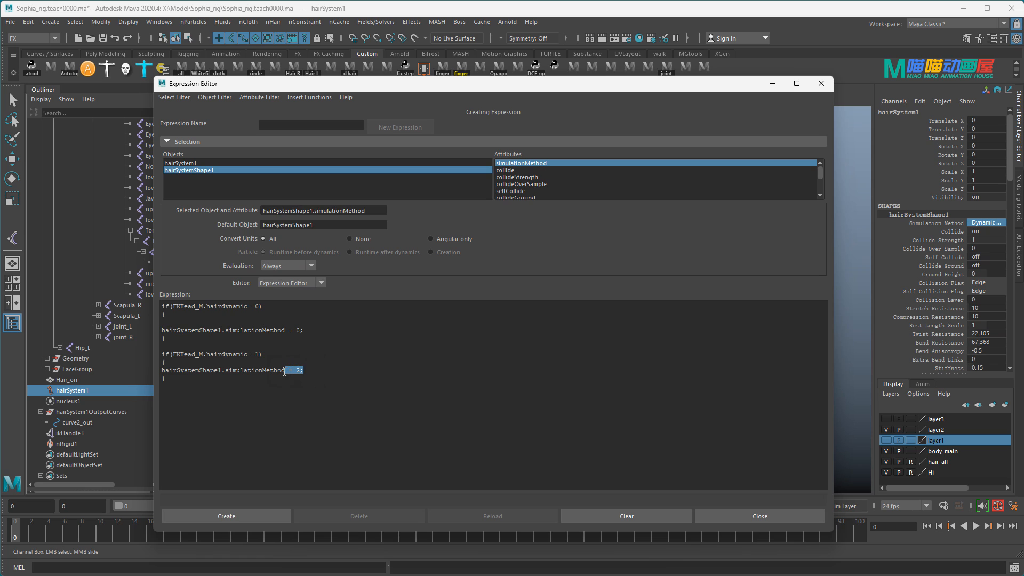
pyautogui.click(242, 512)
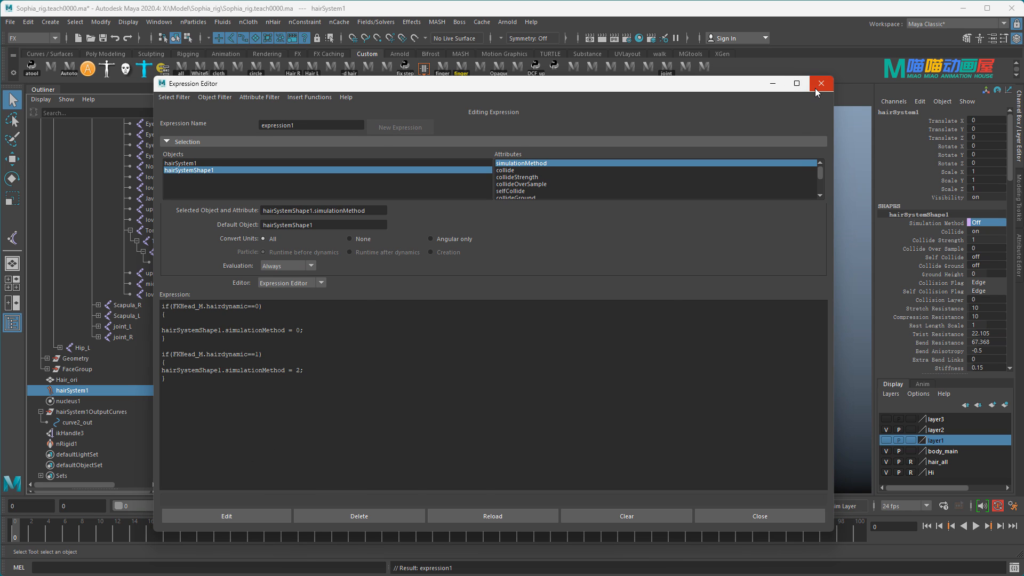
pyautogui.click(820, 83)
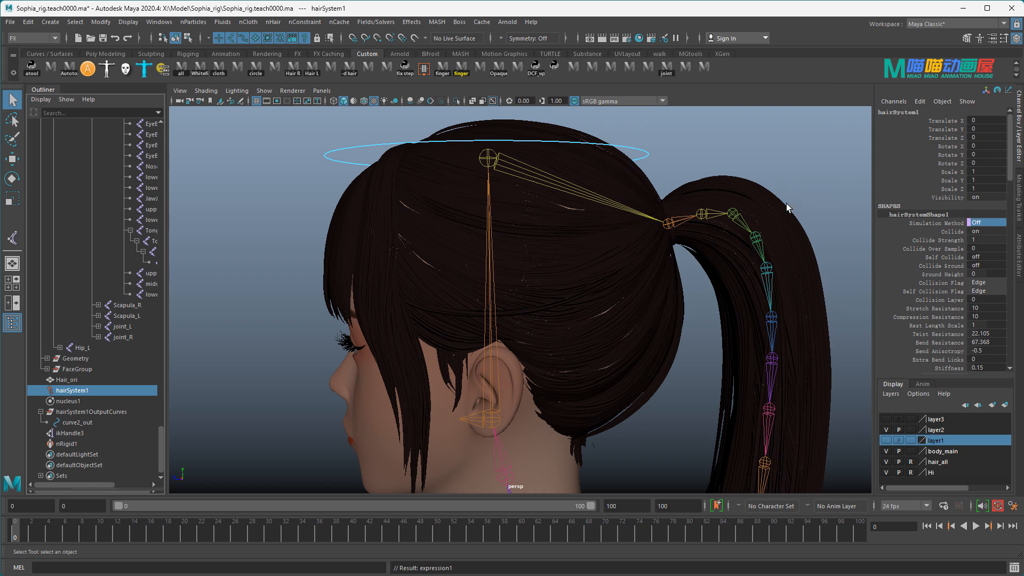
# Confirm Hairdynamic at 0 on the head control FKHead_M and check hairSystem1's Simulation Method
pyautogui.click(648, 156)
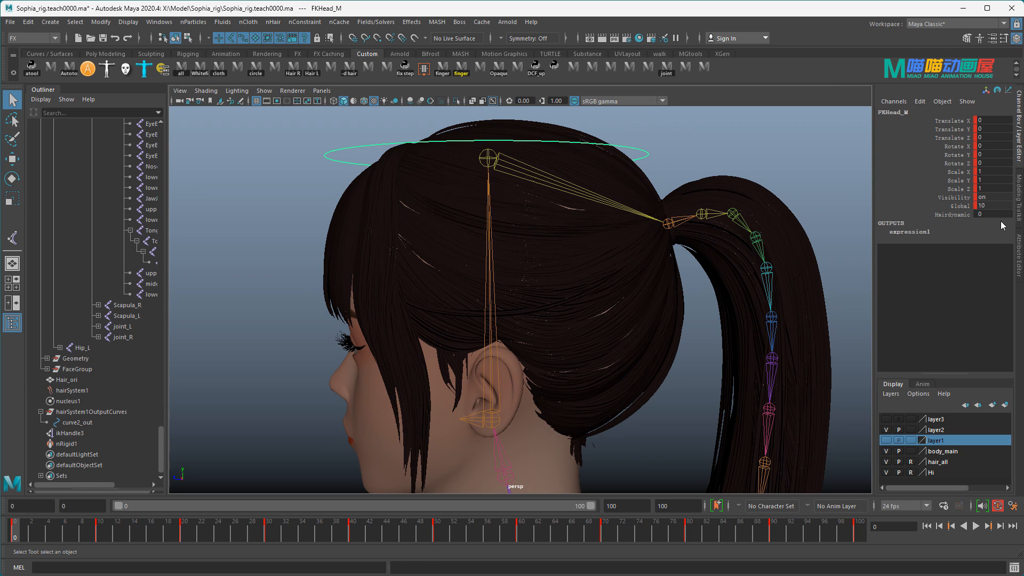
pyautogui.click(984, 213)
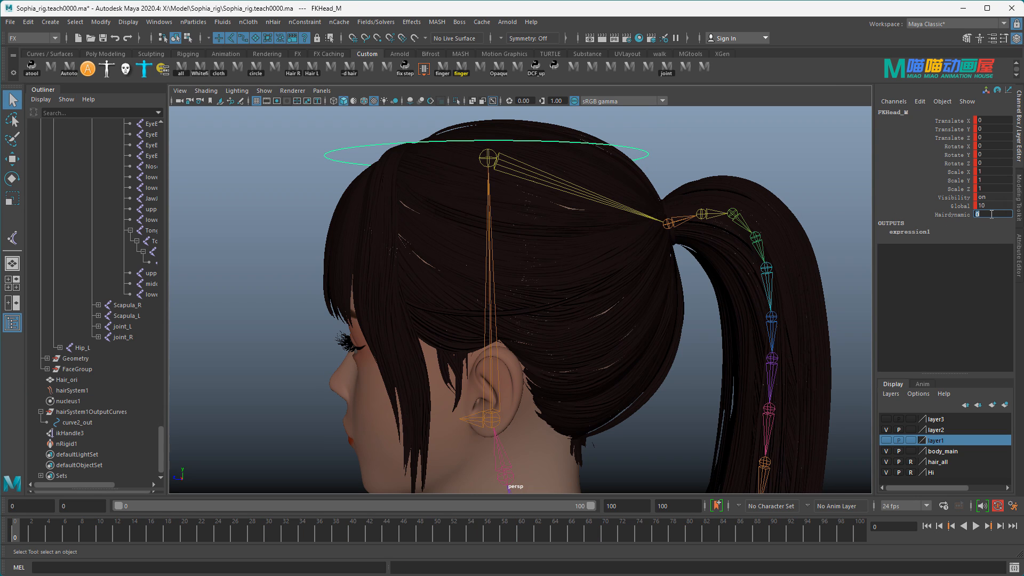
pyautogui.press('Return')
pyautogui.click(71, 391)
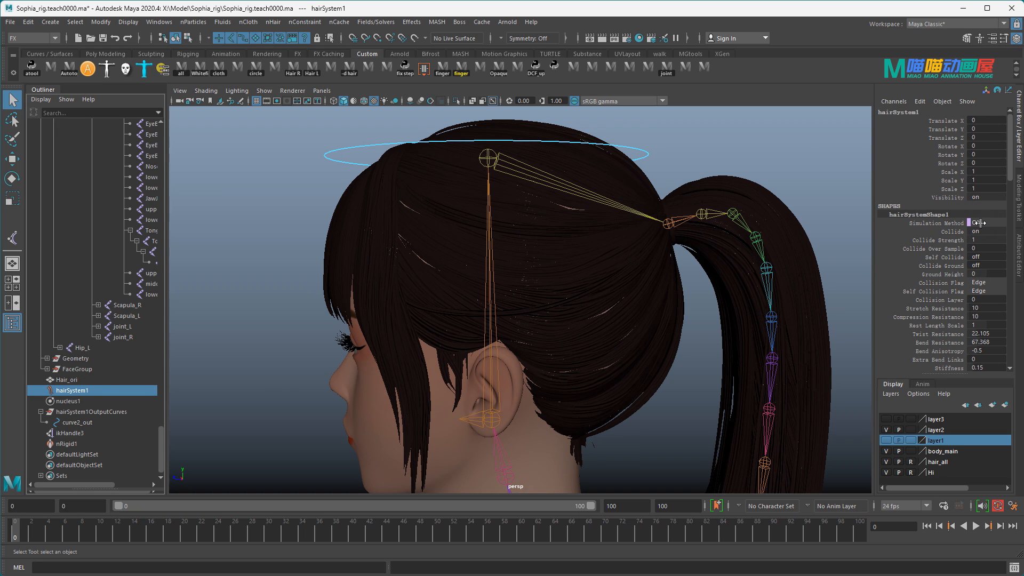
# Set Hairdynamic to 1 on FKHead_M and check the Simulation Method of hairSystem1
pyautogui.click(647, 156)
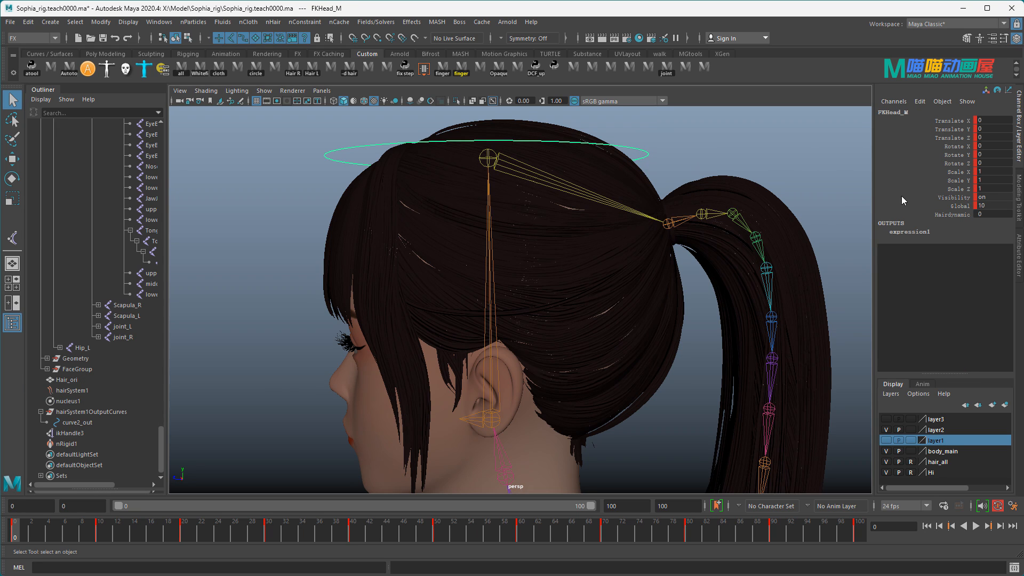
pyautogui.doubleClick(995, 214)
pyautogui.write('1')
pyautogui.press('Return')
pyautogui.click(71, 392)
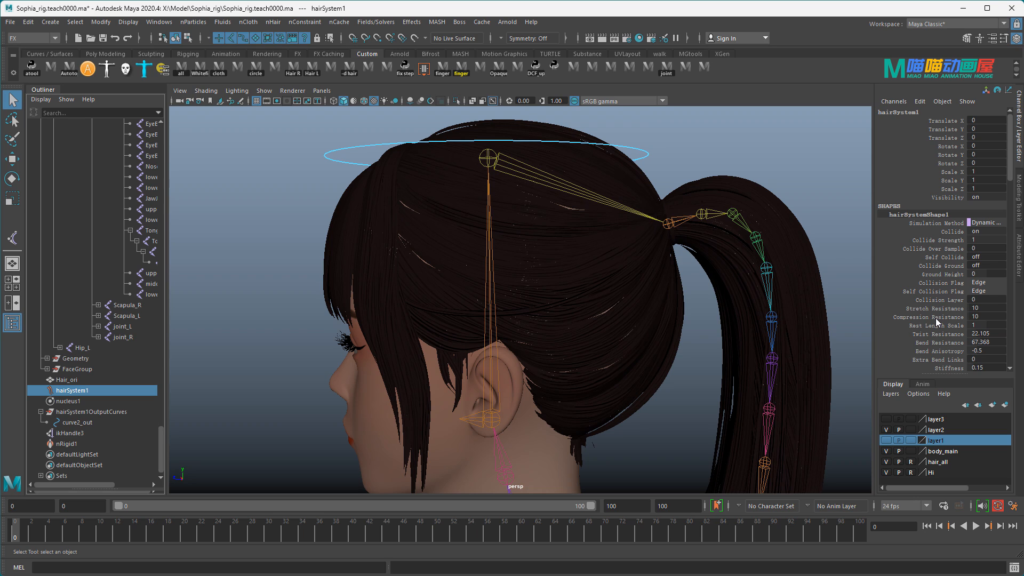
# Select nucleus1 and check its Start Frame value
pyautogui.click(639, 153)
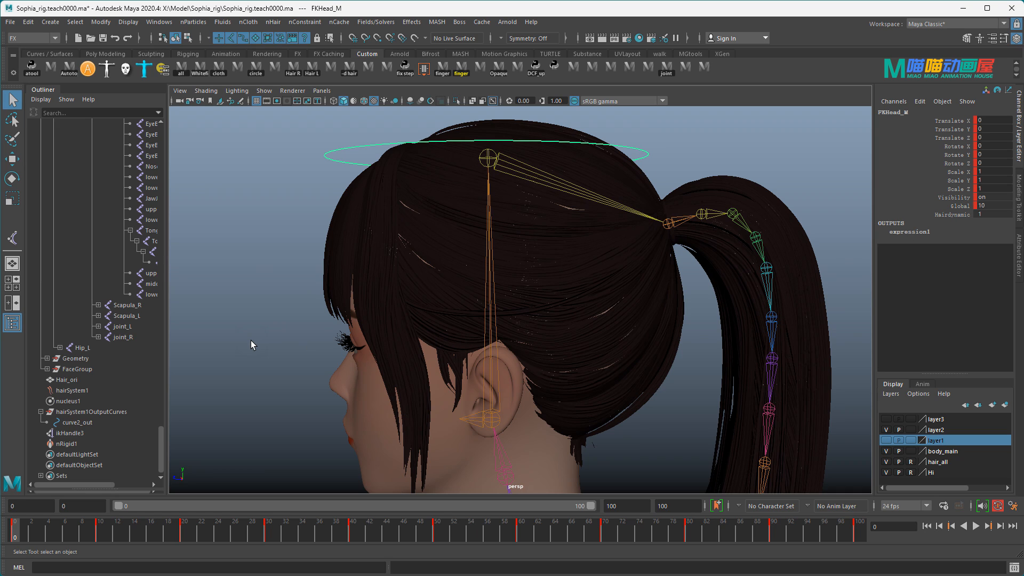
pyautogui.click(78, 401)
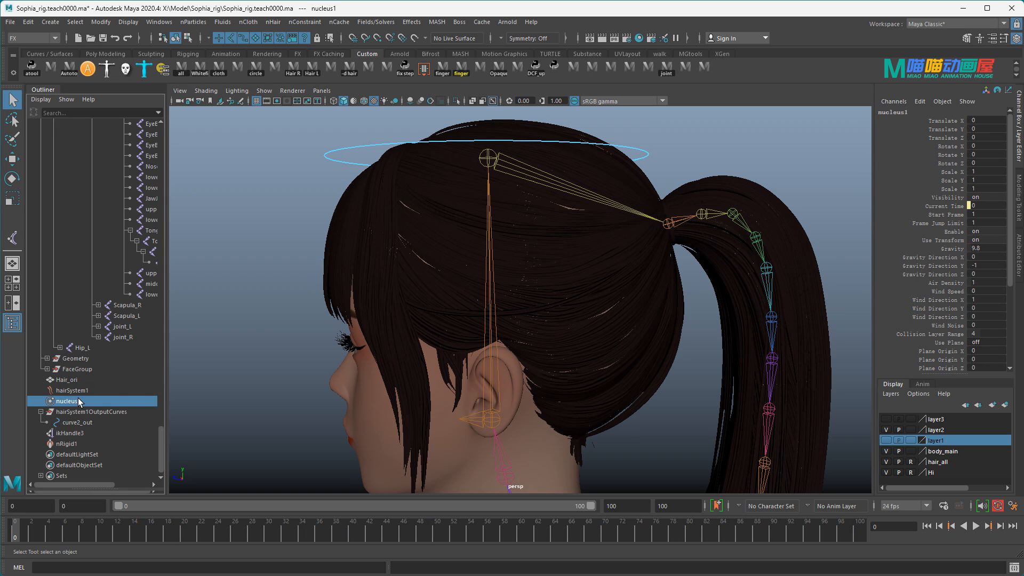
pyautogui.doubleClick(986, 214)
pyautogui.press('Return')
pyautogui.scroll(-5, 608, 341)
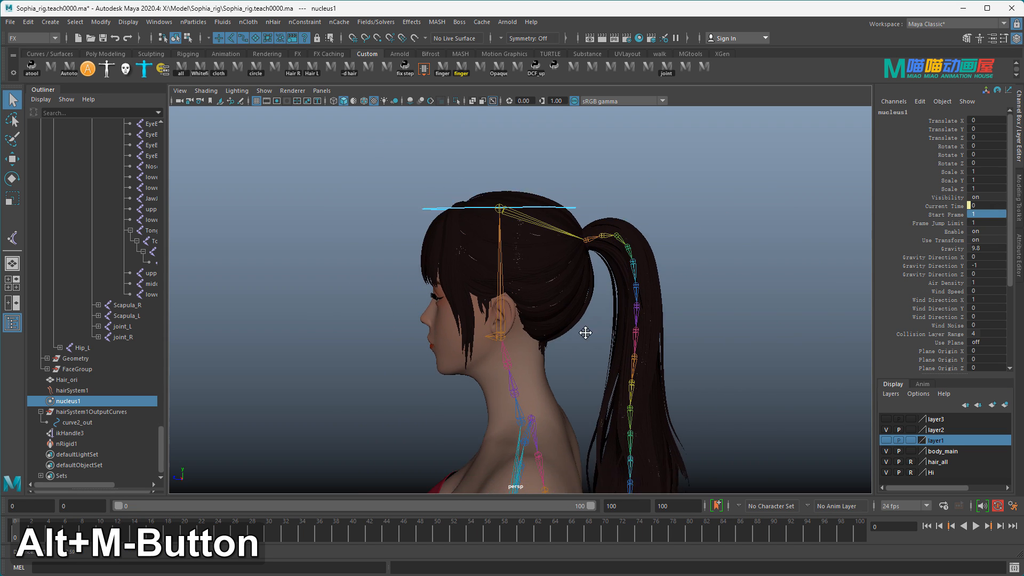